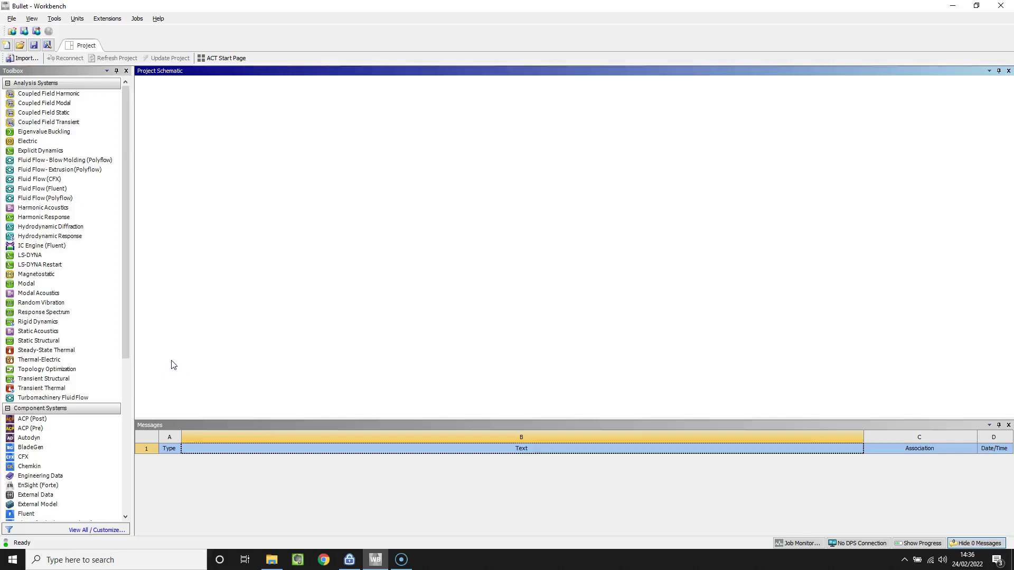
Add a Fluid Flow (CFX) system to the project and start a new DesignModeler geometry
click(60, 181)
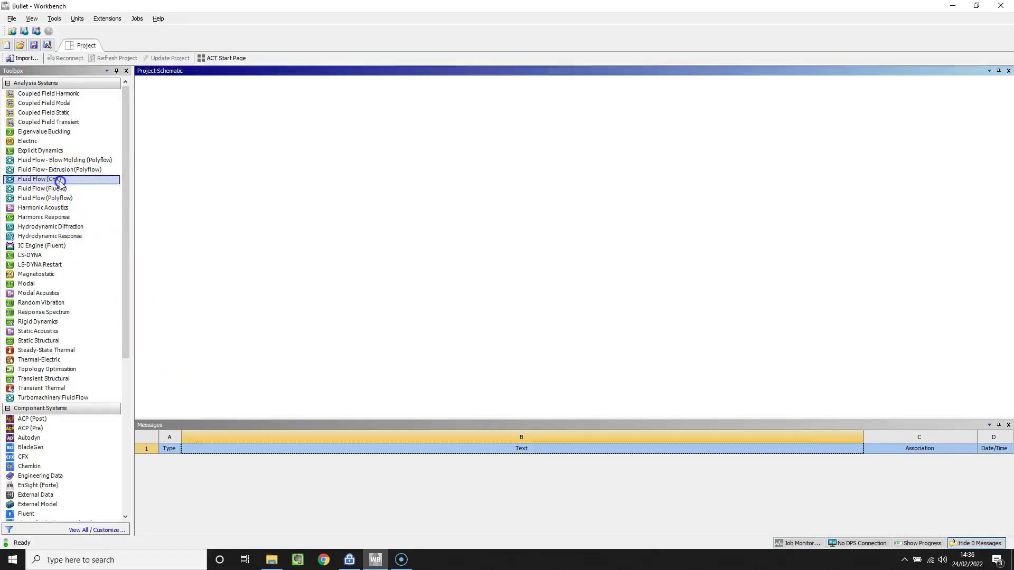
drag(59, 181, 211, 130)
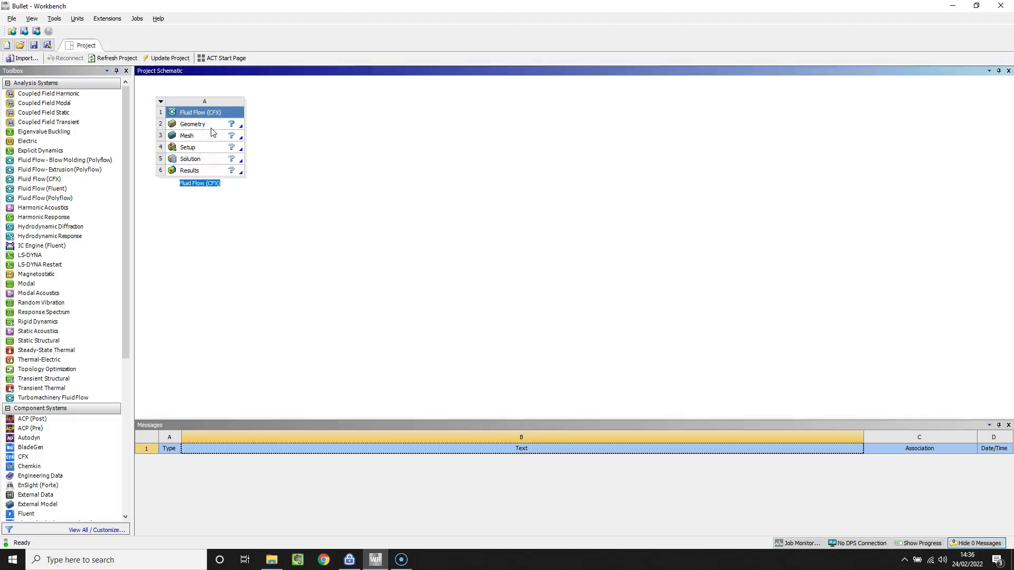
right_click(213, 132)
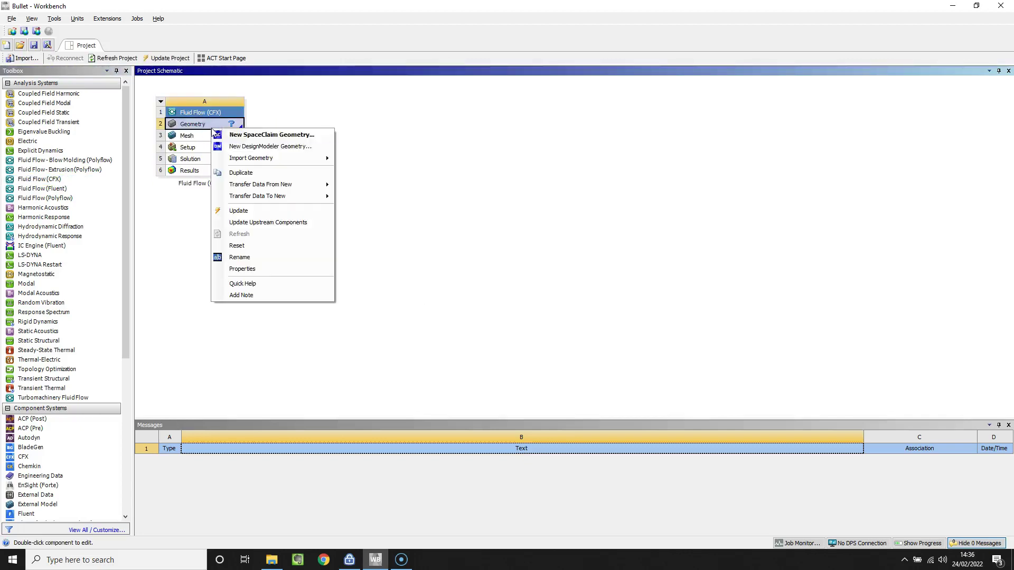
click(231, 147)
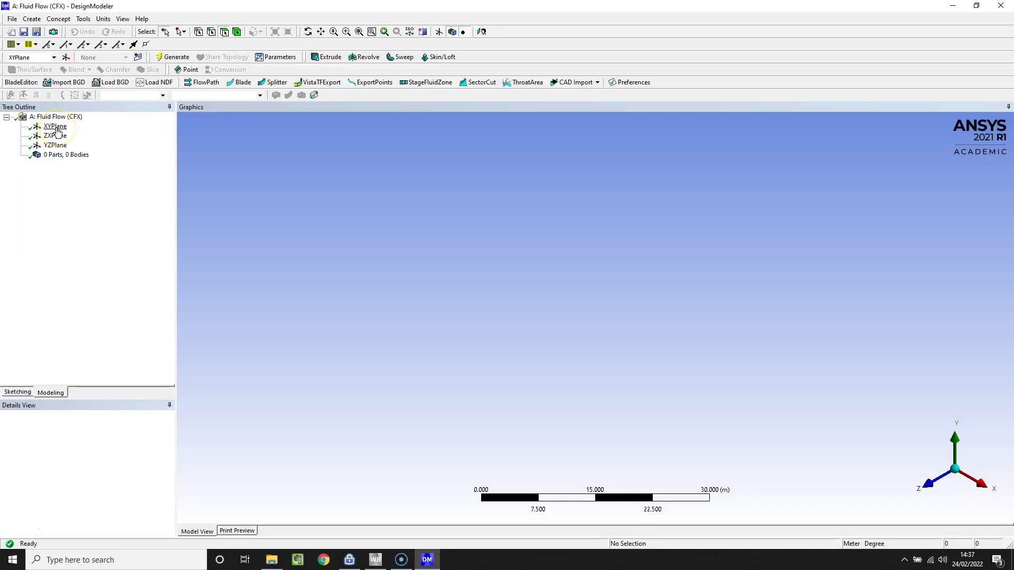
Select XYPlane, view it head-on, and zoom in closely around the origin
click(55, 126)
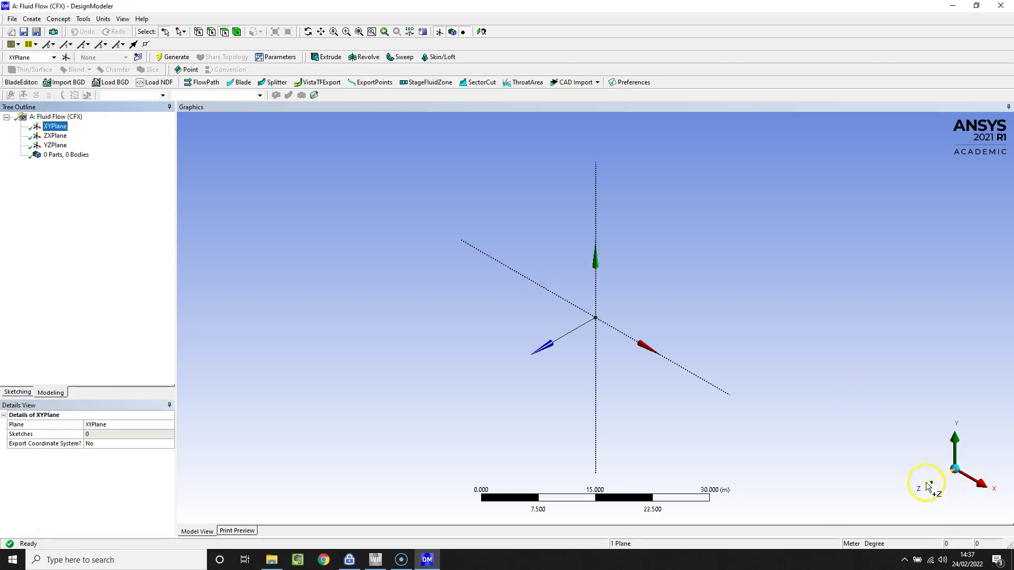
click(925, 482)
scroll(571, 340, up, 5)
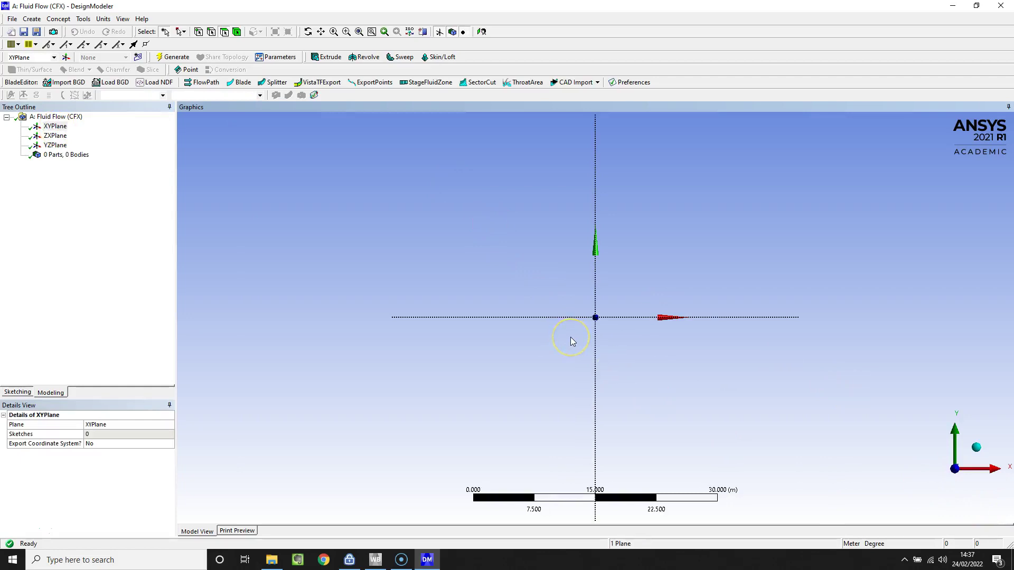
scroll(571, 341, up, 2)
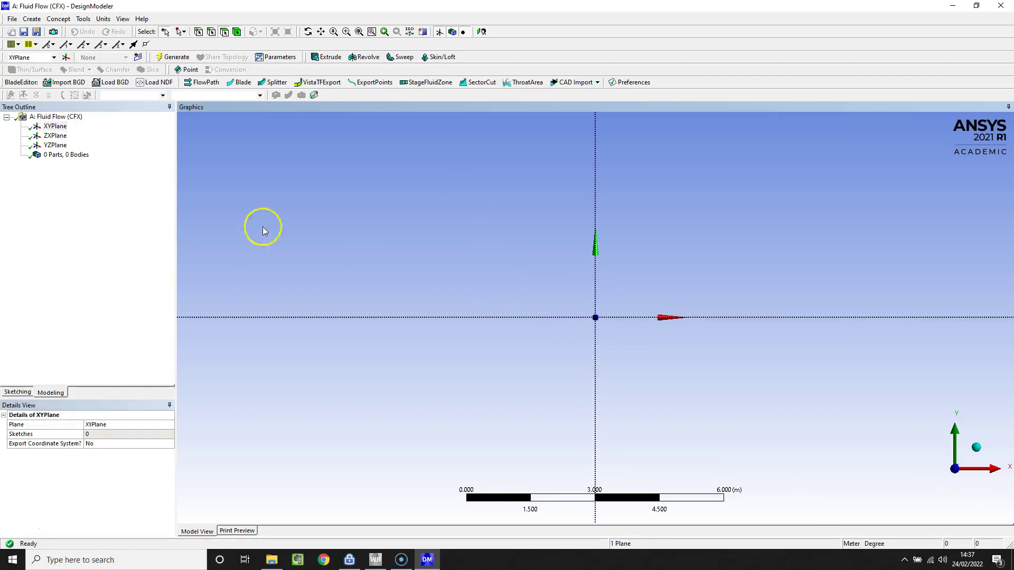
click(53, 128)
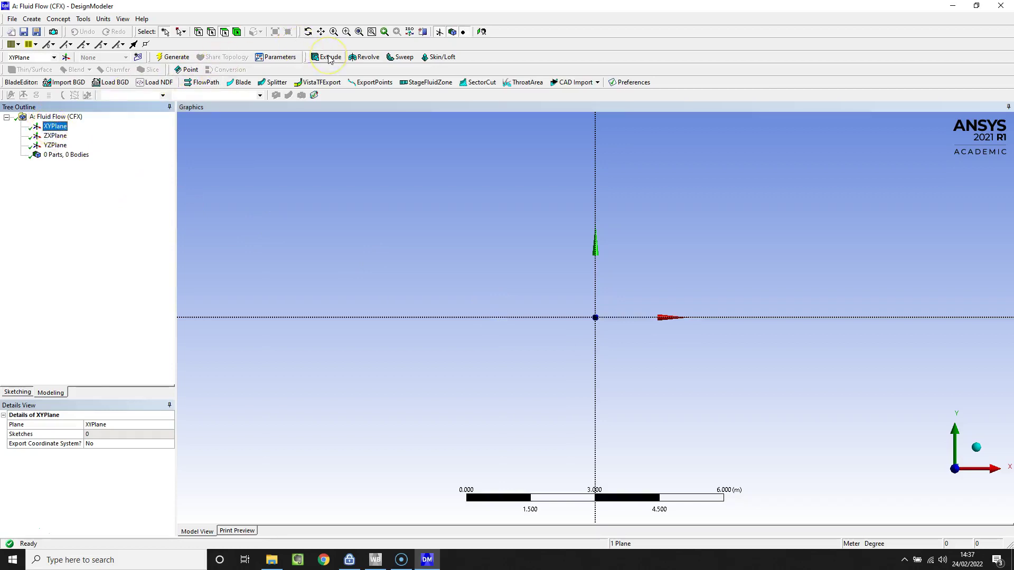
Draw a rectangle on a new XY-plane sketch around the origin, extending farther along +X
click(138, 57)
click(17, 392)
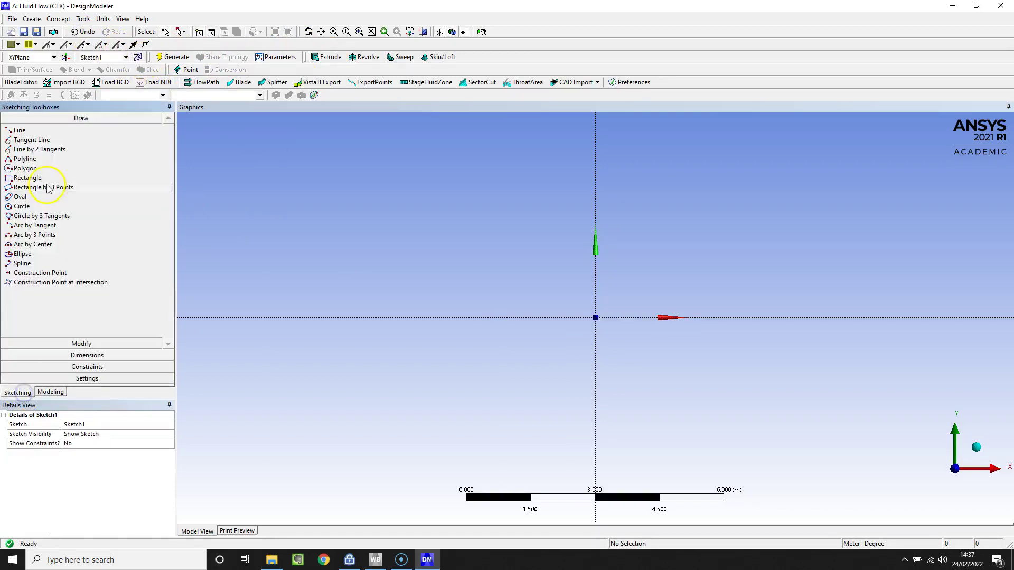
click(38, 179)
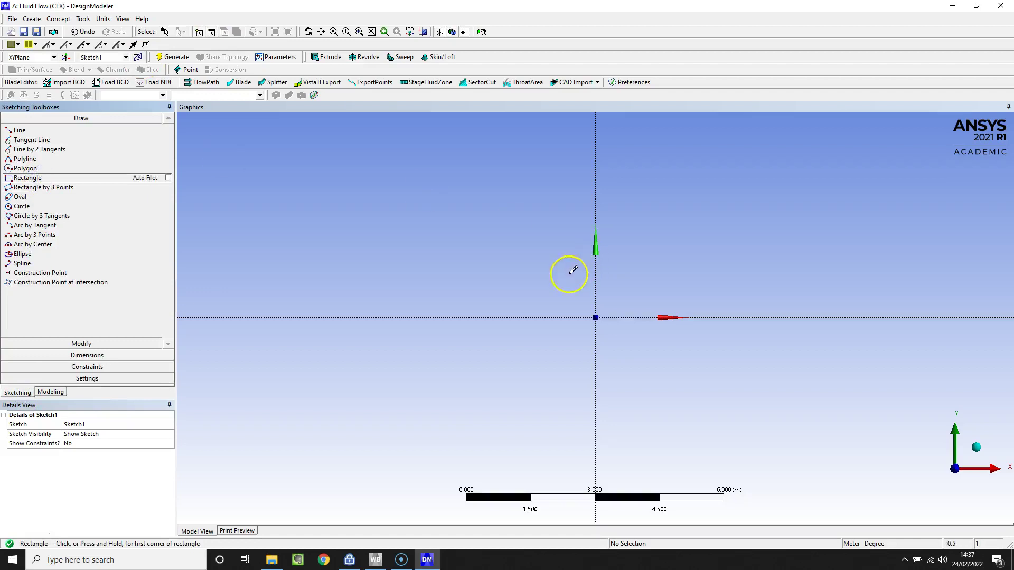
click(543, 261)
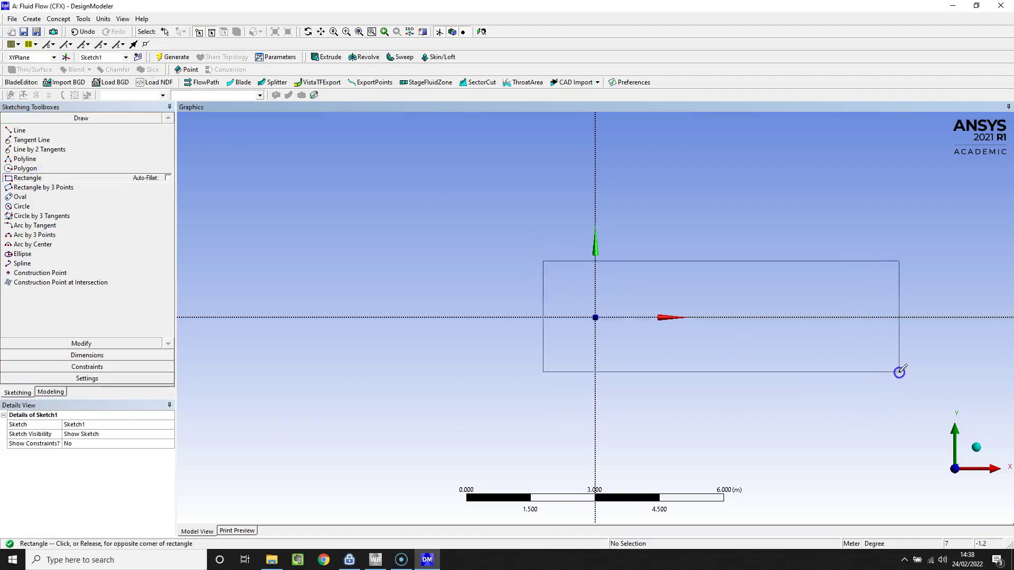
click(900, 372)
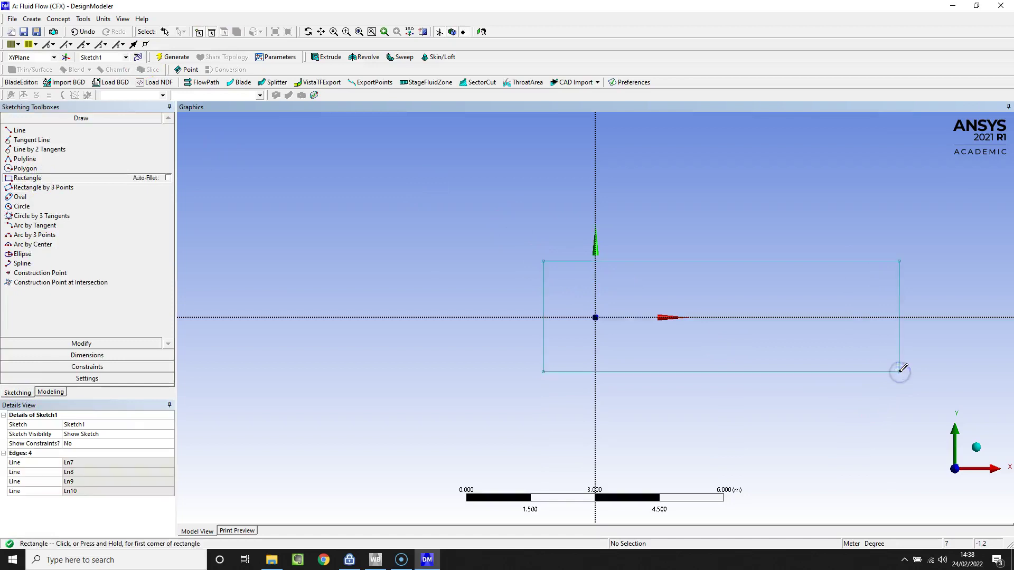
Extrude Sketch1 Both - Symmetric with a 1.5 m depth and generate the block
click(324, 57)
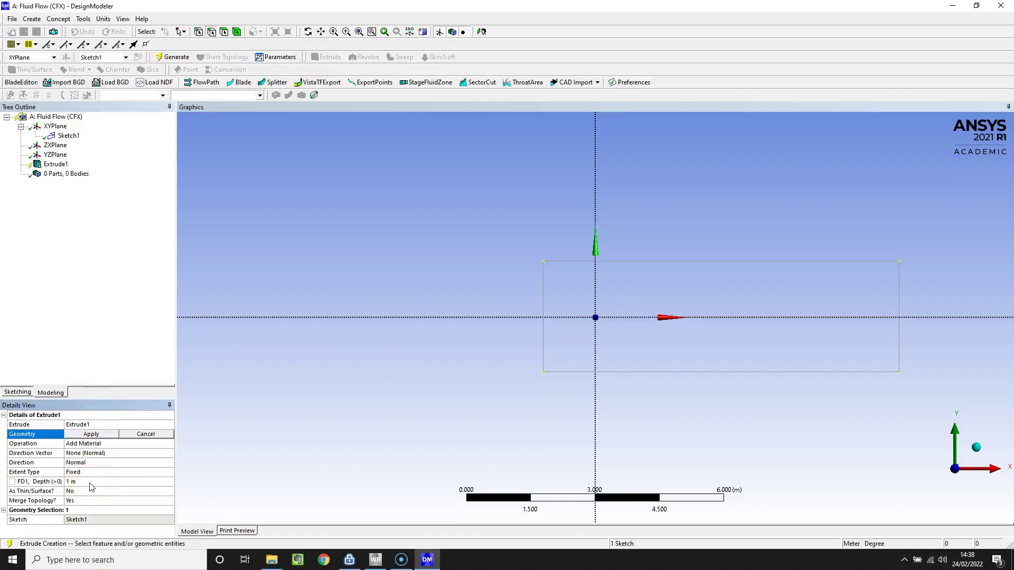
click(120, 462)
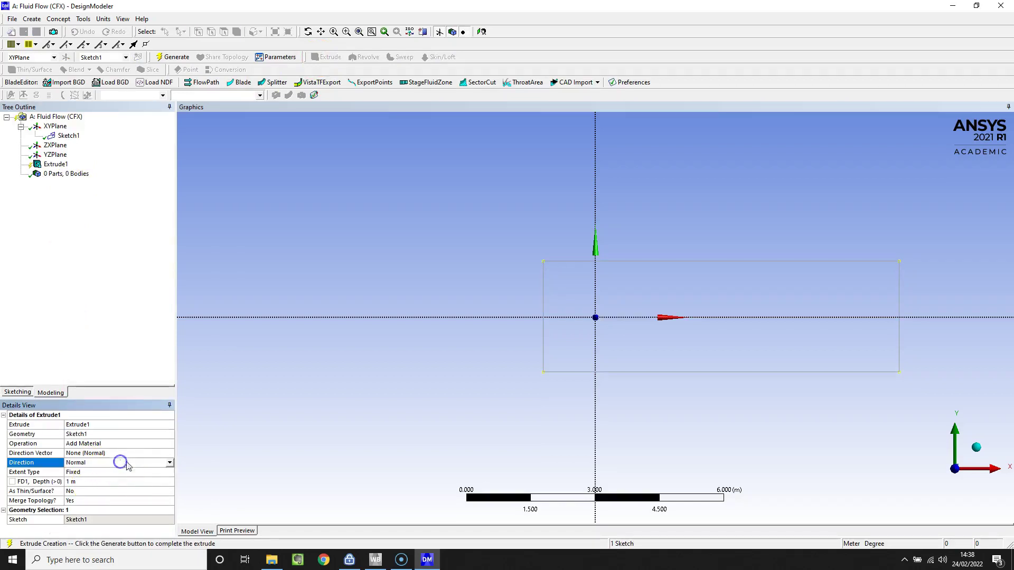
click(169, 463)
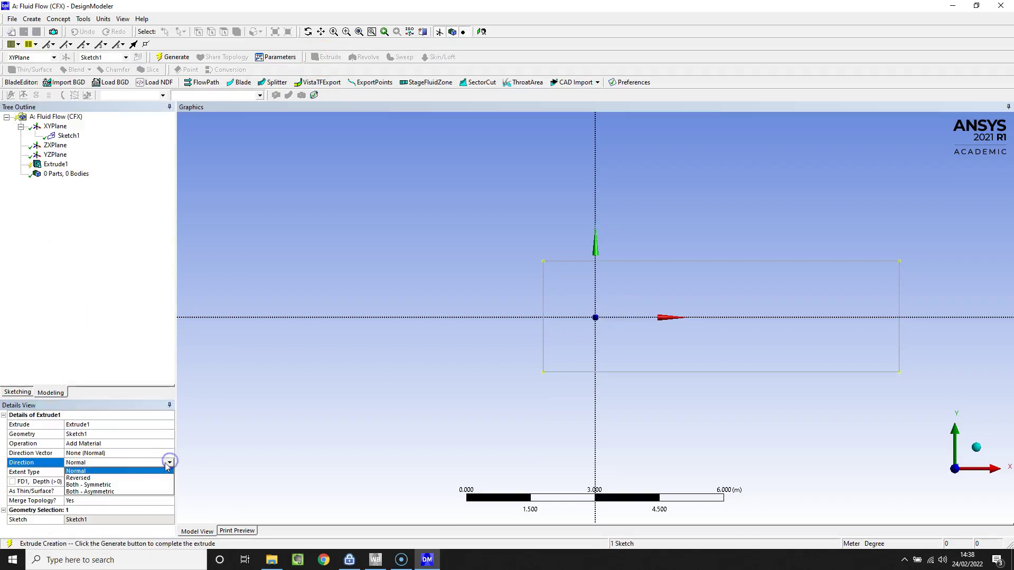
click(148, 485)
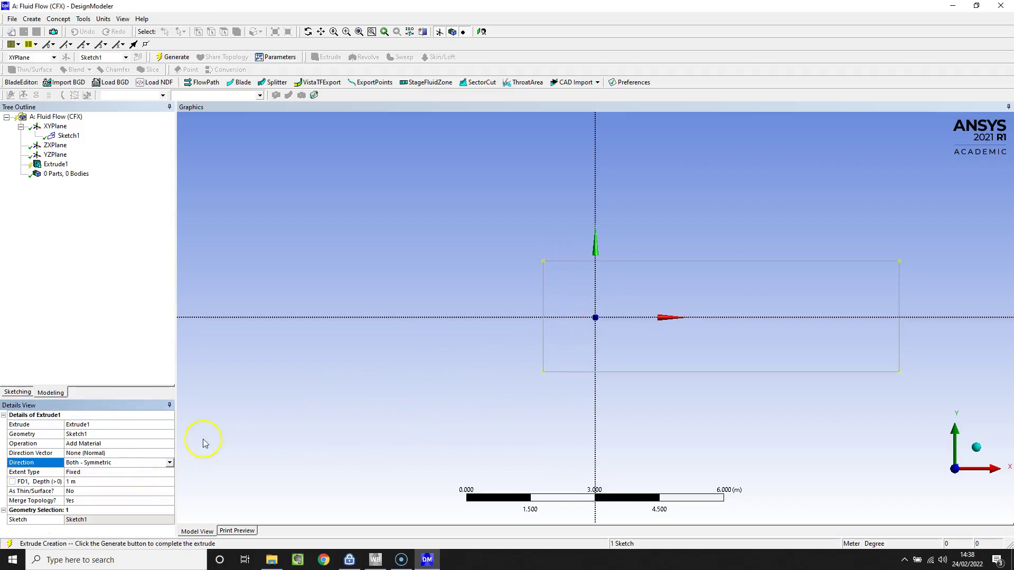
click(108, 483)
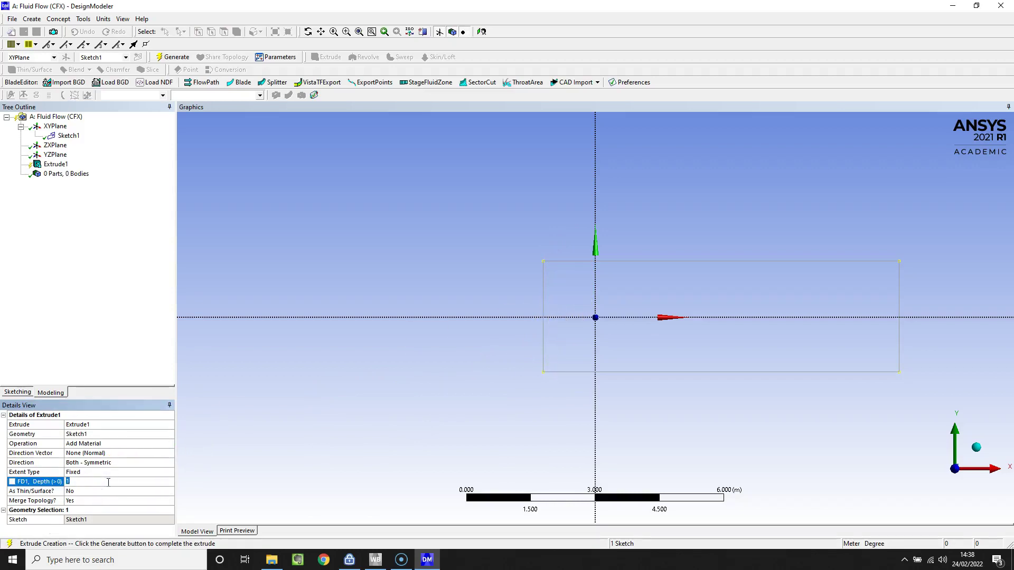
text(1.5)
click(124, 321)
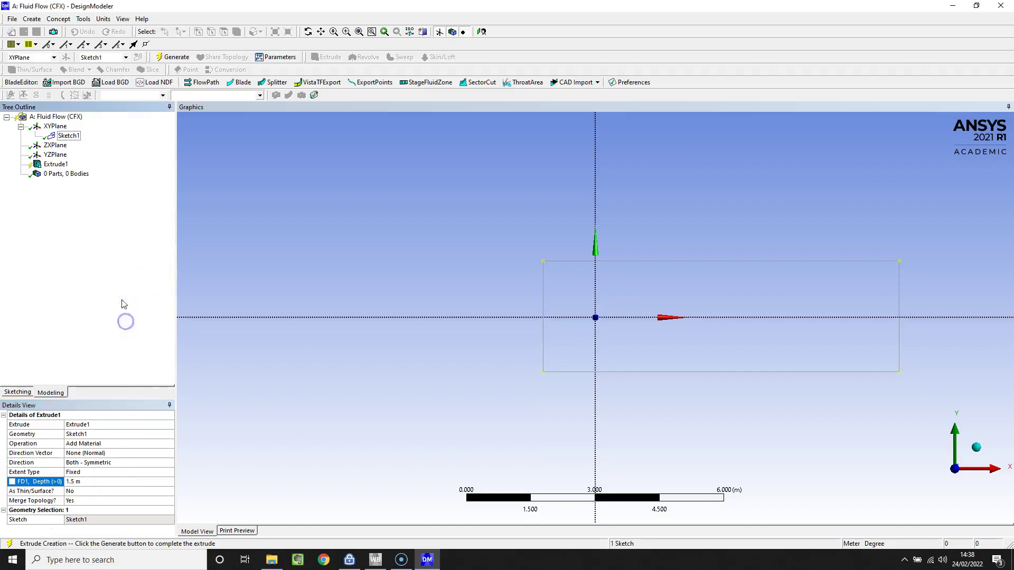
click(173, 56)
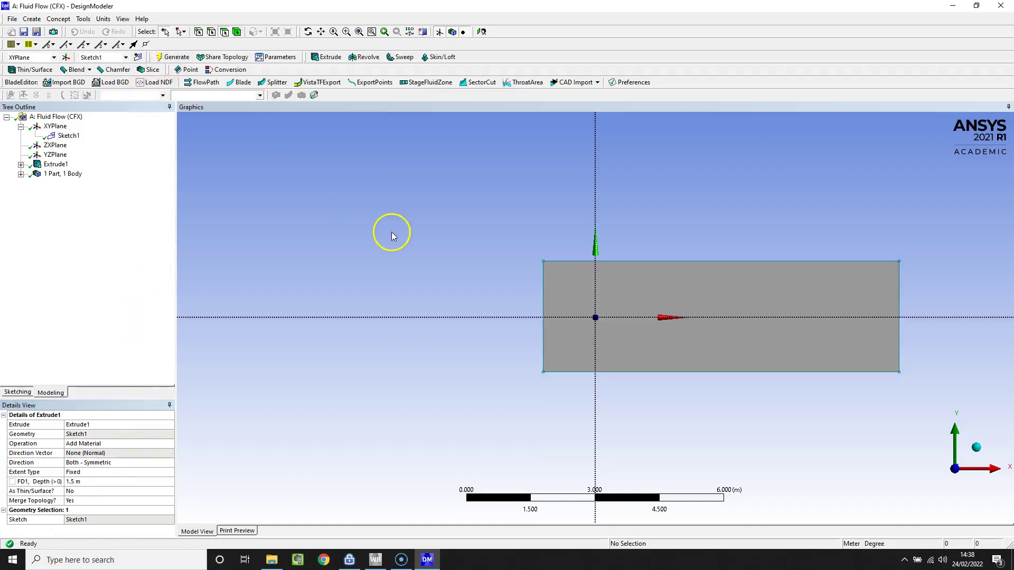
Inspect the block in 3D, view it along -X zoomed at the origin, and select YZPlane
middle_drag(390, 229, 524, 277)
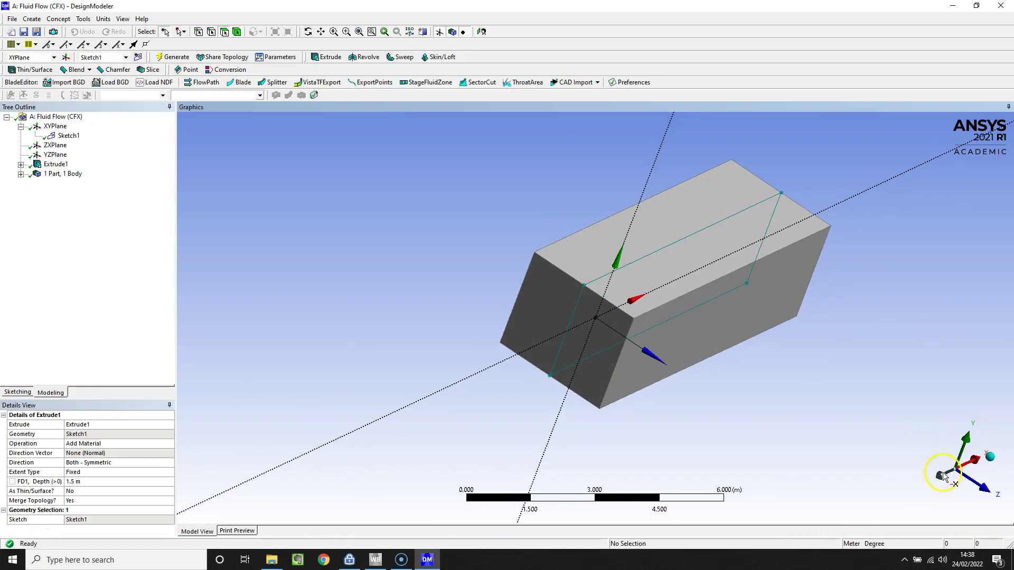
click(945, 476)
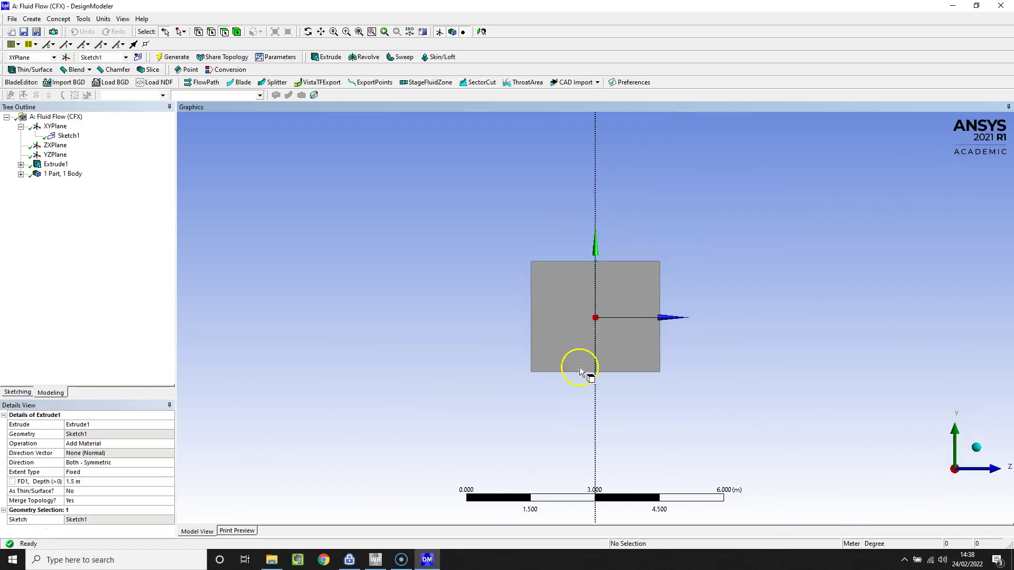
click(582, 339)
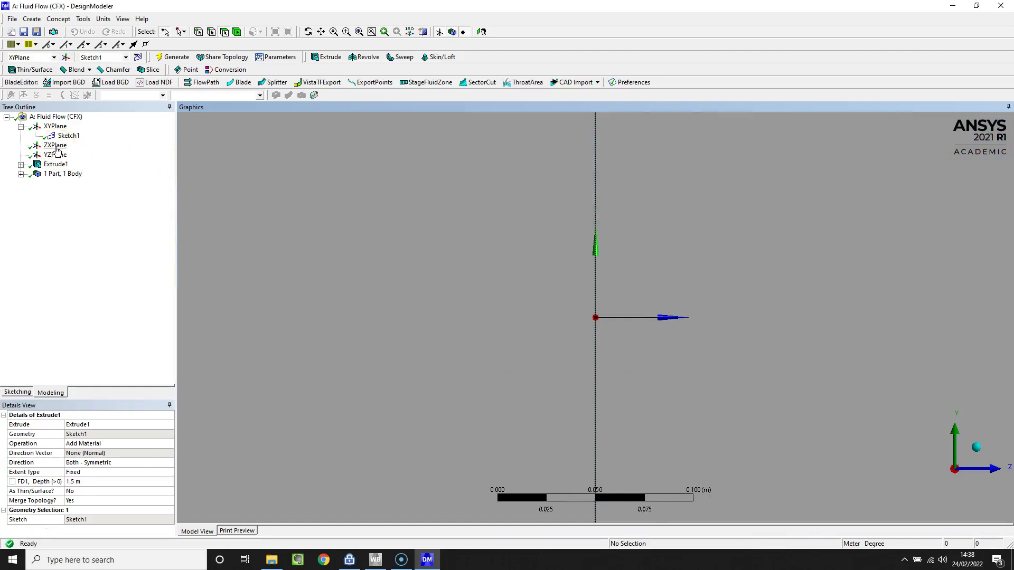
click(55, 154)
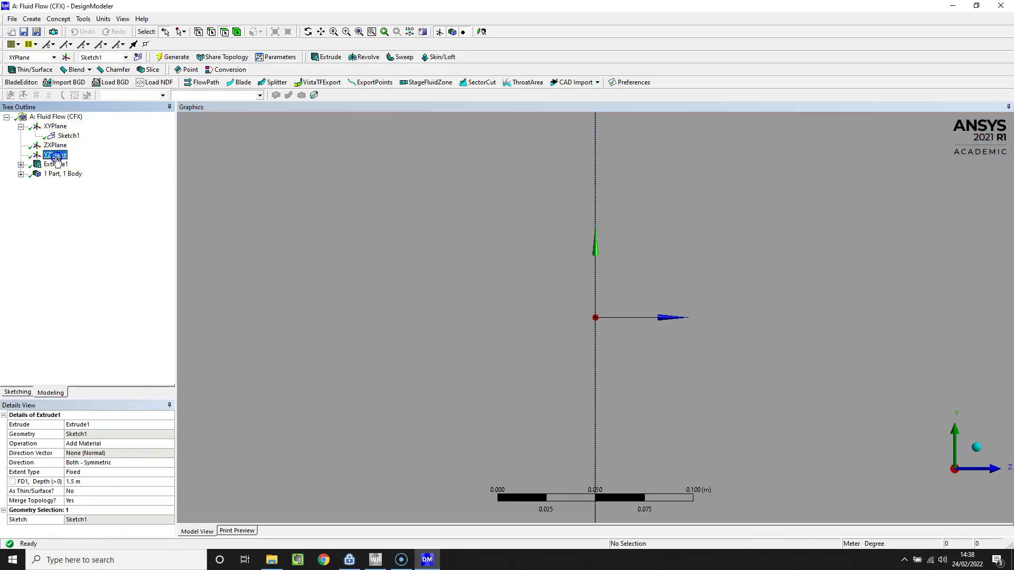
Draw a small circle centred at the origin of the YZ plane
click(17, 392)
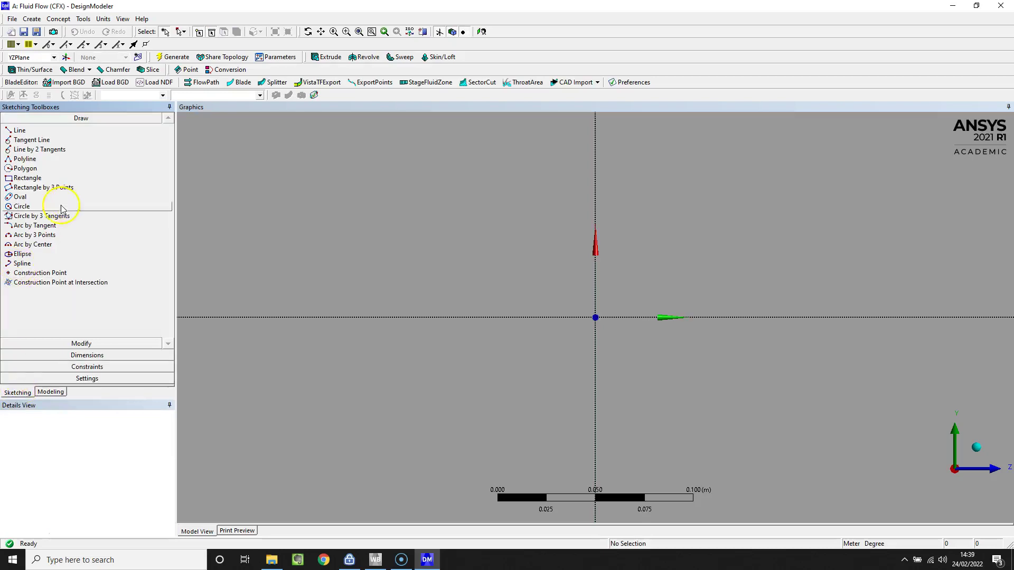
click(27, 207)
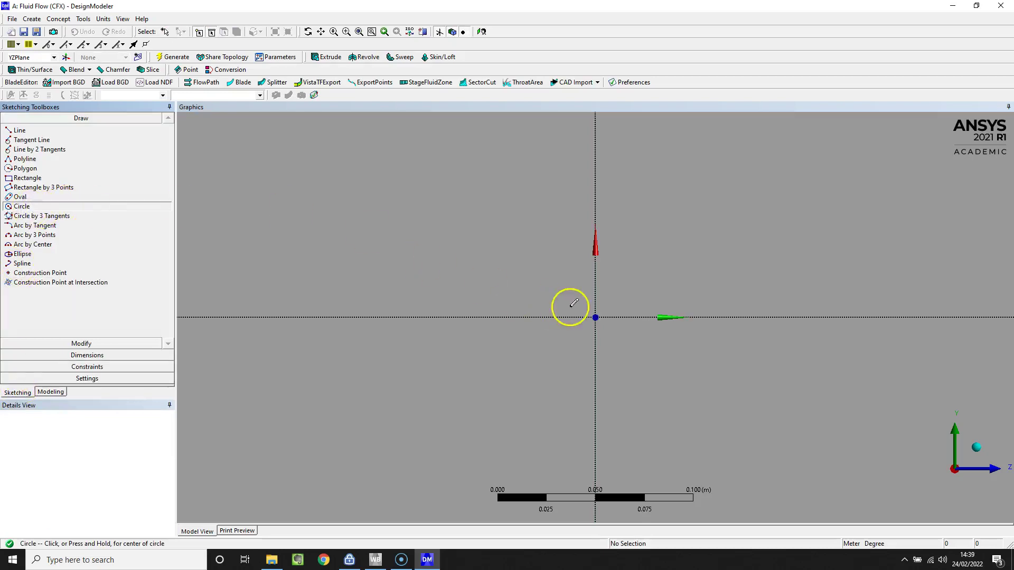
click(596, 317)
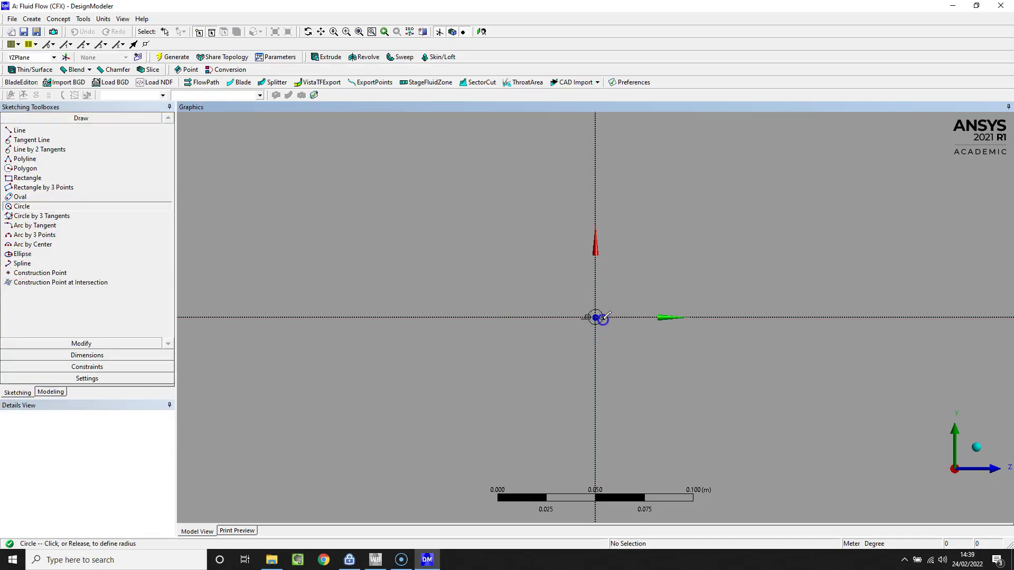
click(603, 318)
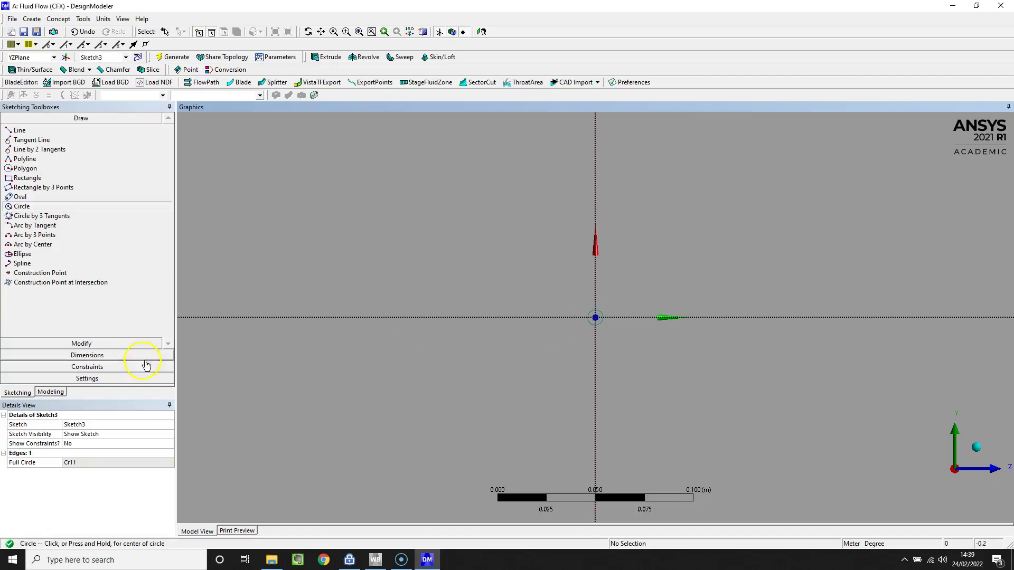
Dimension the circle's diameter D1 to 0.012 m
click(113, 356)
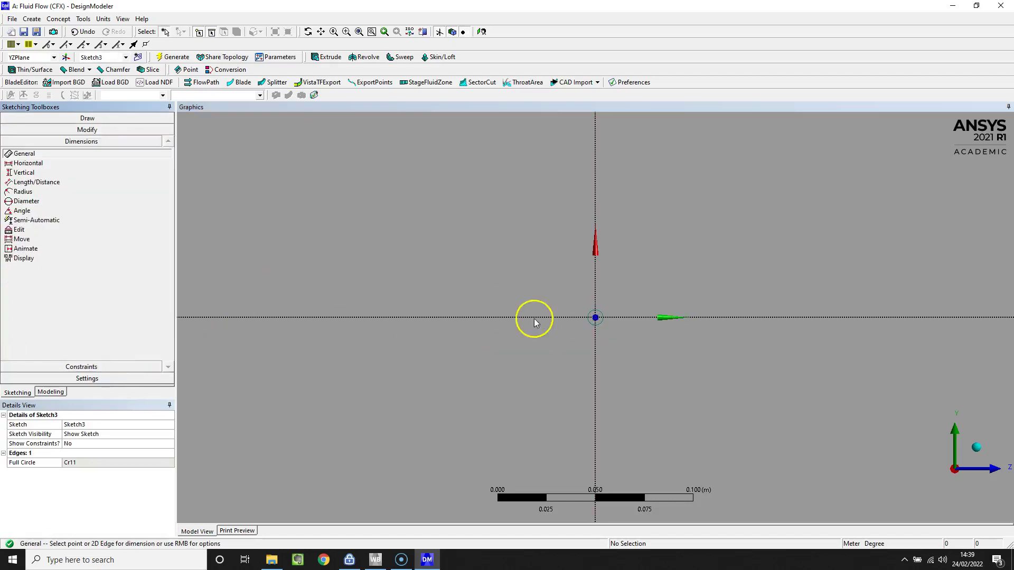
click(602, 321)
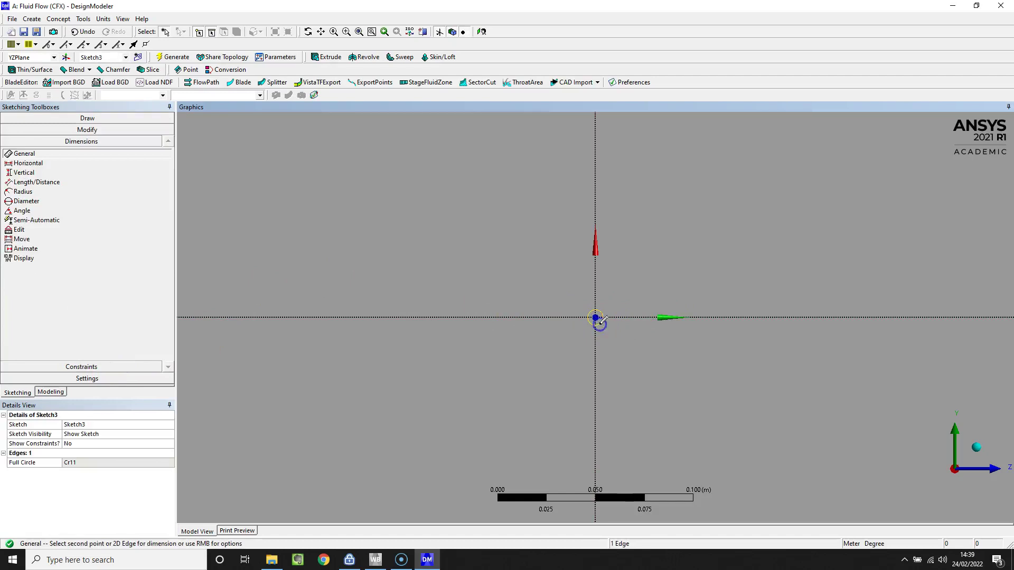
click(618, 333)
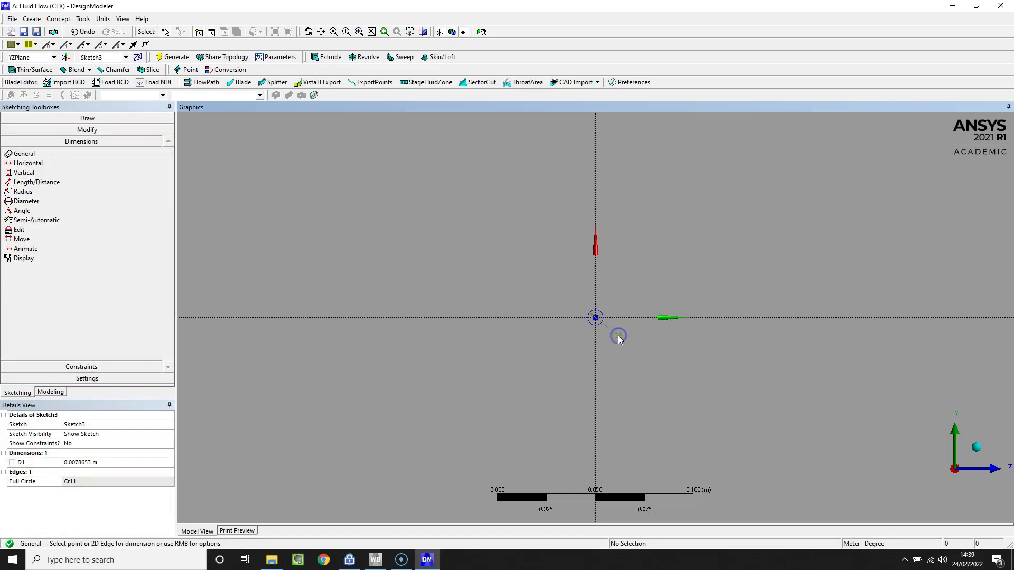
click(109, 464)
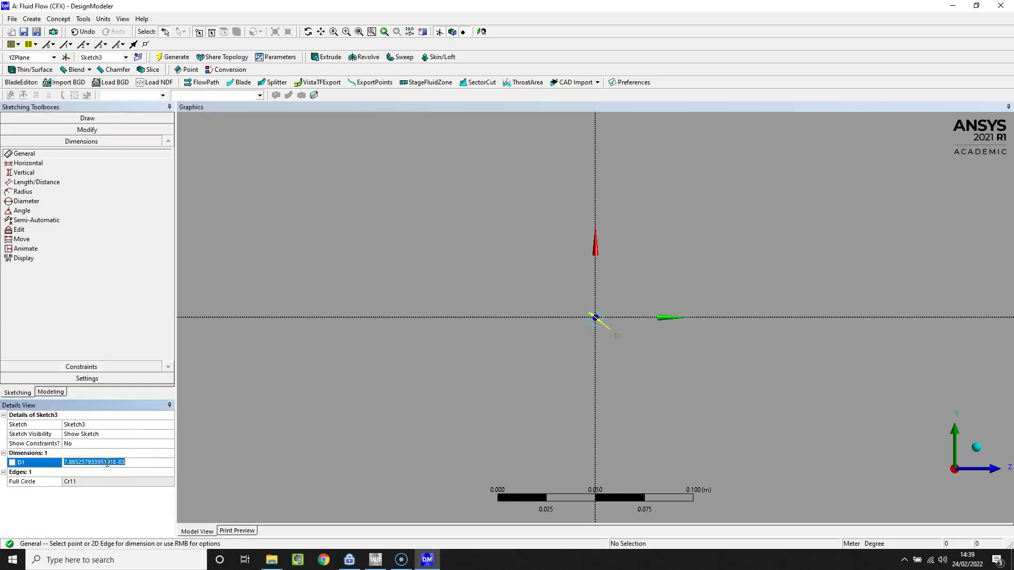
text(0.012)
key(Return)
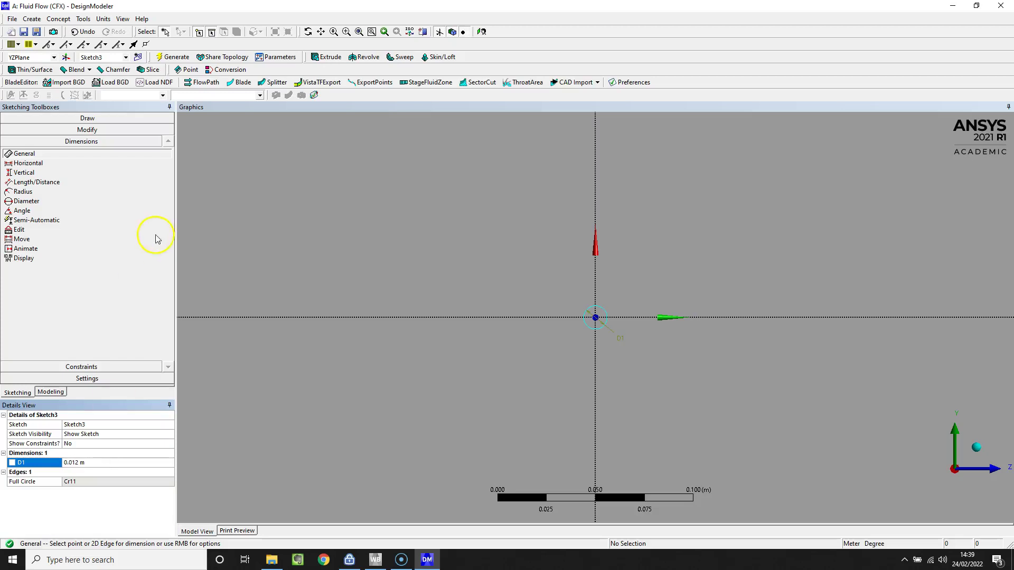
Cut Sketch3's circle 0.02 m deep from the block as Extrude2
click(324, 57)
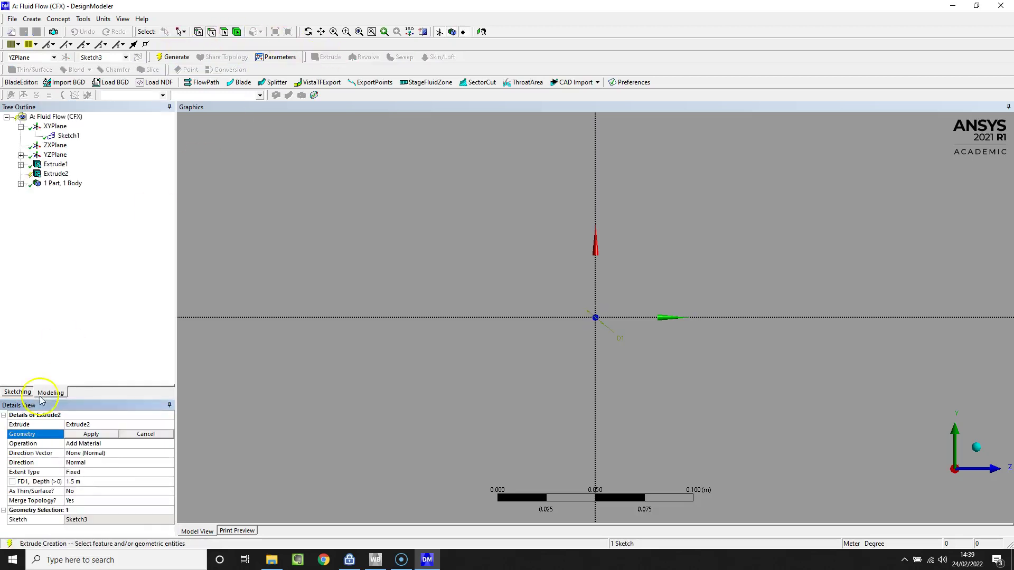
click(149, 444)
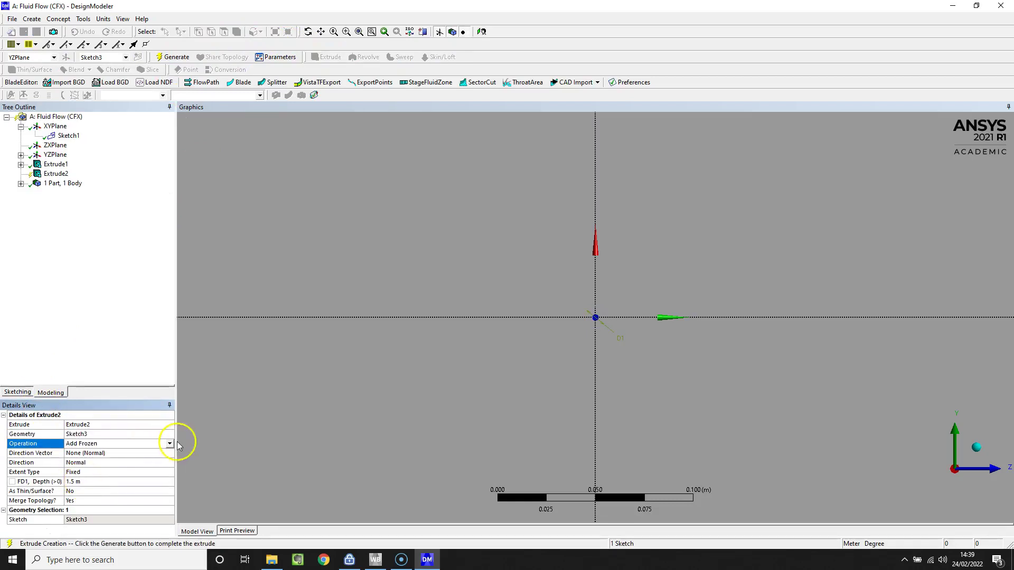
click(170, 445)
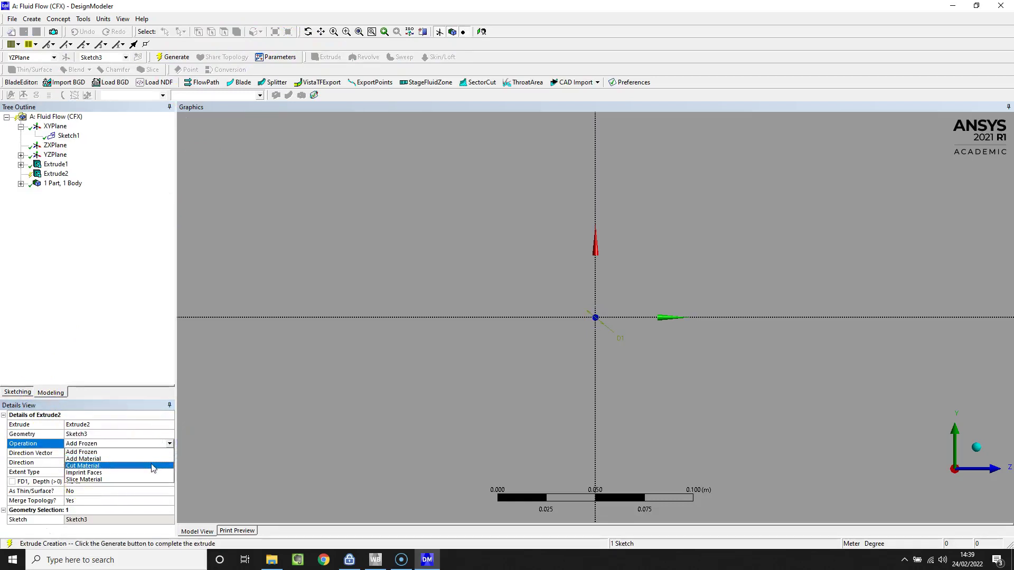
click(152, 464)
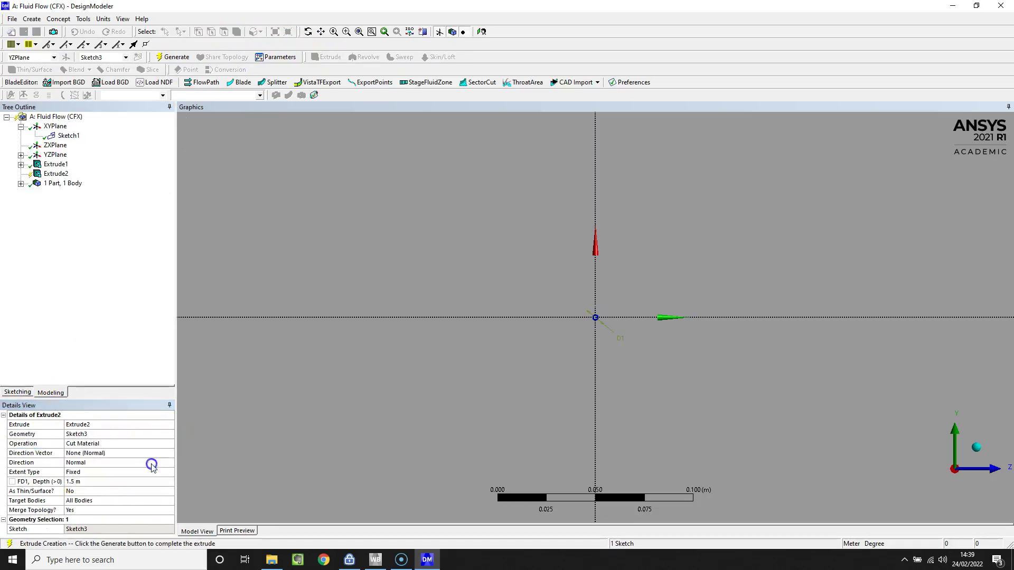
click(106, 482)
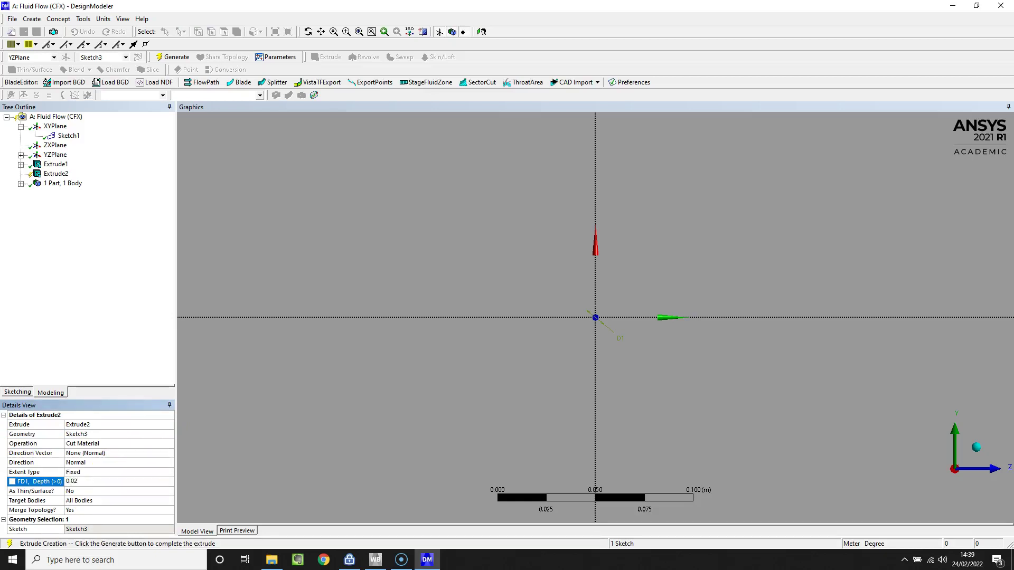
click(73, 501)
click(166, 58)
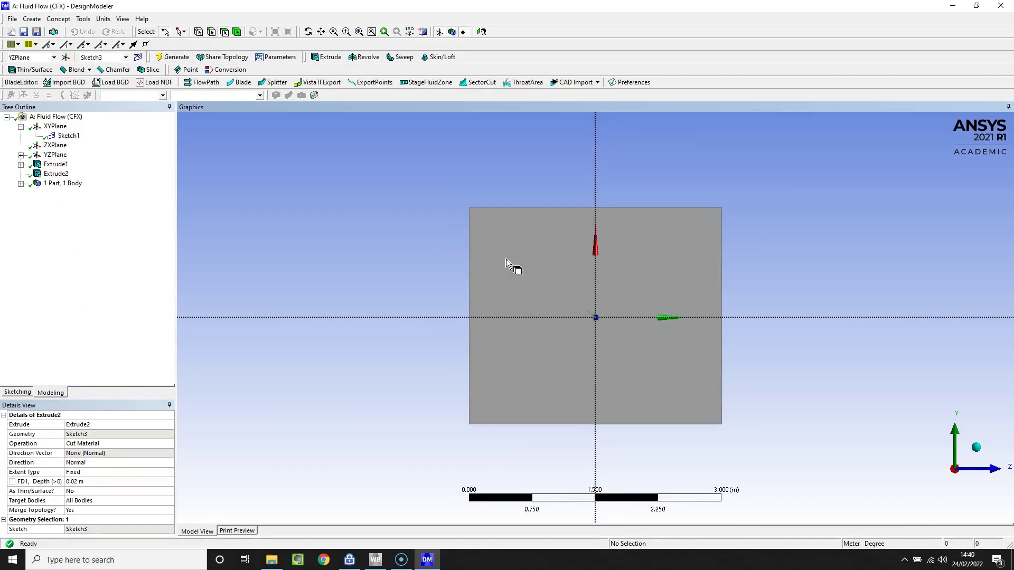
Orbit to an oblique view and box-zoom onto the cylindrical cut at the origin
middle_drag(507, 256, 444, 291)
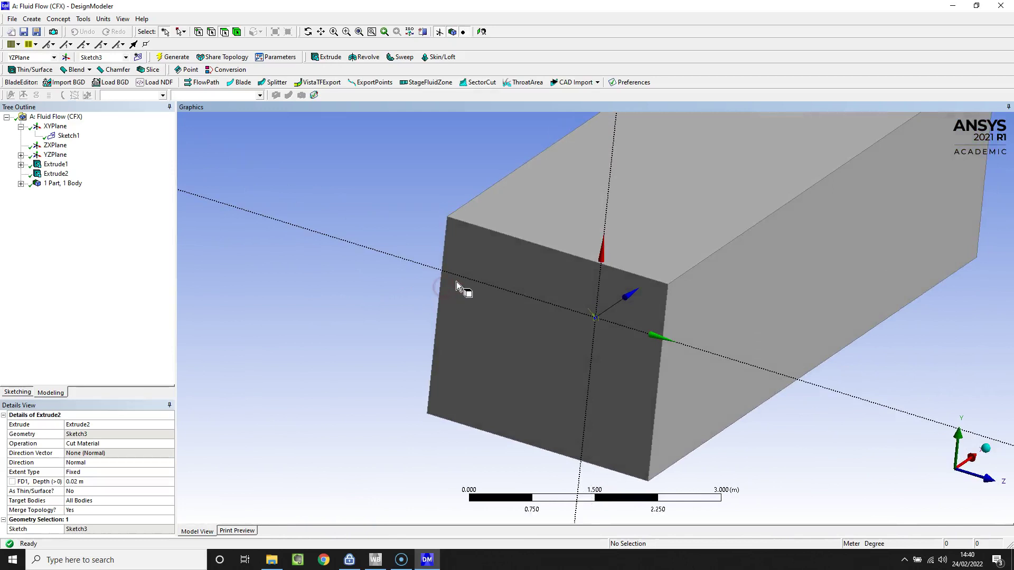
click(461, 287)
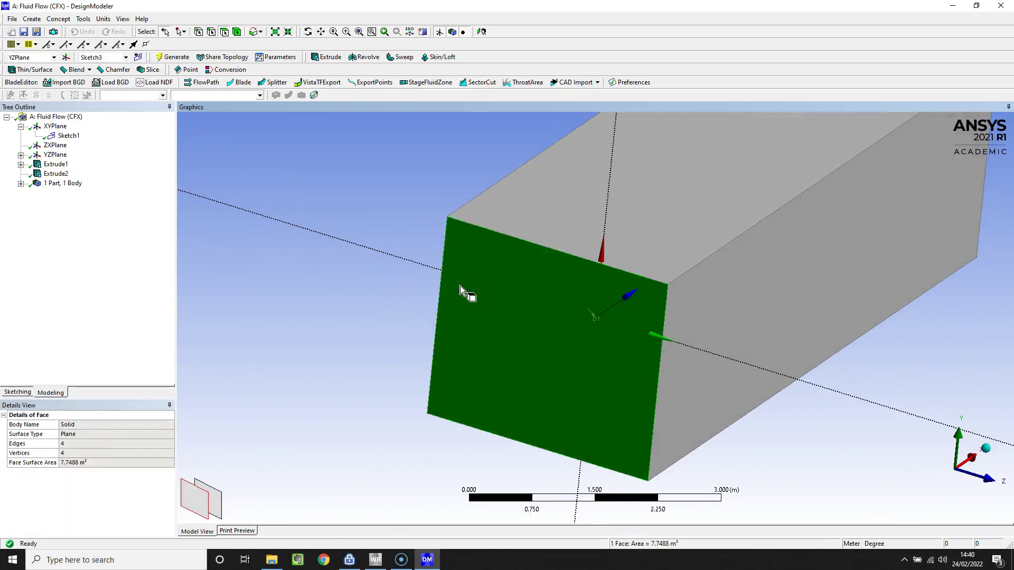
ctrl+click(460, 286)
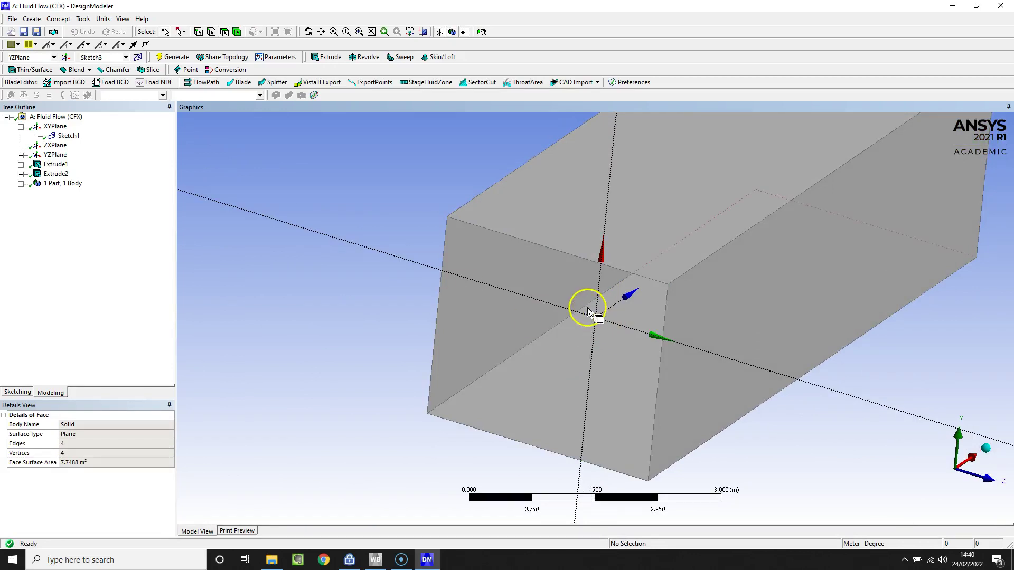
drag(588, 311, 564, 341)
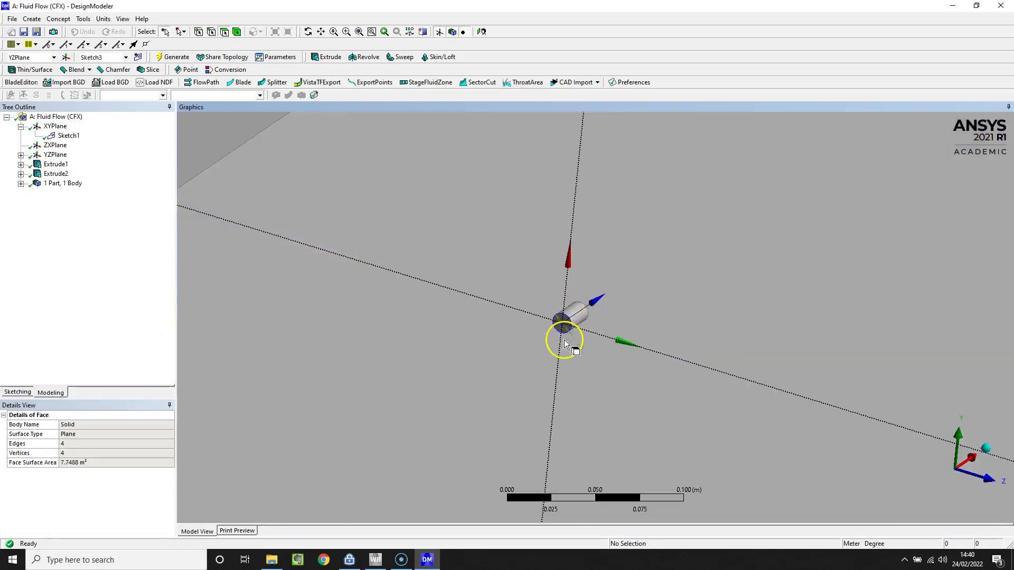
click(528, 310)
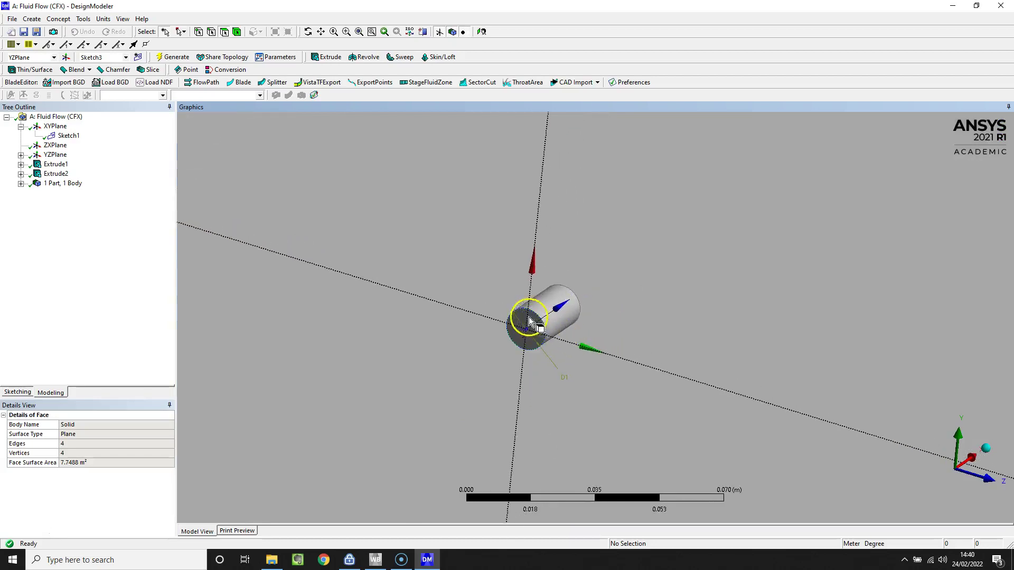
Round the cut's circular edge with a 0.005 m fixed-radius blend, FBlend2
click(558, 346)
click(531, 313)
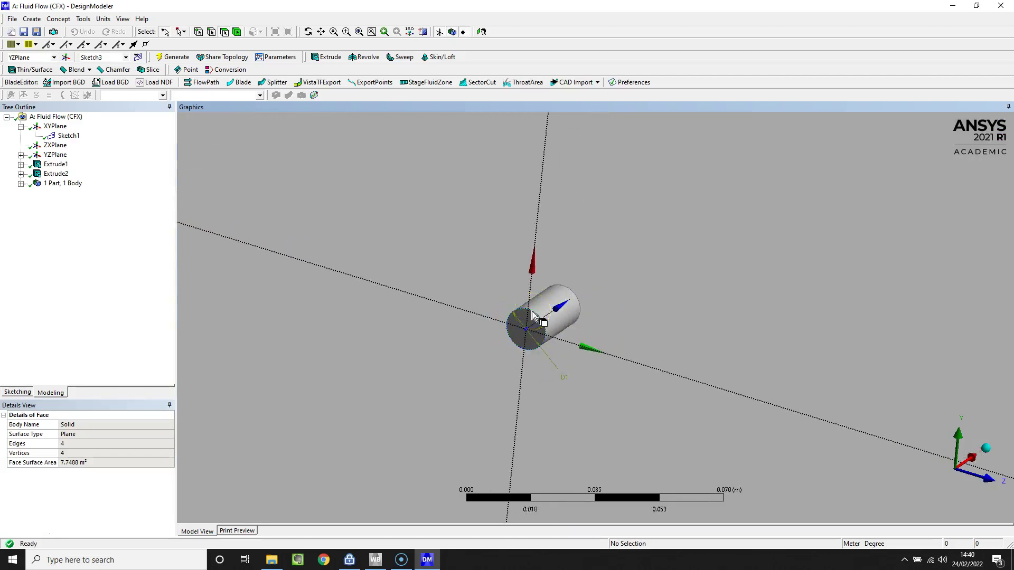
click(232, 94)
click(83, 71)
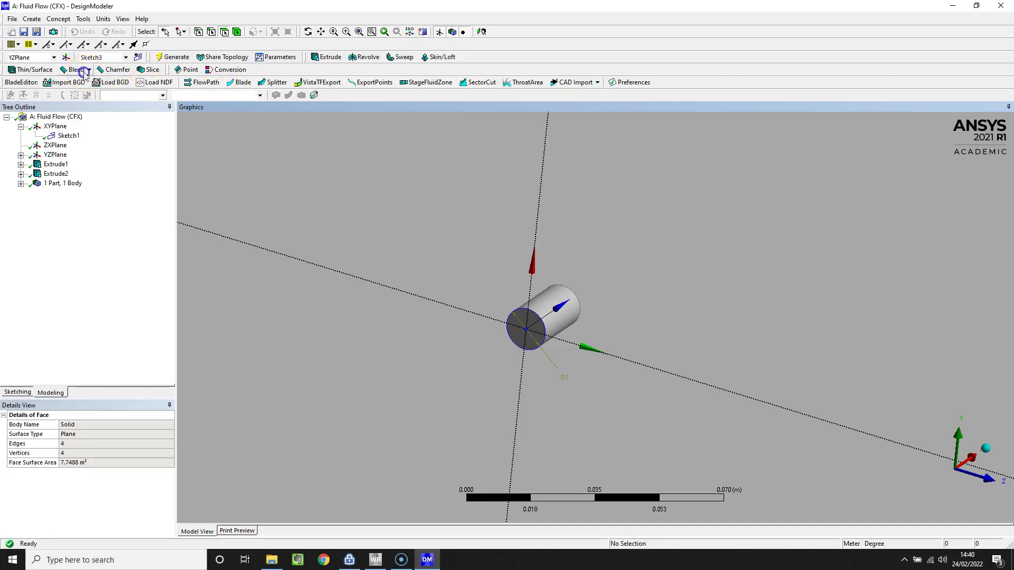
click(86, 84)
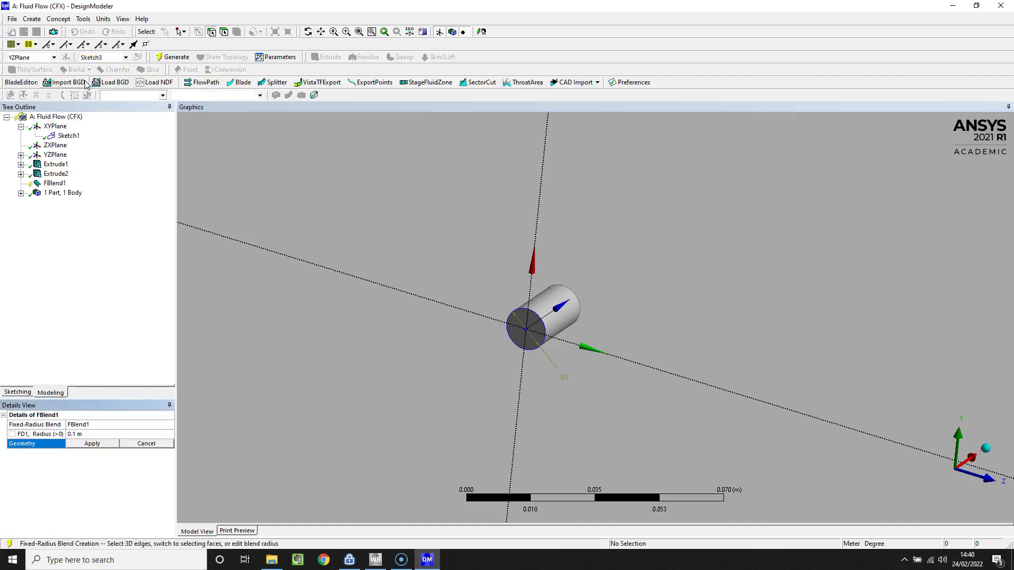
click(138, 385)
click(554, 320)
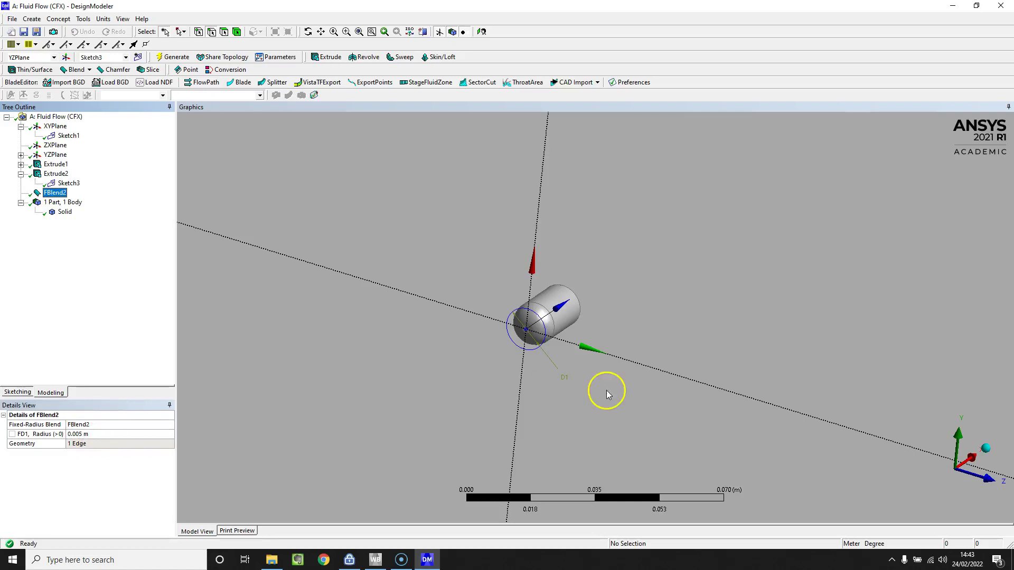
mouse_move(579, 335)
middle_down()
mouse_move(584, 325)
mouse_move(625, 335)
mouse_move(591, 340)
middle_up()
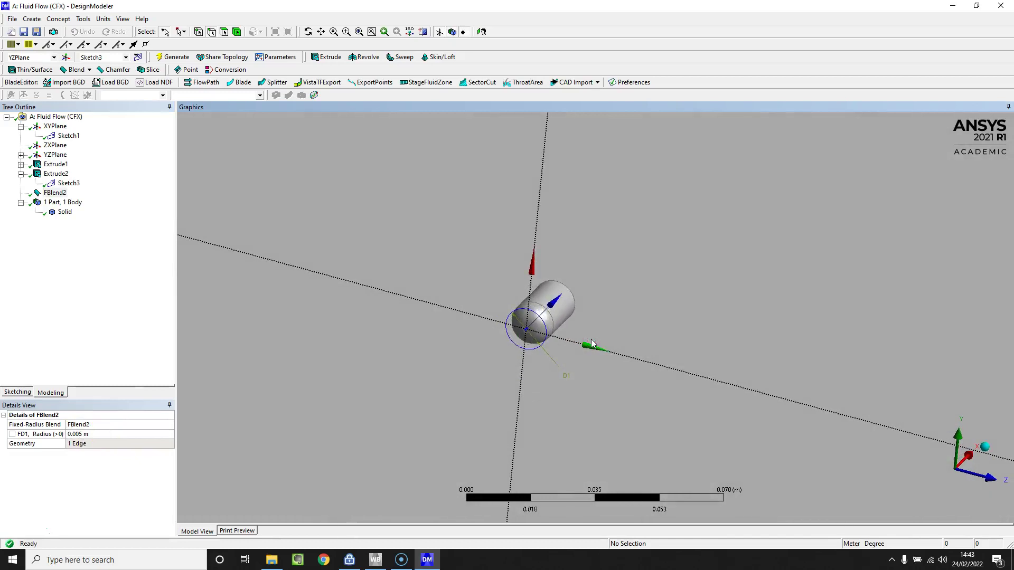
click(563, 343)
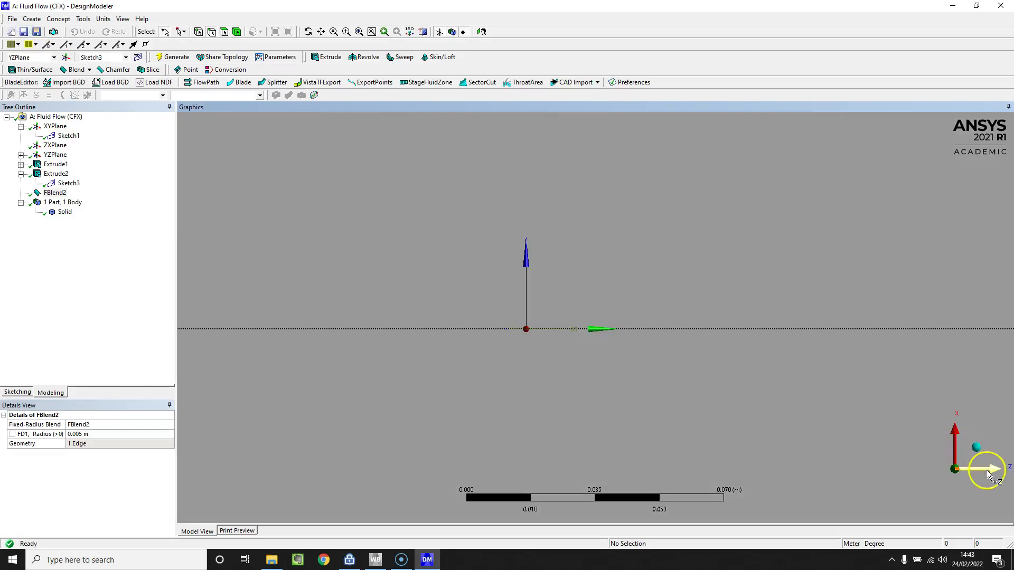
Reorient the view along Z and create Sketch4 on the XYPlane
click(988, 473)
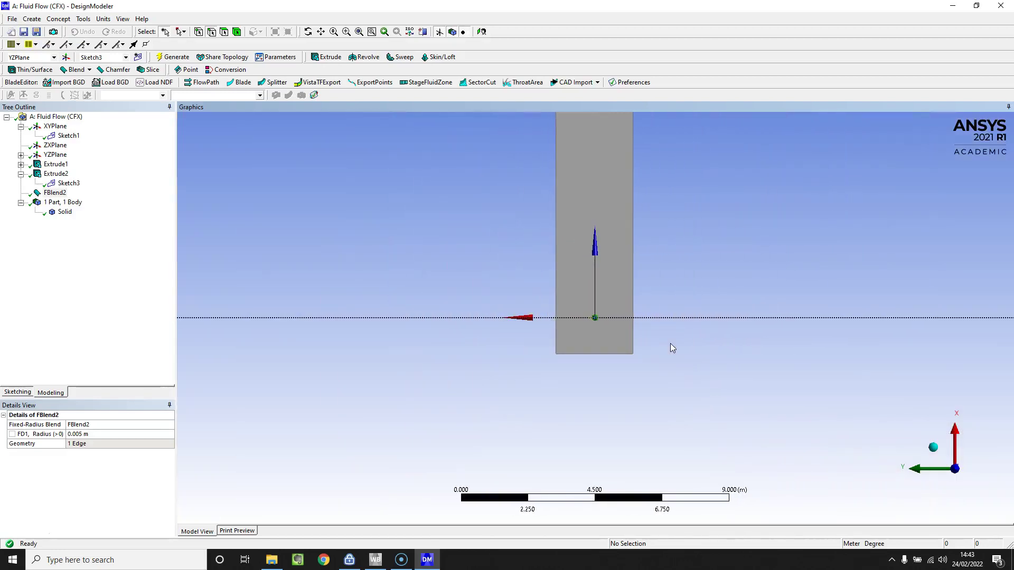
mouse_move(670, 344)
middle_down()
mouse_move(651, 283)
mouse_move(672, 344)
middle_up()
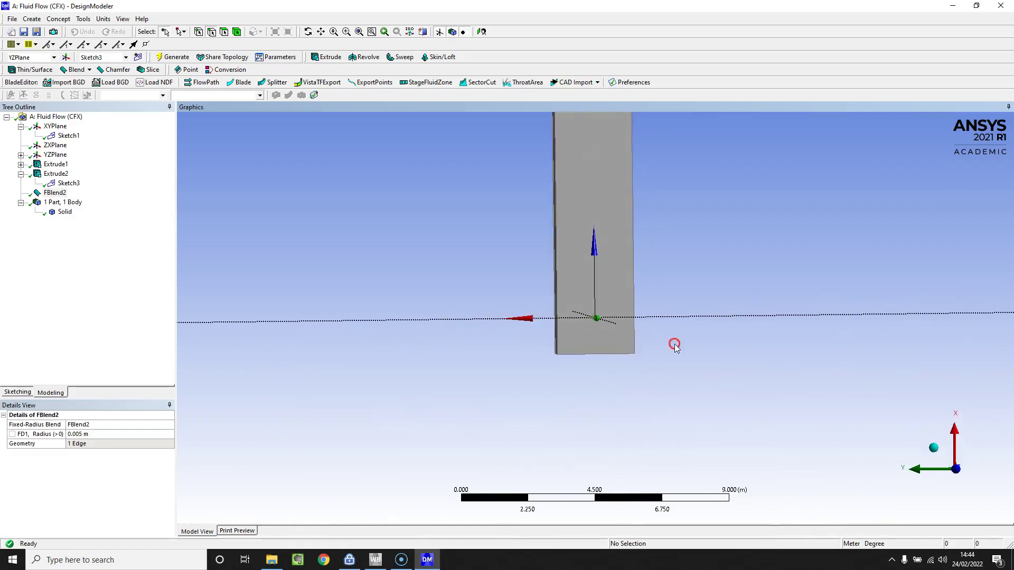
click(958, 474)
scroll(558, 278, up, 5)
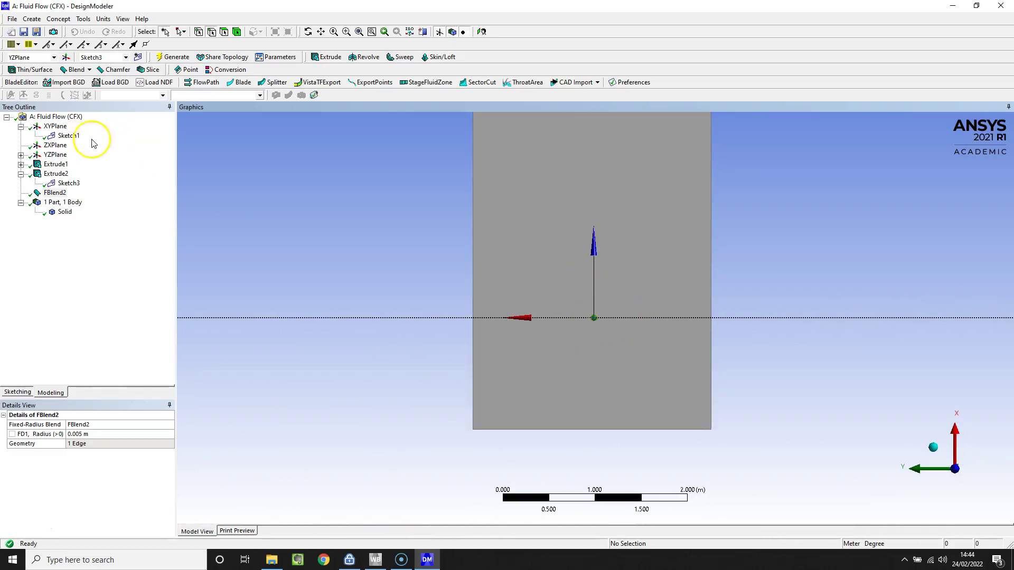
click(56, 127)
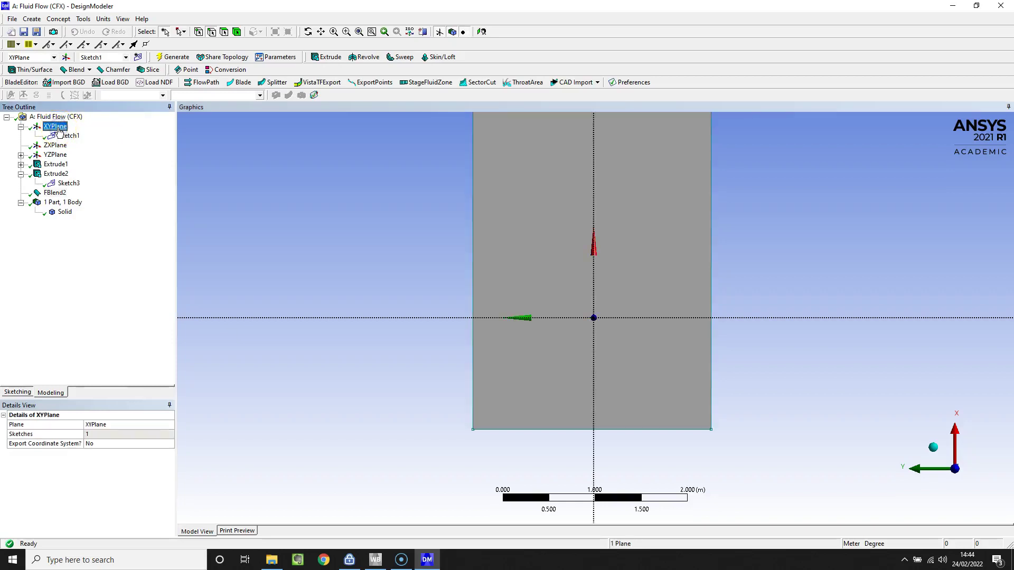
right_click(59, 132)
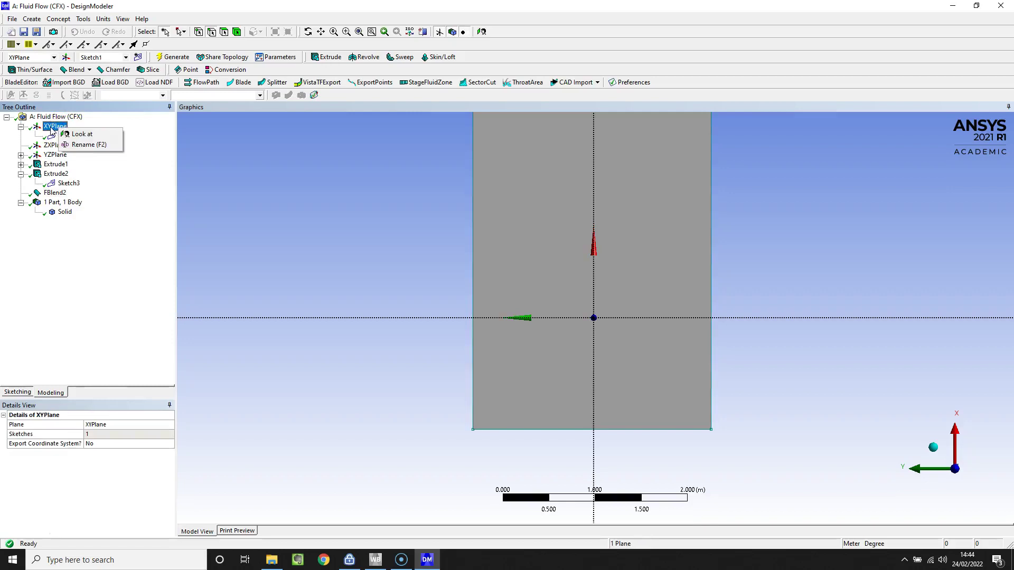
click(51, 129)
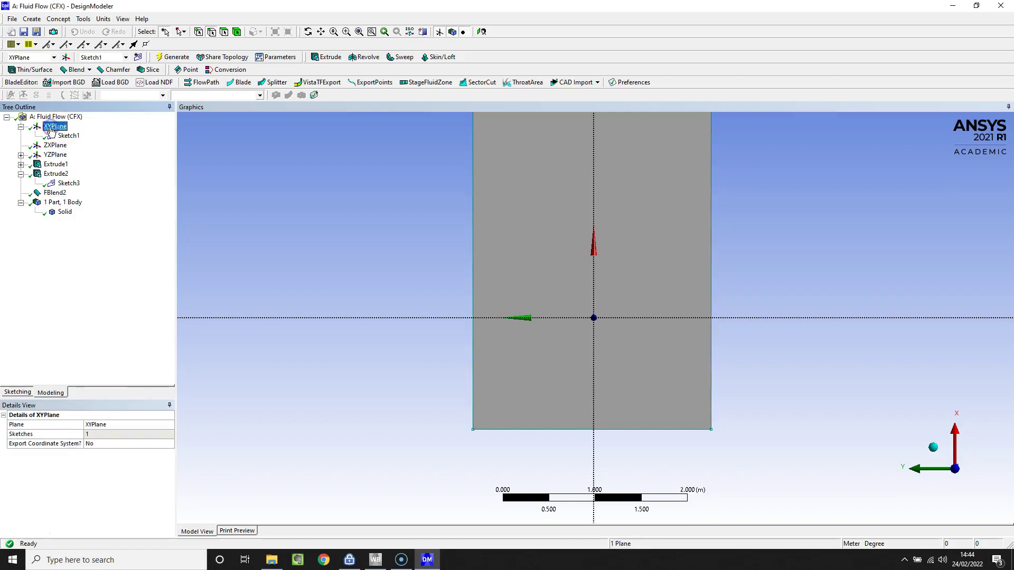
click(137, 56)
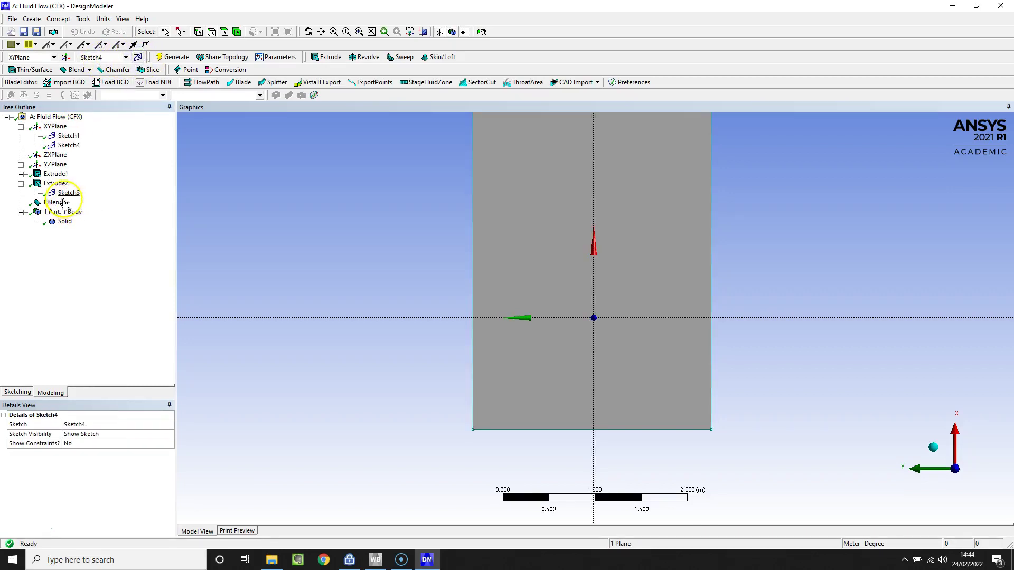
click(68, 144)
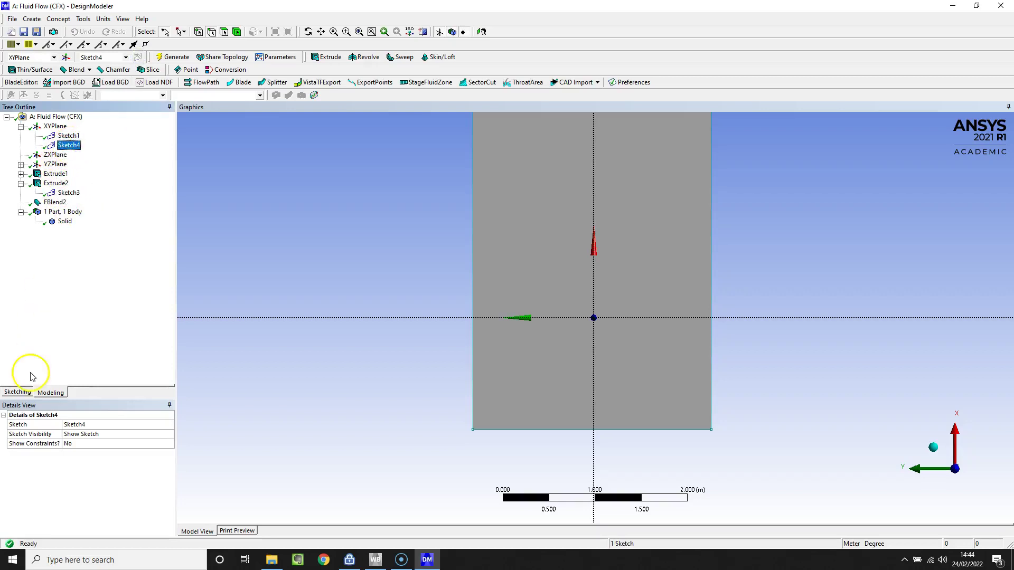
Draw a small rectangle (lines Ln12–Ln15) around the origin in Sketch4 with the Rectangle tool
click(17, 392)
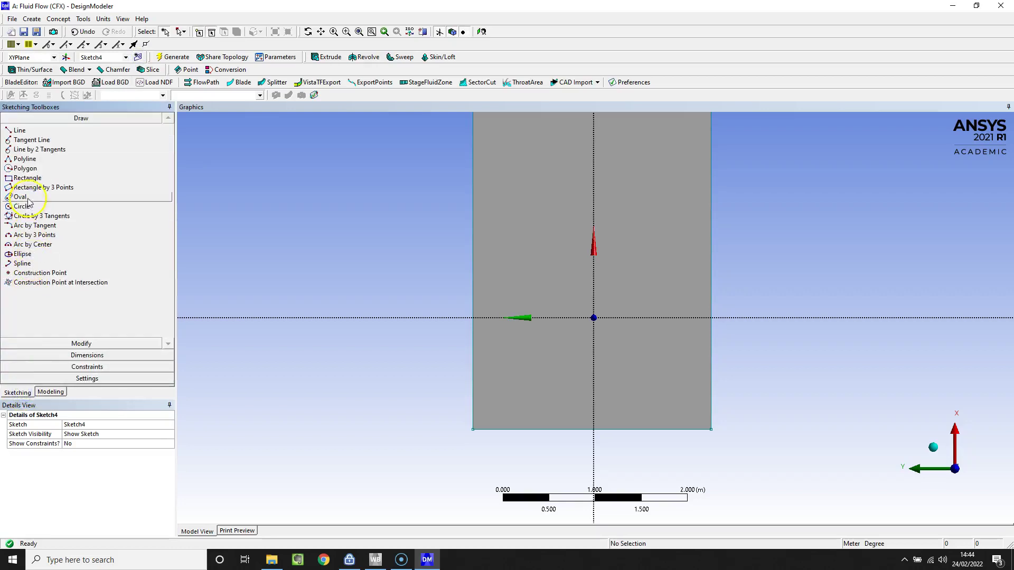
click(27, 178)
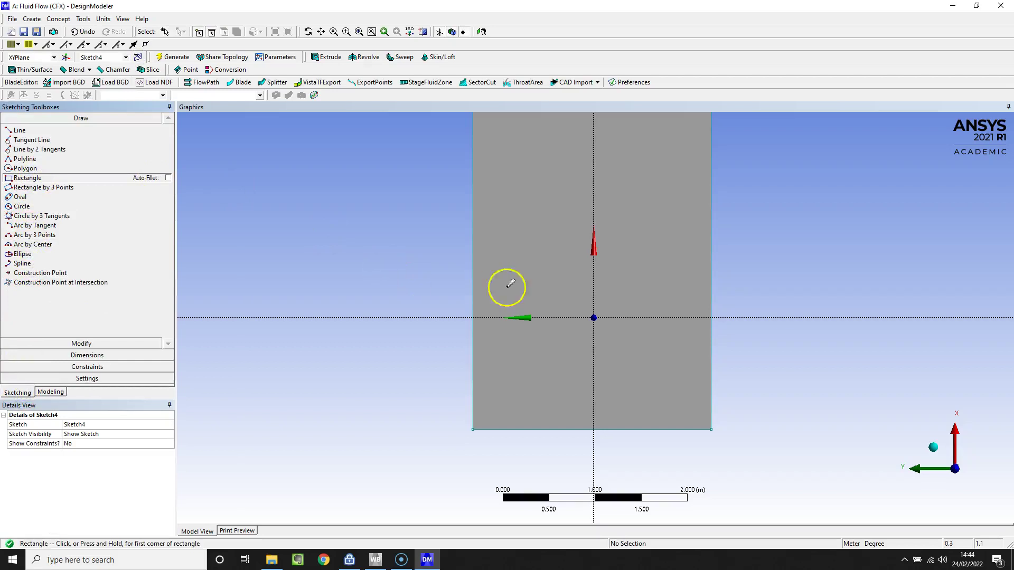
drag(575, 324, 610, 275)
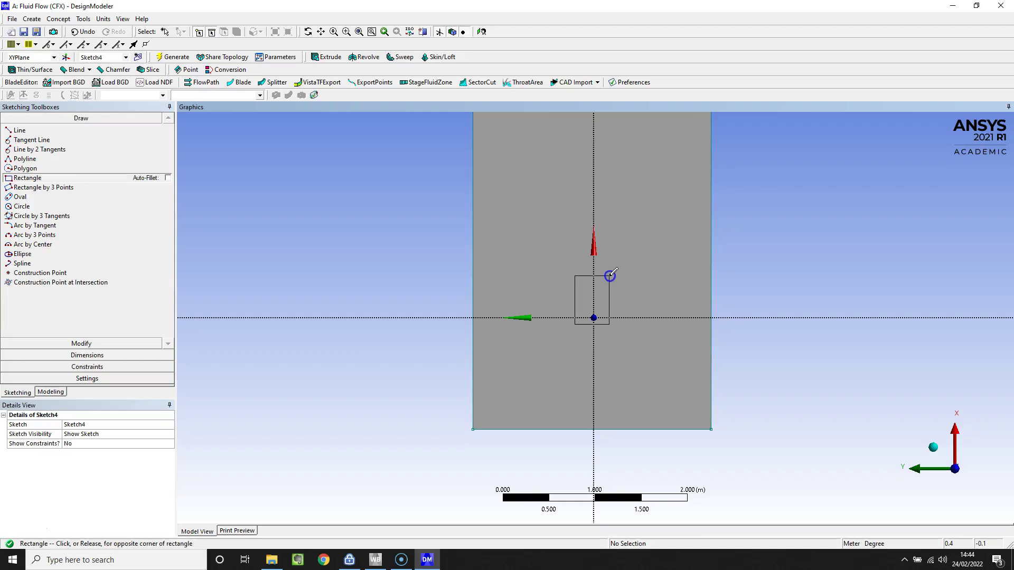
drag(610, 275, 612, 273)
drag(611, 273, 611, 274)
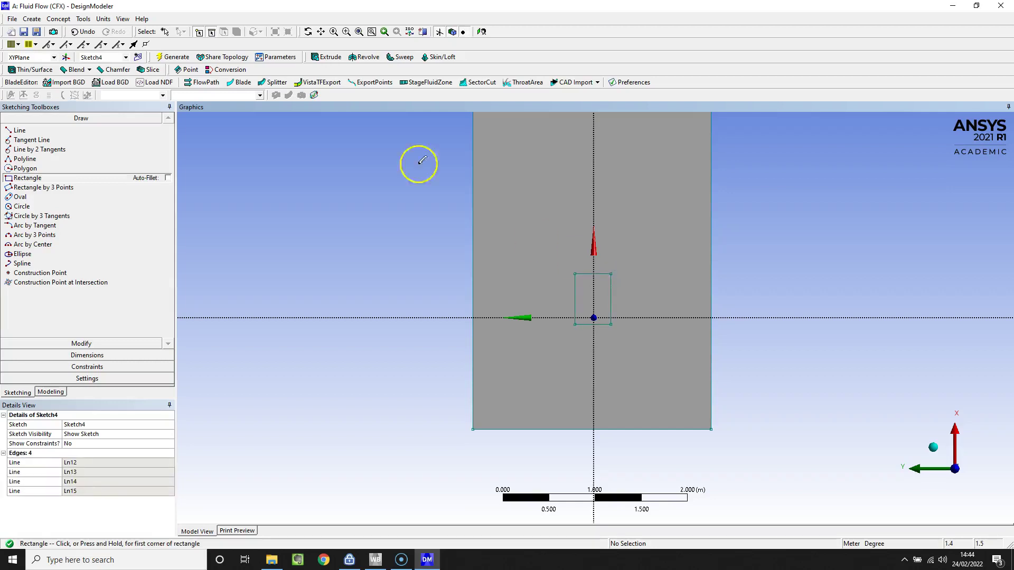
Create Extrude3 from Sketch4 as Add Frozen, Both - Symmetric, 0.2 m deep
click(325, 57)
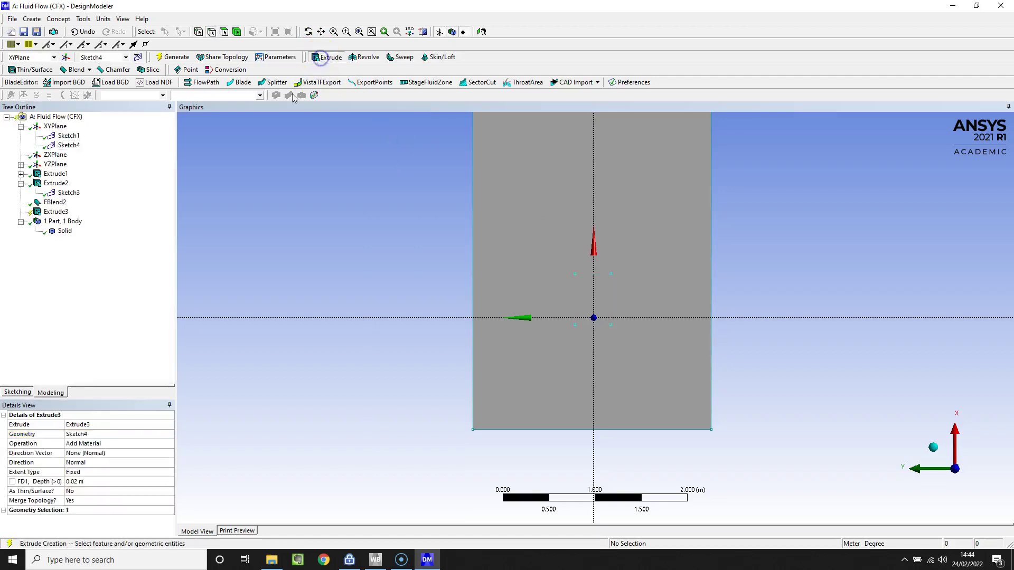
click(102, 435)
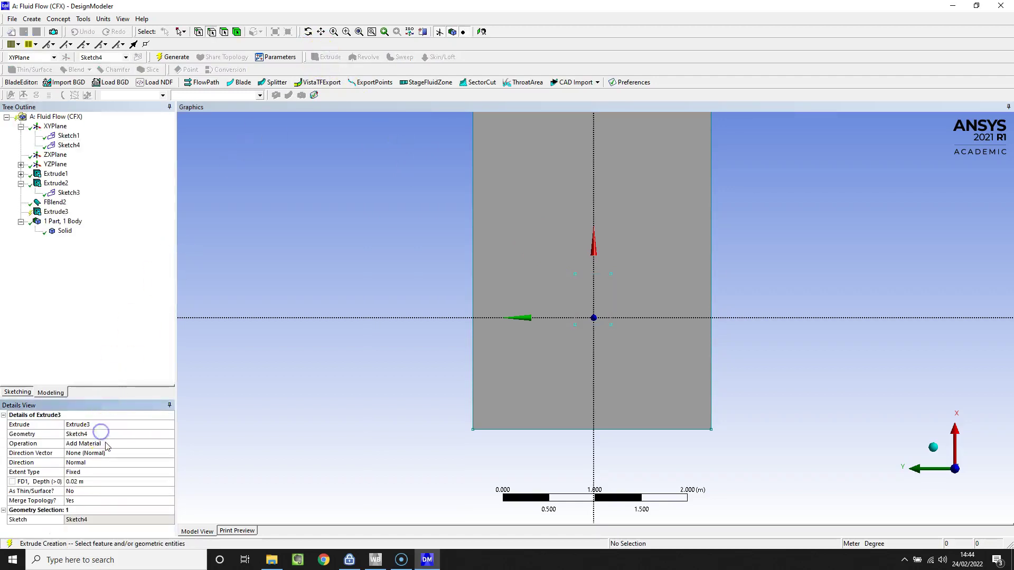
click(100, 443)
click(170, 445)
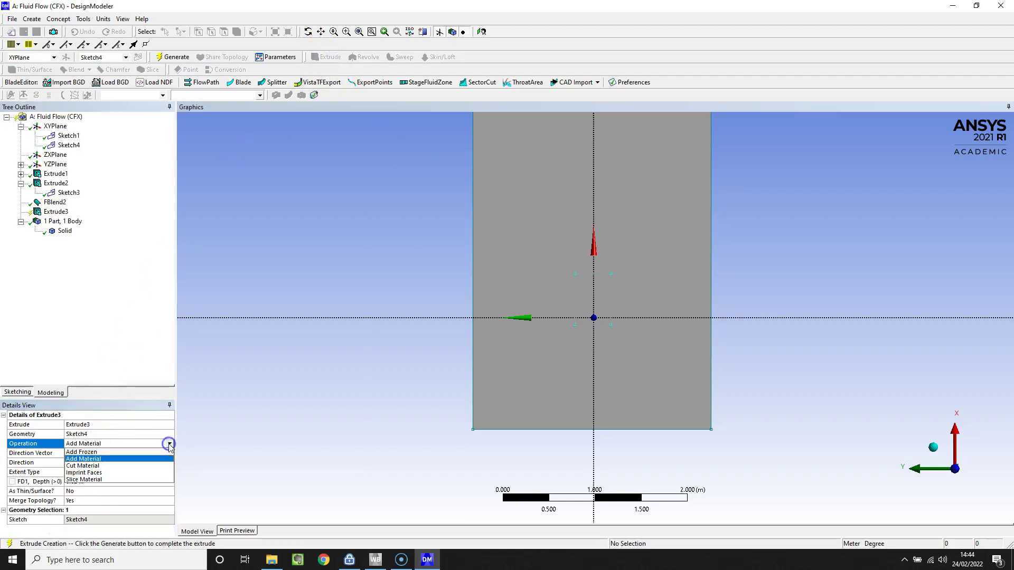
click(161, 456)
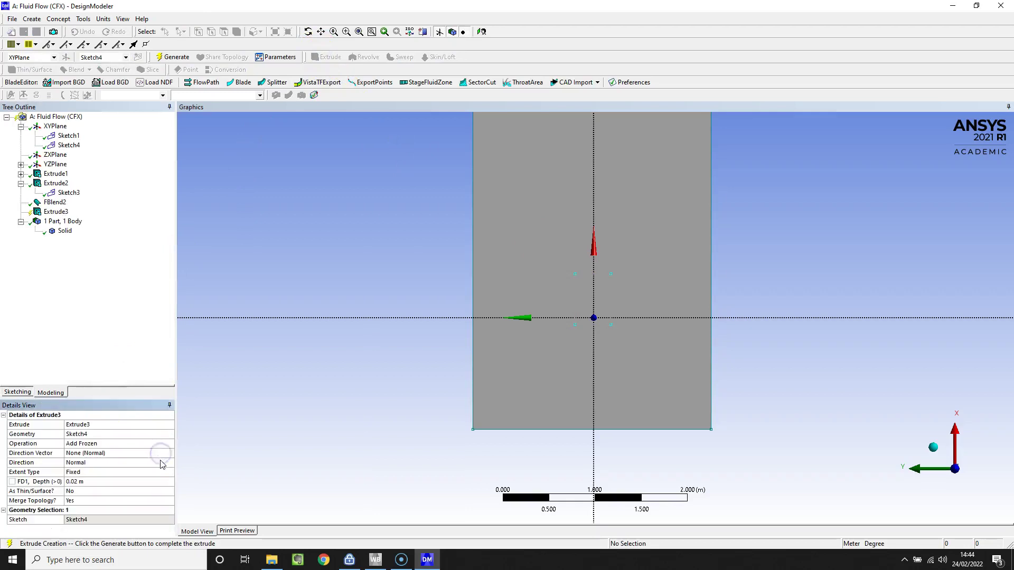
click(168, 463)
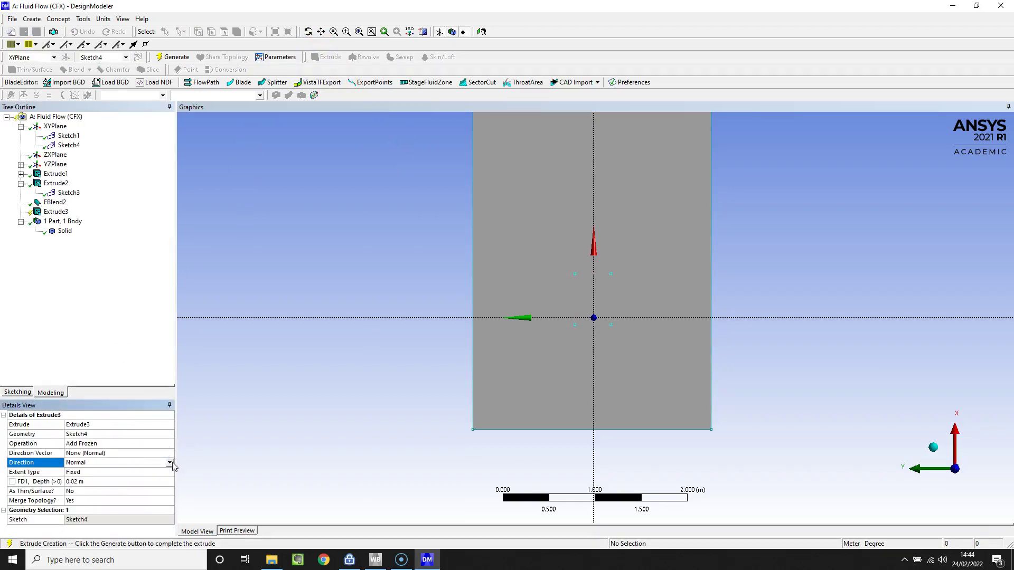
click(171, 462)
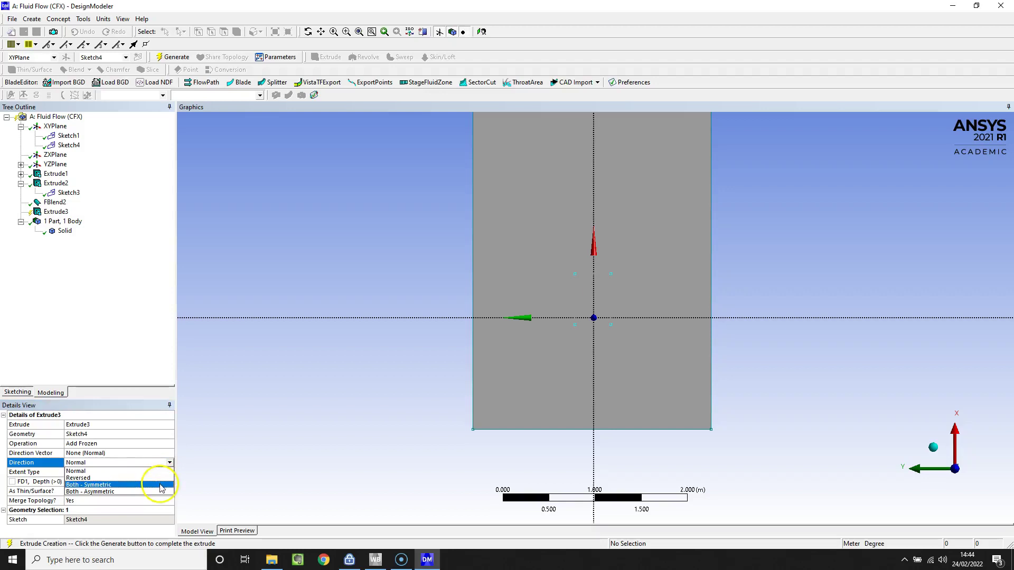
click(161, 487)
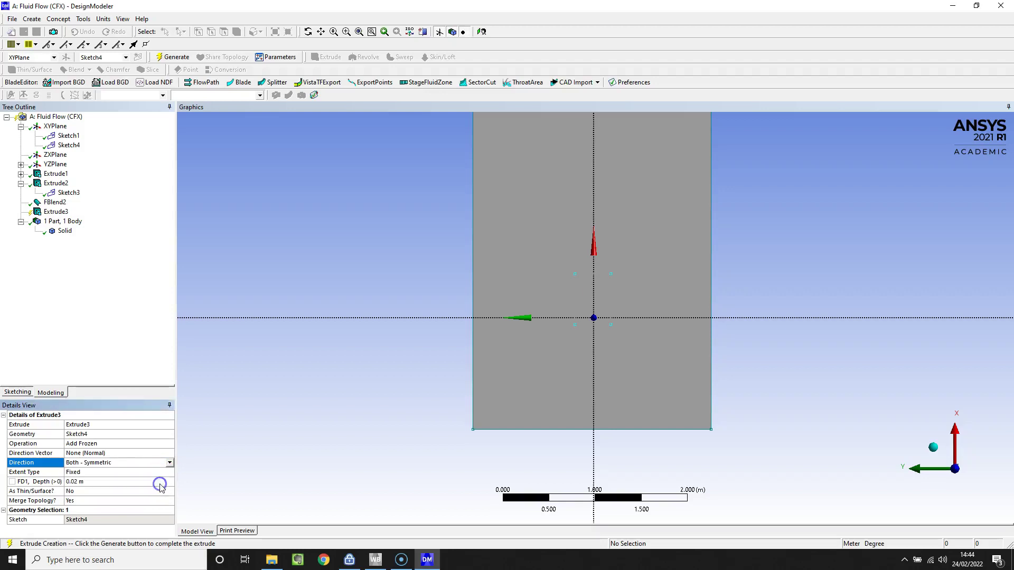
click(89, 482)
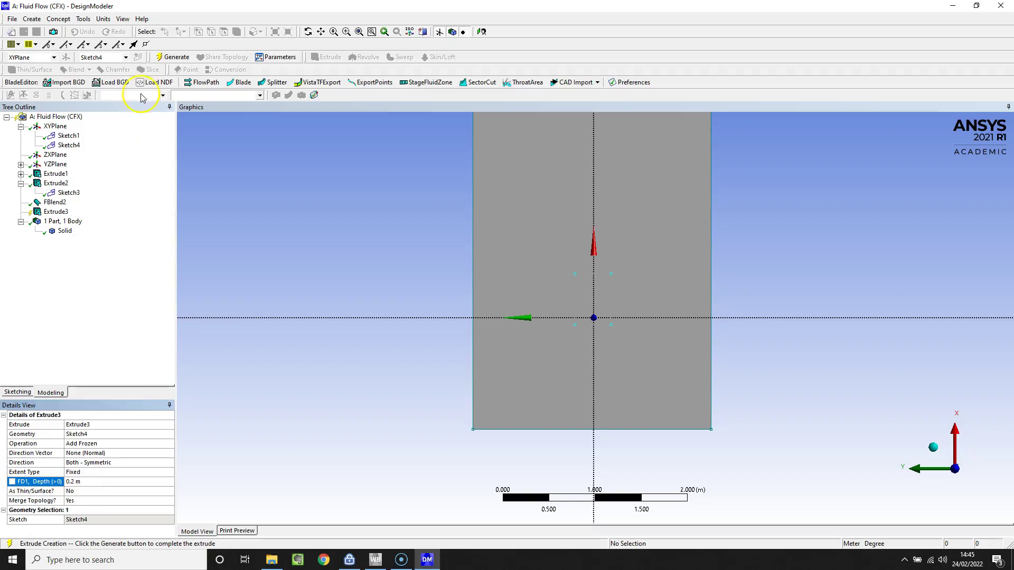
Generate the frozen extrusion, check the new second body, and save the project
click(174, 56)
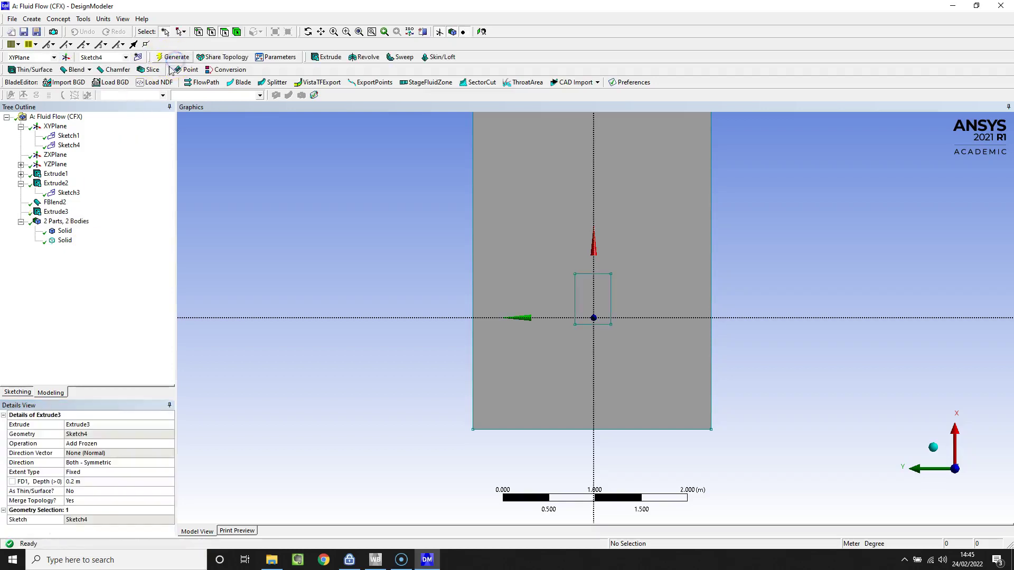
click(64, 242)
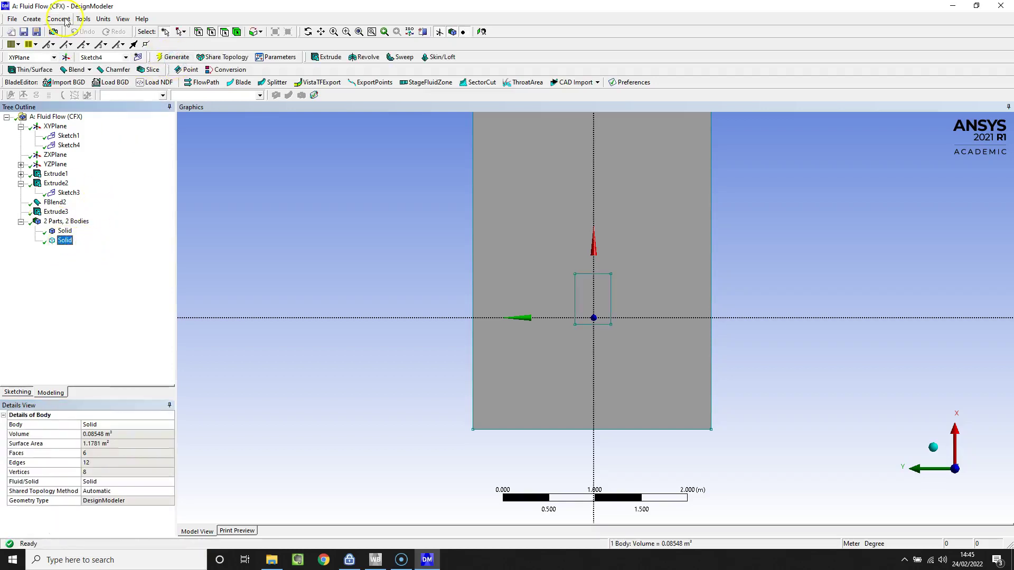
click(24, 33)
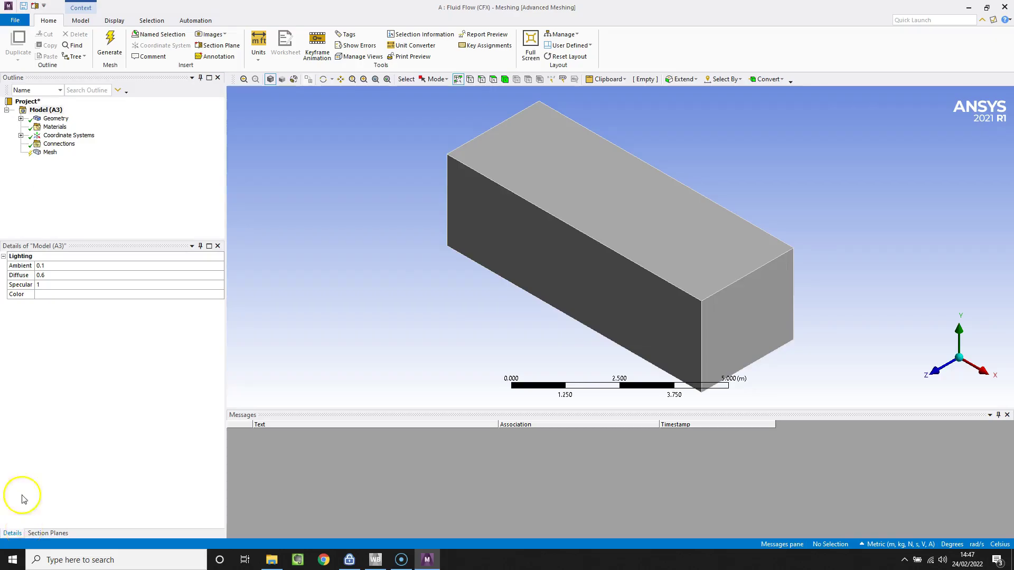
Insert a Sizing control under Mesh and begin choosing its geometry
right_click(50, 153)
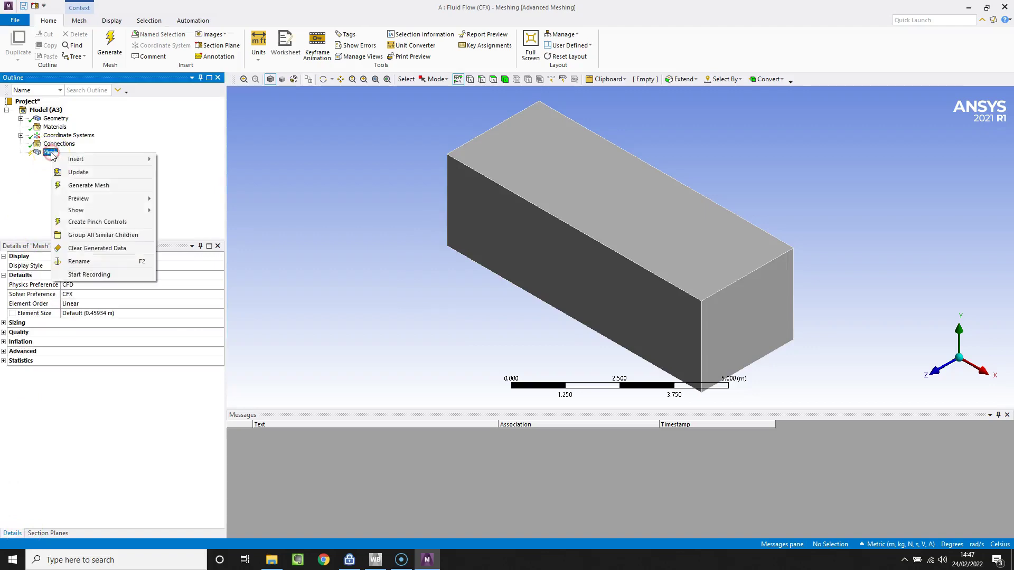
mouse_move(63, 160)
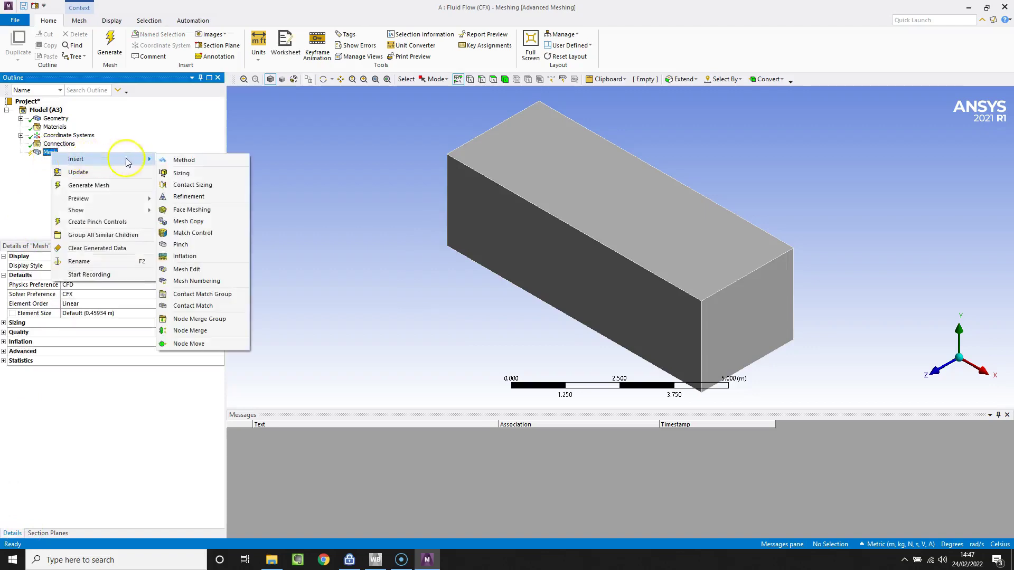
click(182, 174)
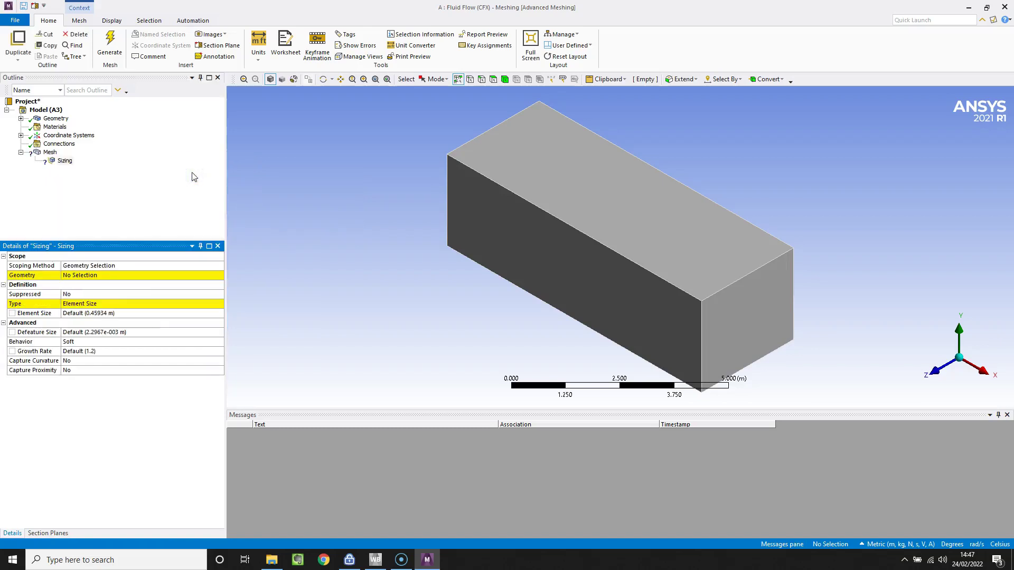
click(178, 275)
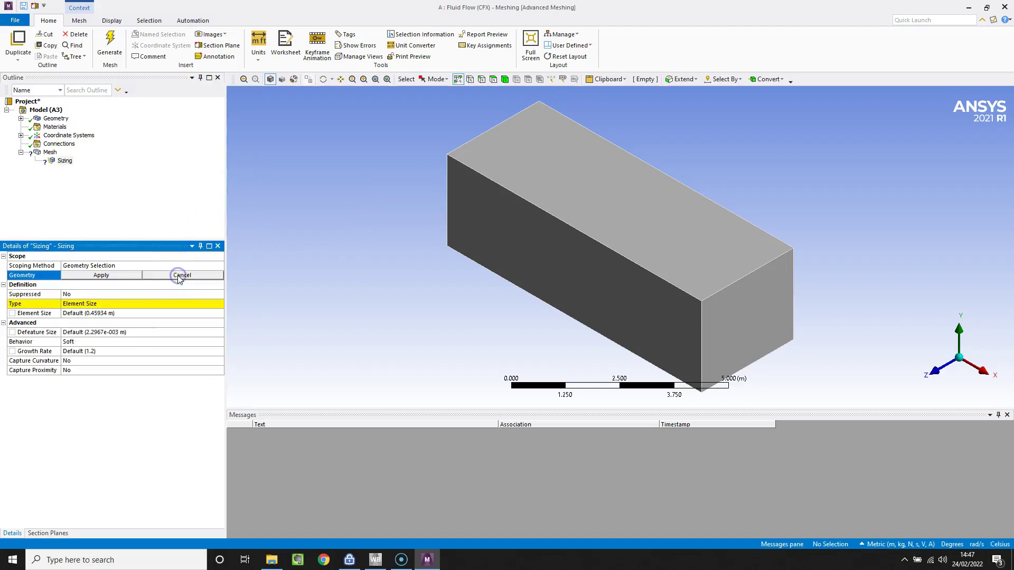
Looking along Z, box-select the four faces of the small inner box
click(936, 372)
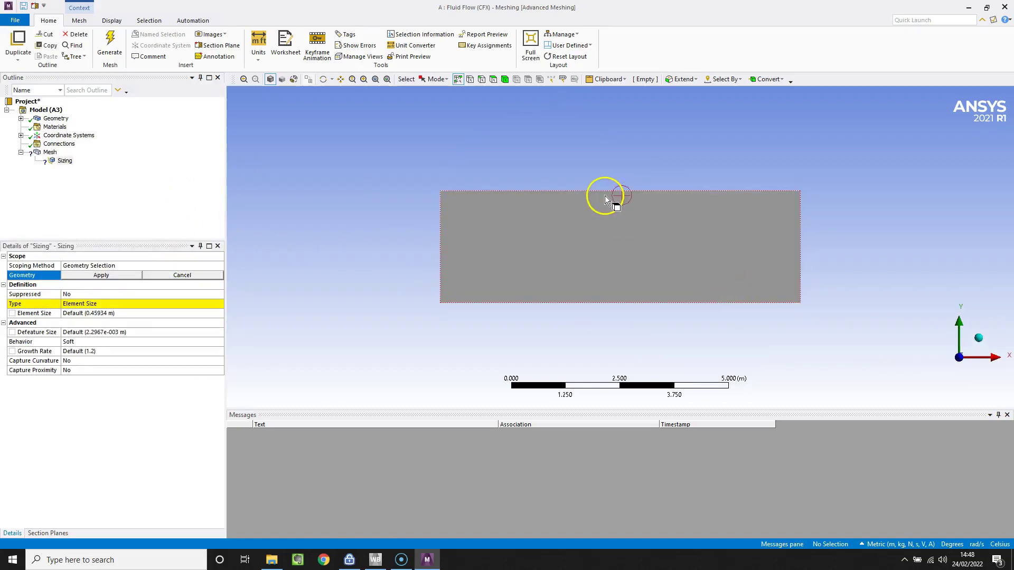
click(422, 83)
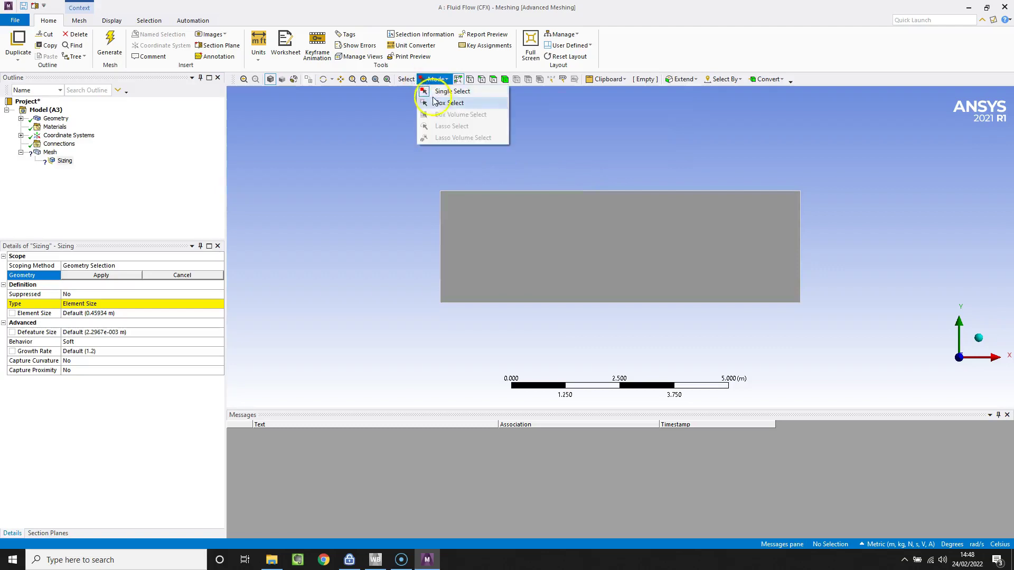
click(434, 99)
drag(487, 200, 785, 298)
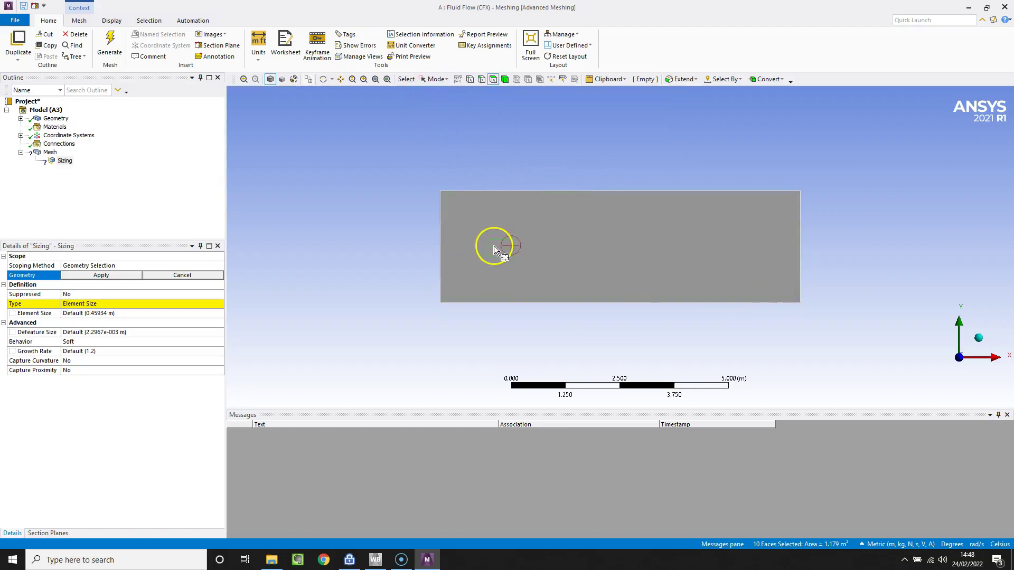
scroll(493, 248, up, 3)
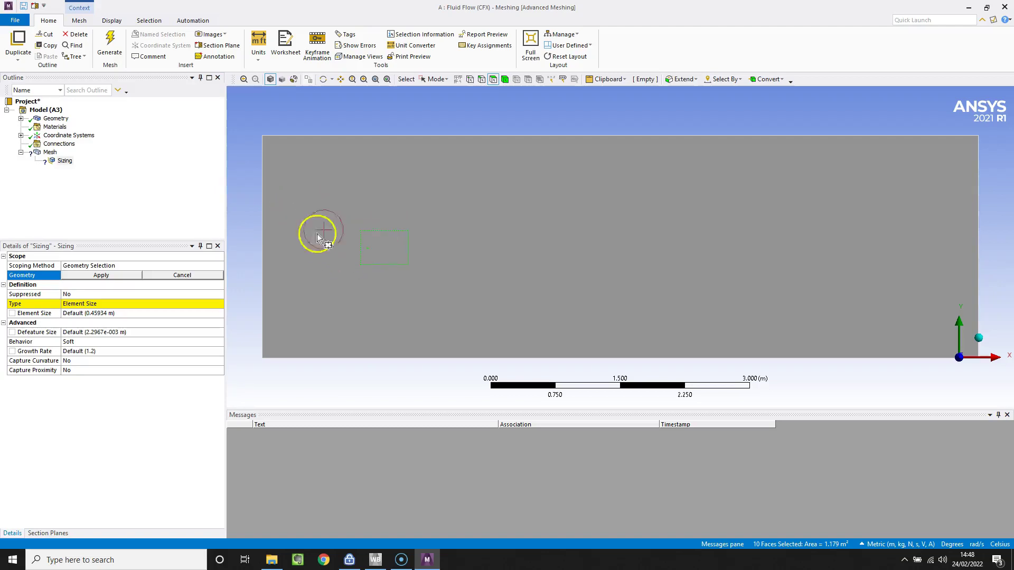
drag(353, 233, 397, 280)
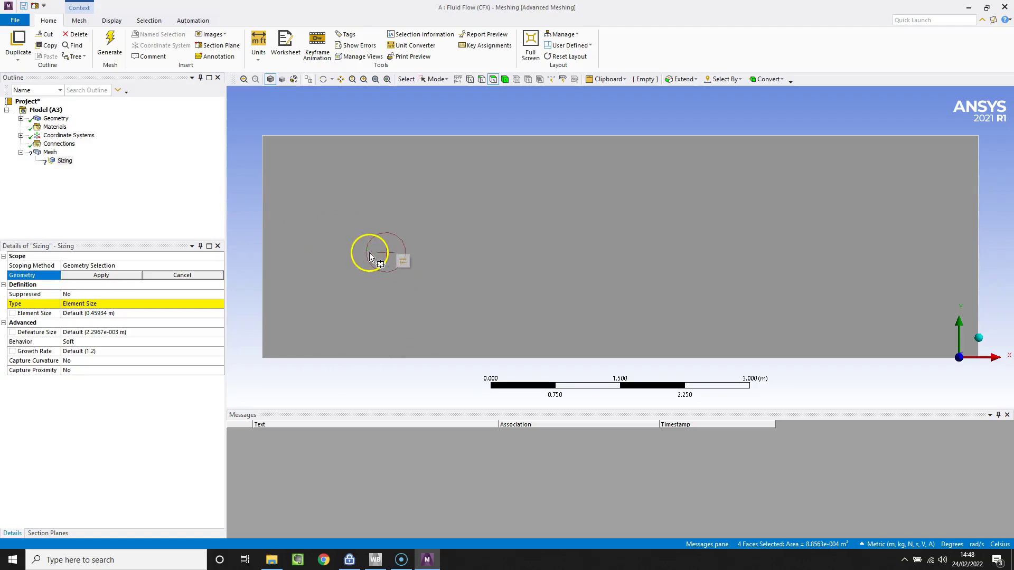
Apply the four faces to the sizing, set a 0.001 m element size, and generate the mesh
click(101, 275)
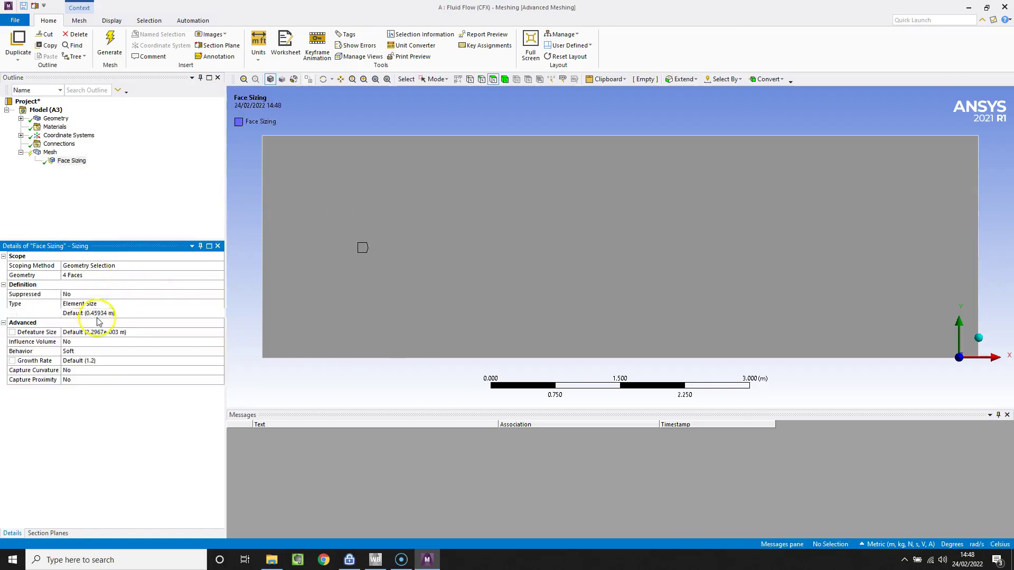
click(98, 313)
text(0.001)
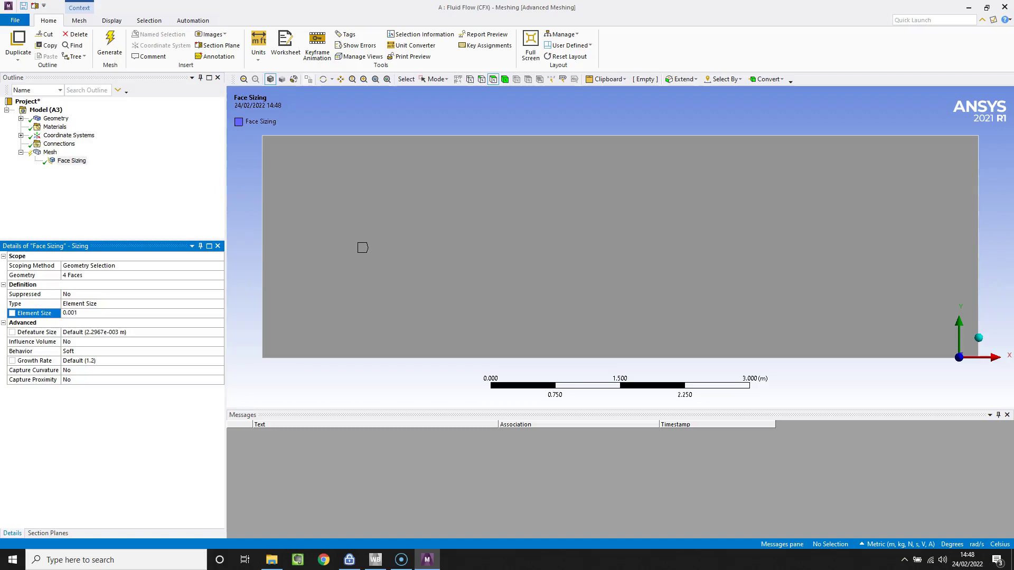
key(Return)
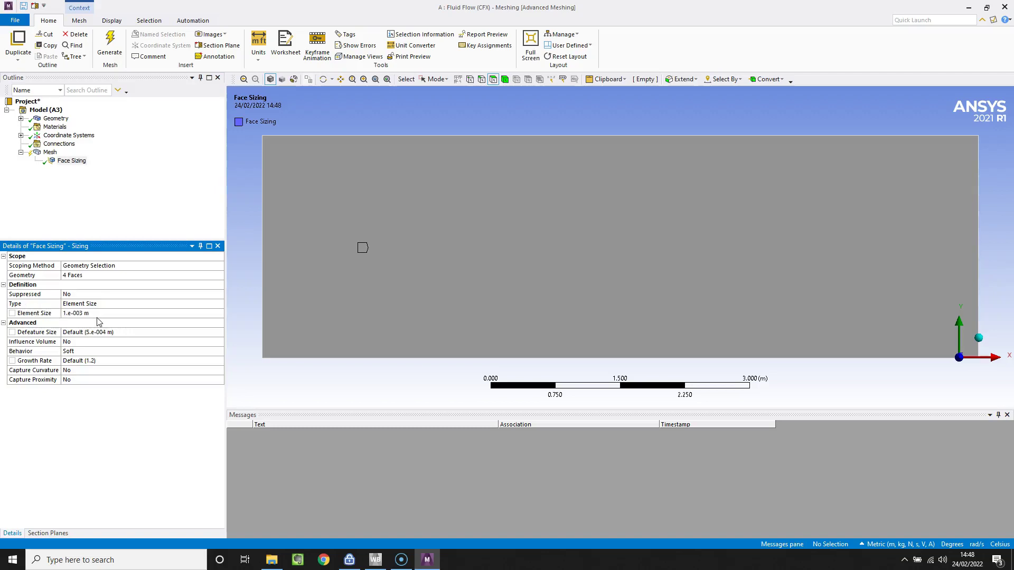
click(111, 49)
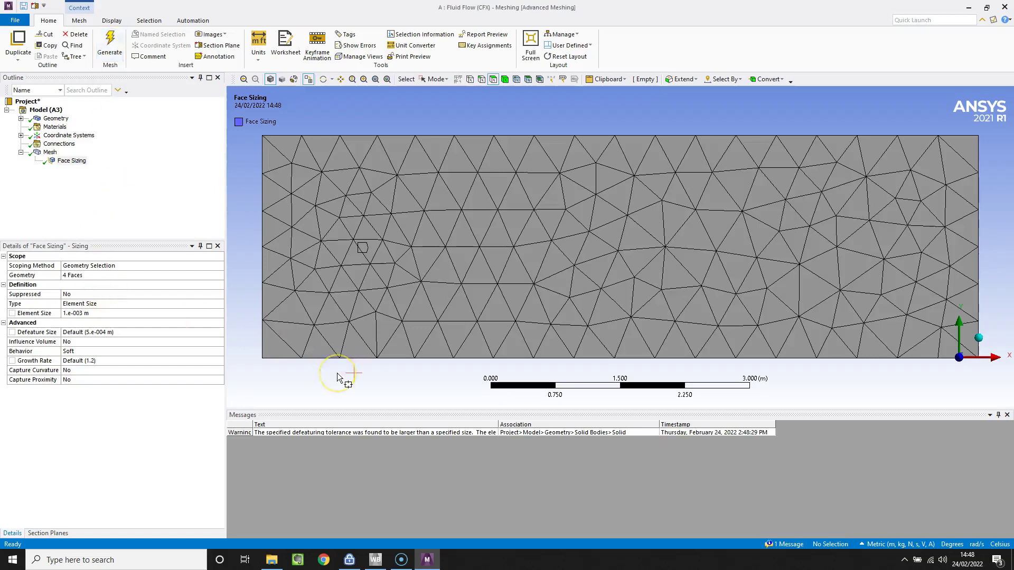
Refine the face element size to 3e-4 m, regenerate, and display the triangular mesh
click(83, 314)
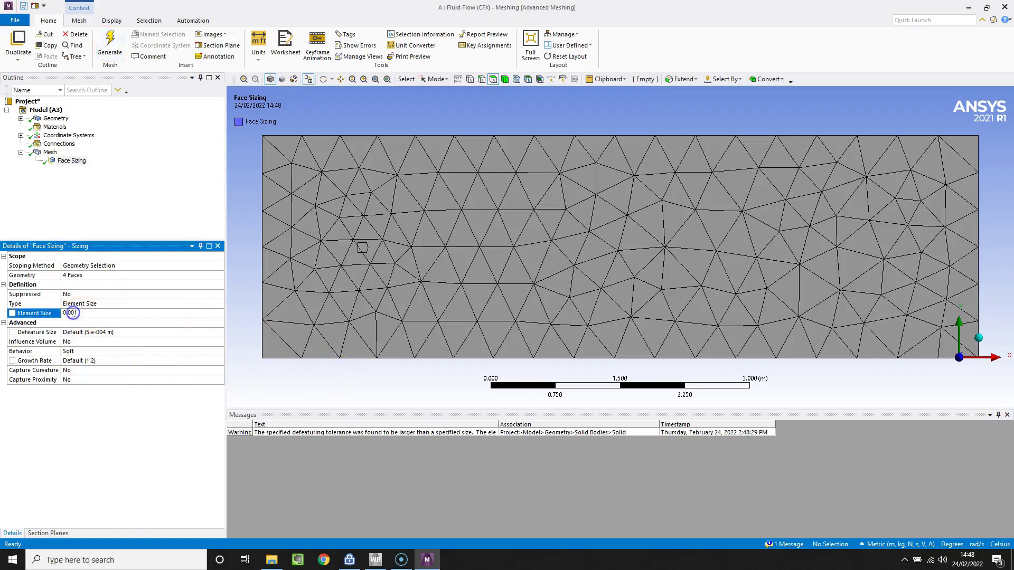
text(0.0001)
click(118, 42)
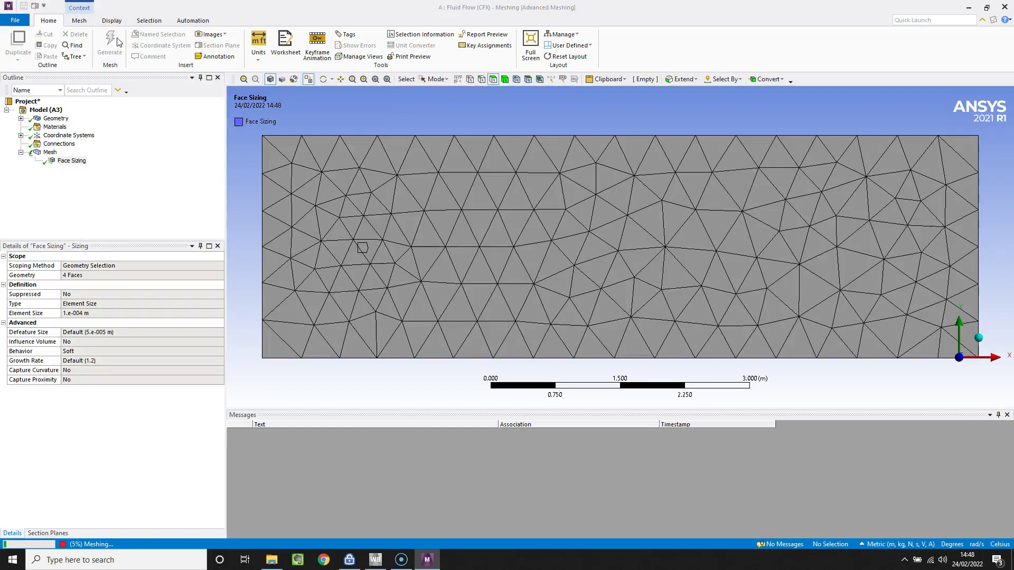
click(121, 53)
click(99, 219)
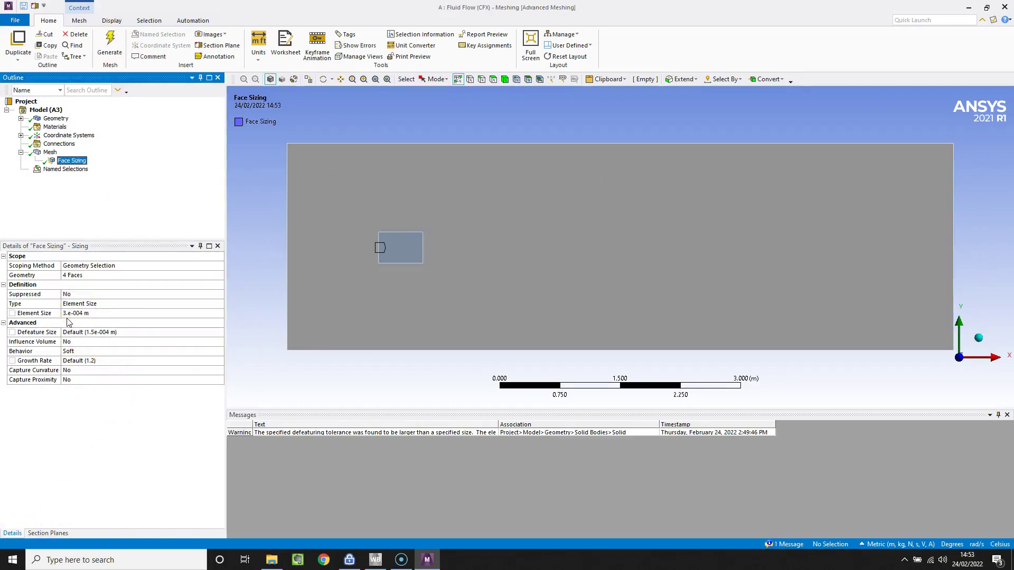
click(77, 204)
click(49, 152)
Insert a second Sizing control scoped to the enclosing domain body
right_click(49, 154)
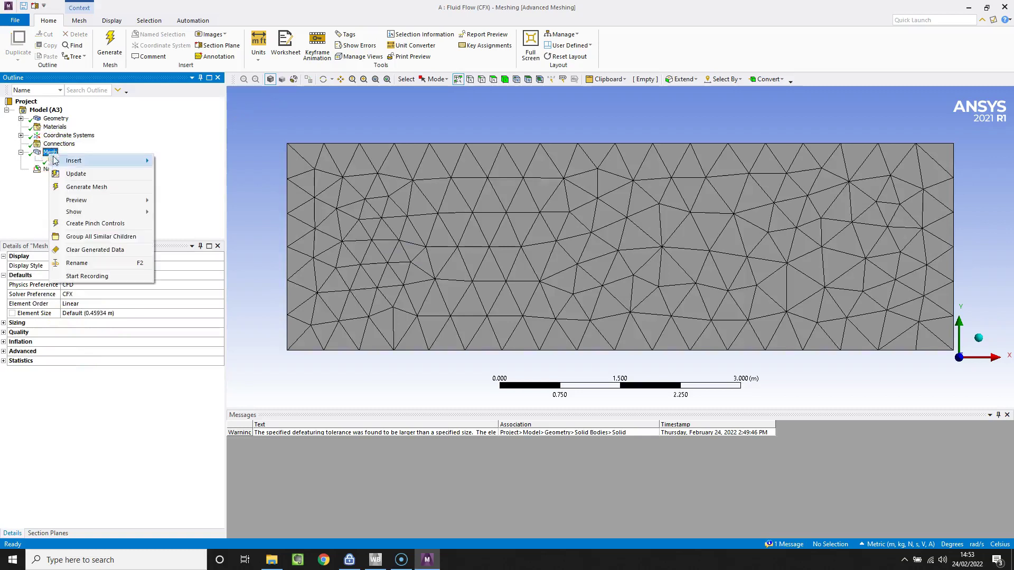
mouse_move(67, 163)
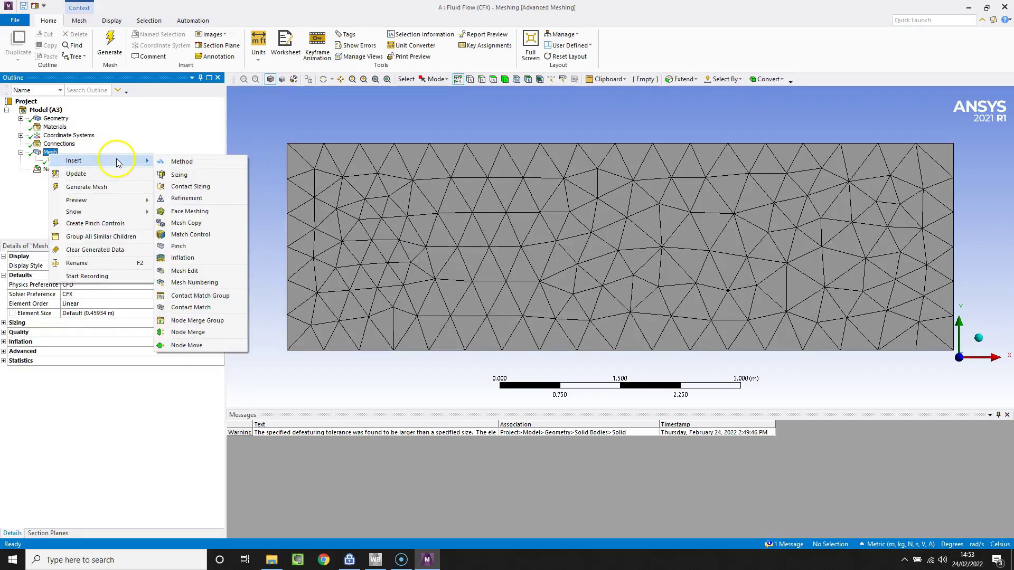
click(197, 179)
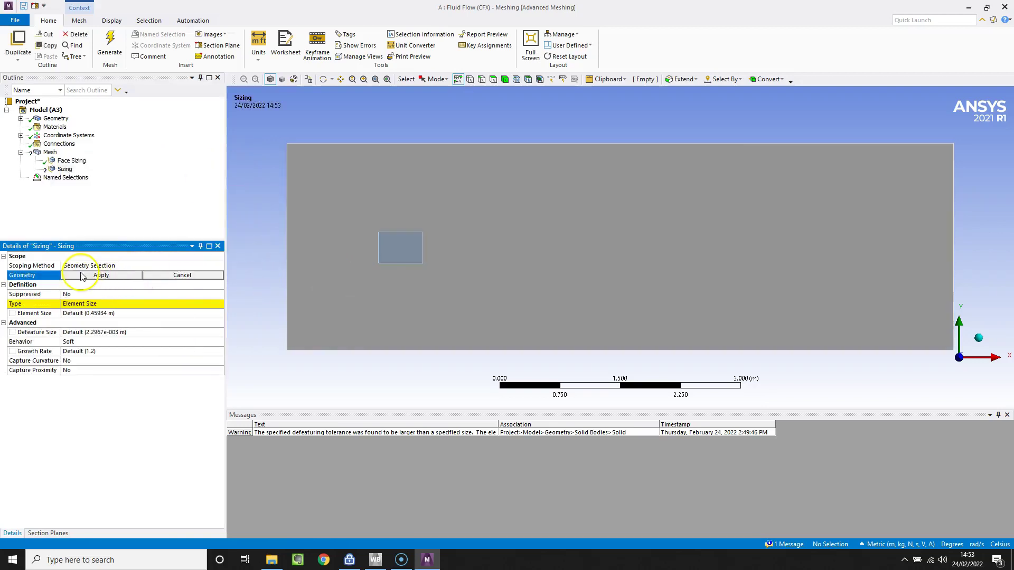
click(504, 80)
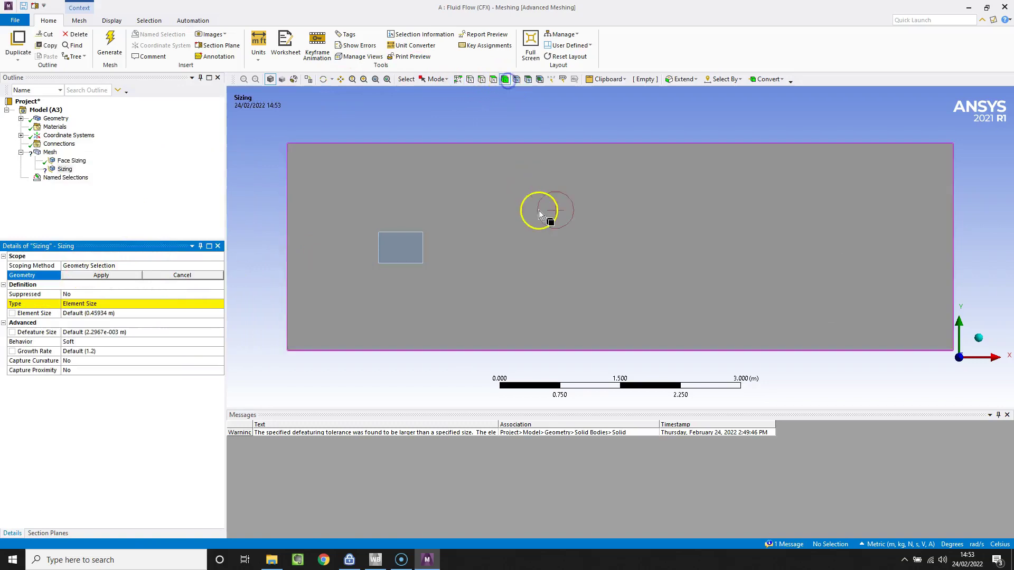
click(539, 210)
click(118, 276)
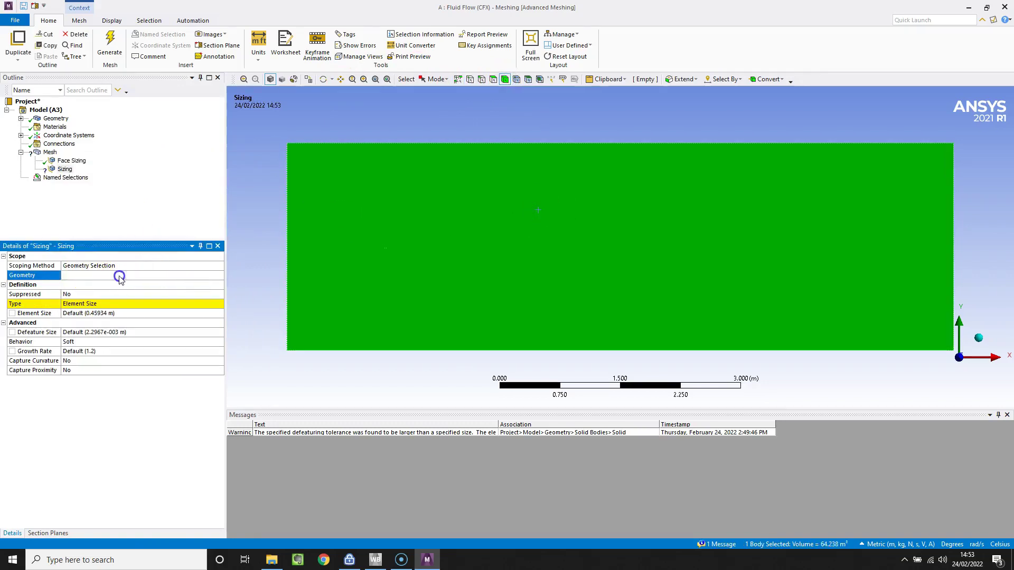
Make it a Body of Influence using the small box, with a 0.01 m element size
click(119, 304)
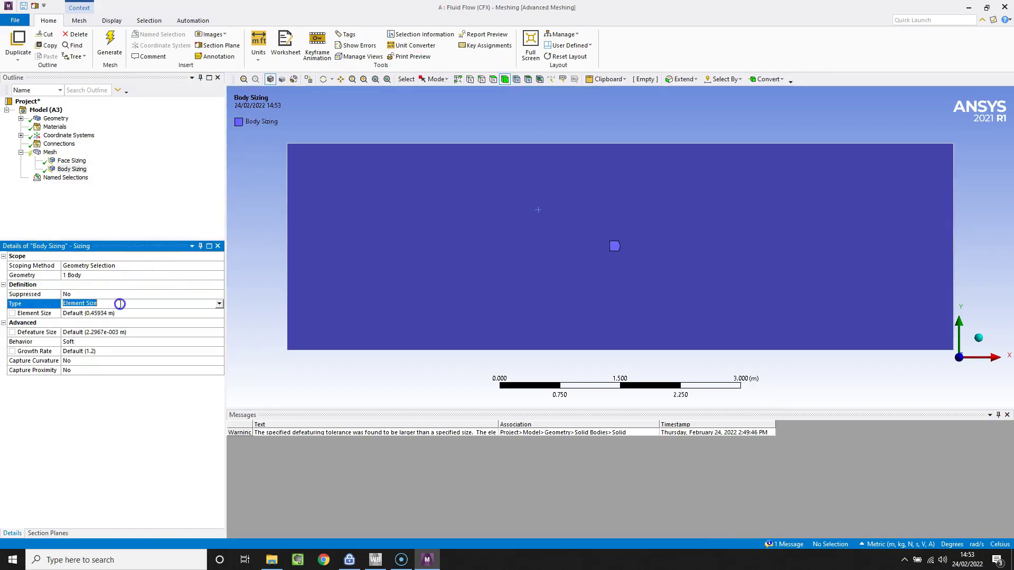
click(219, 304)
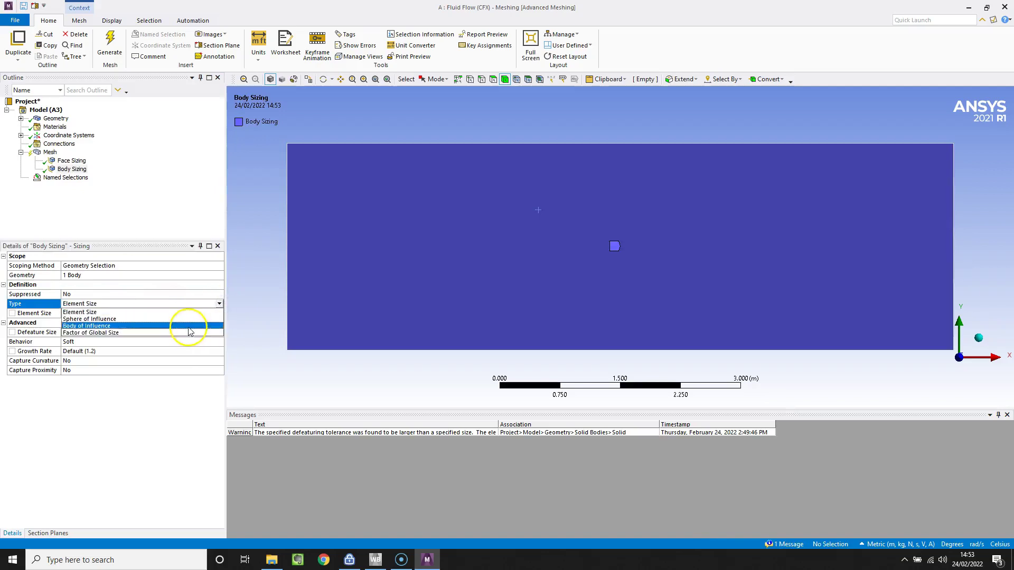
click(189, 326)
click(170, 314)
drag(306, 190, 538, 312)
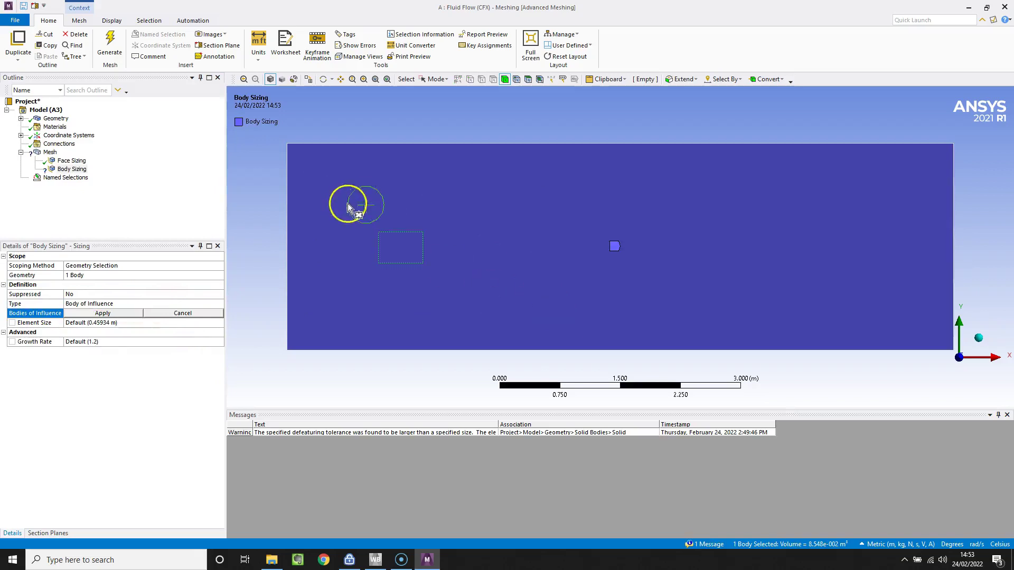
click(102, 314)
click(104, 324)
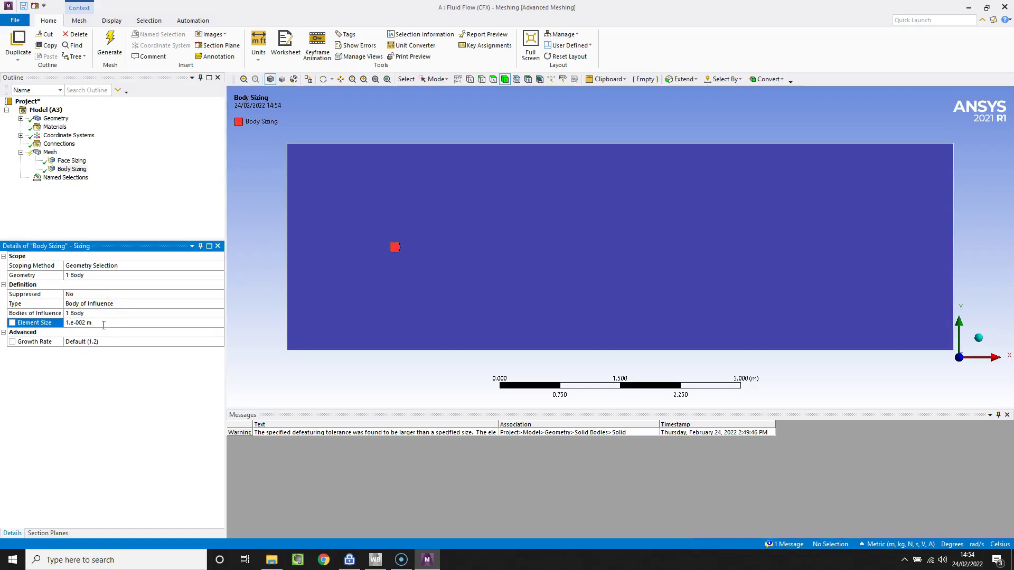
click(63, 159)
Generate the mesh and cut a section plane across it
click(110, 50)
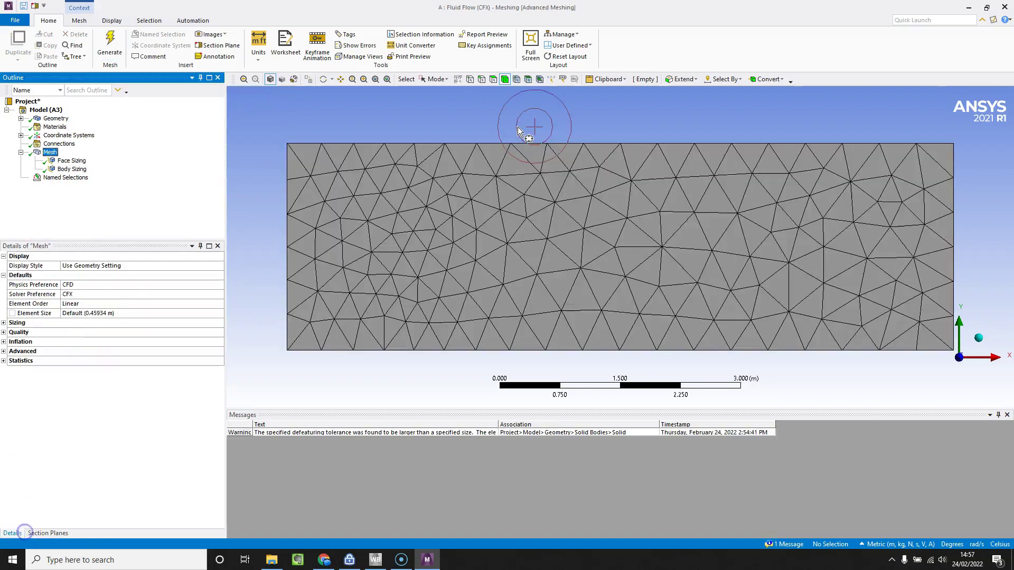
click(224, 48)
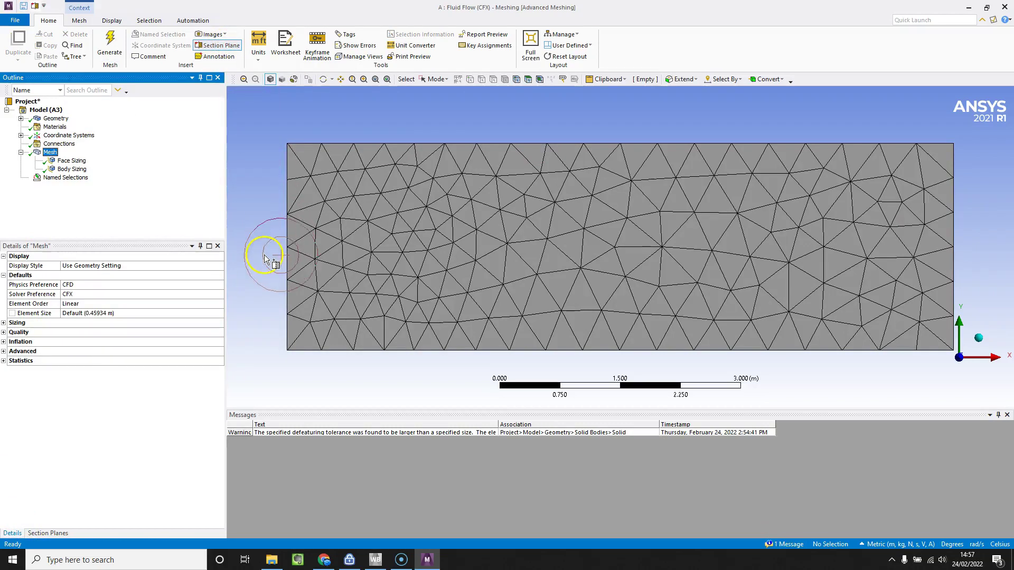
drag(264, 256, 954, 241)
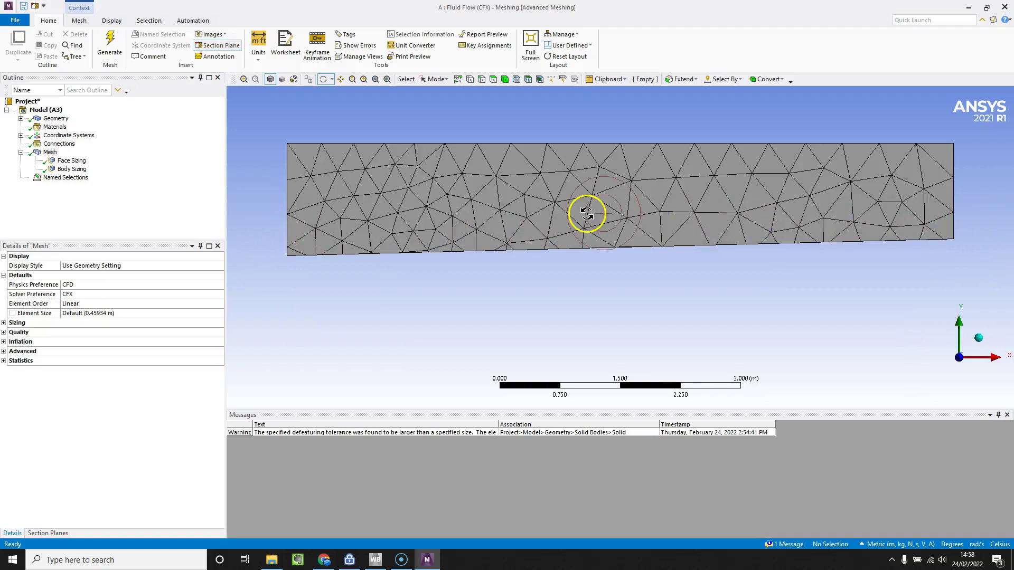
Orbit and zoom into the refined mesh core, then close the meshing window
mouse_move(587, 215)
middle_down()
mouse_move(600, 143)
mouse_move(577, 125)
middle_up()
drag(373, 344, 374, 327)
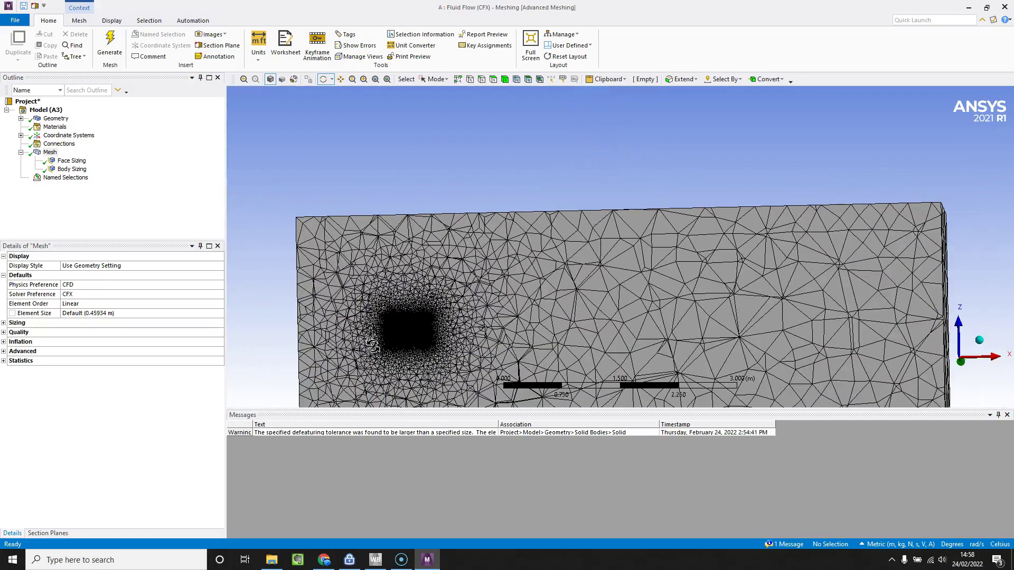
right_drag(441, 341, 441, 340)
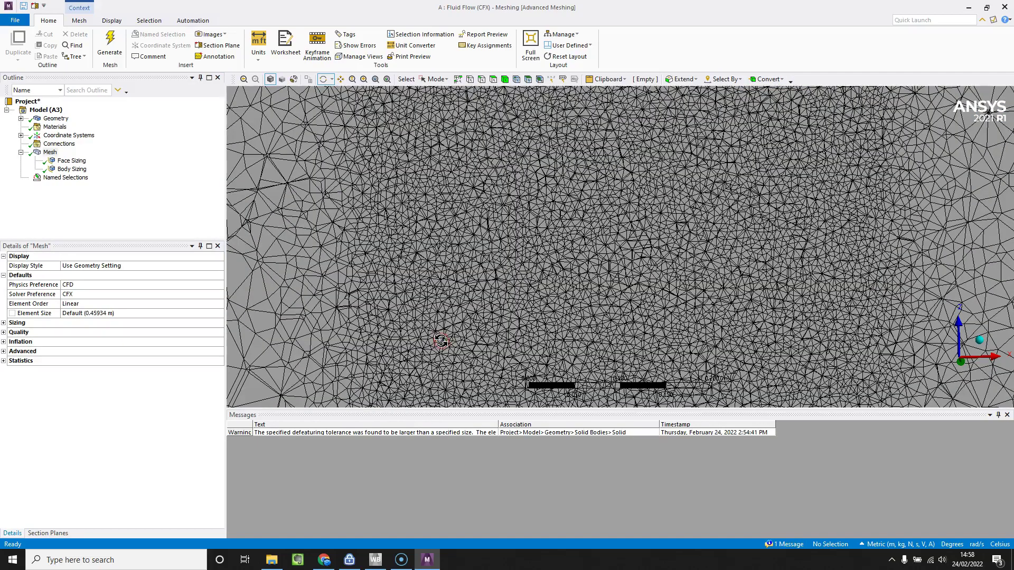
middle_drag(657, 276, 660, 277)
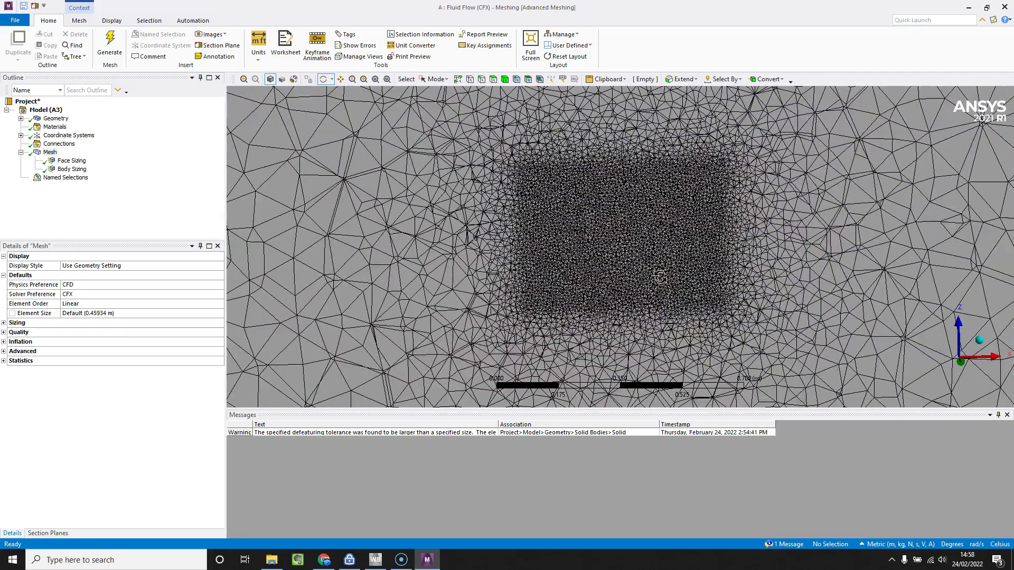
scroll(652, 224, down, 1)
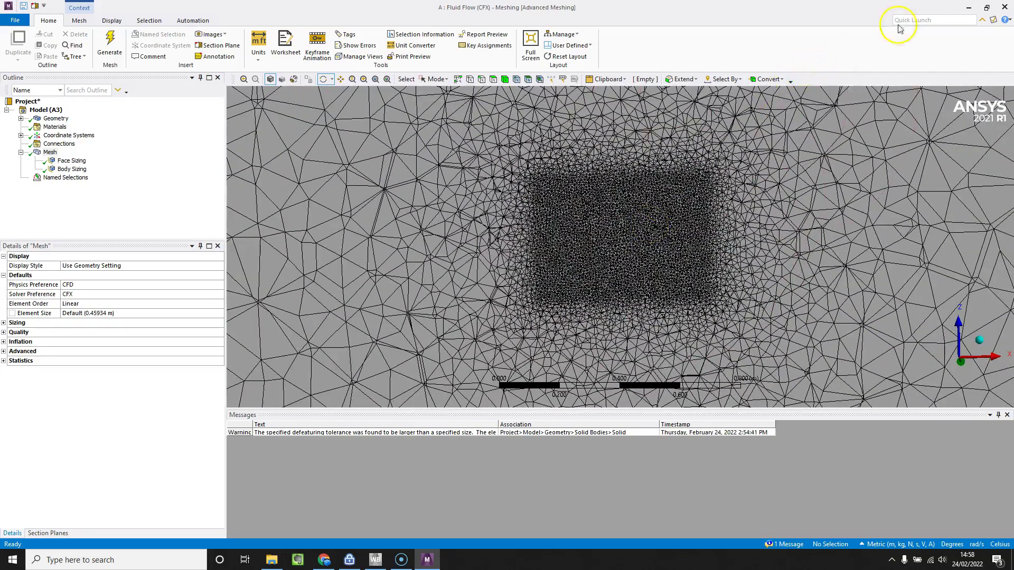
click(1005, 8)
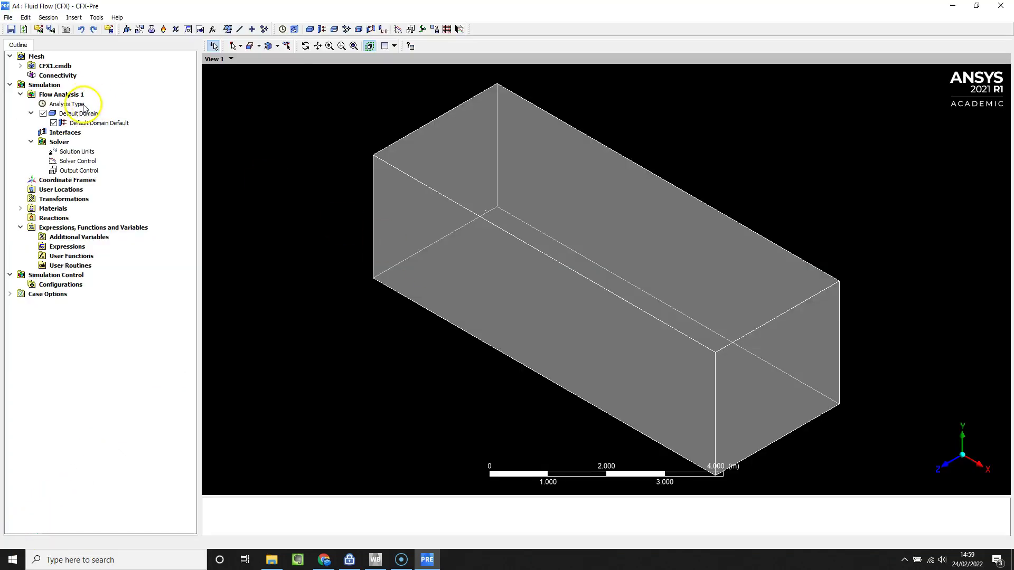
Create a boundary named Walls located on the outer side faces of the box
click(321, 32)
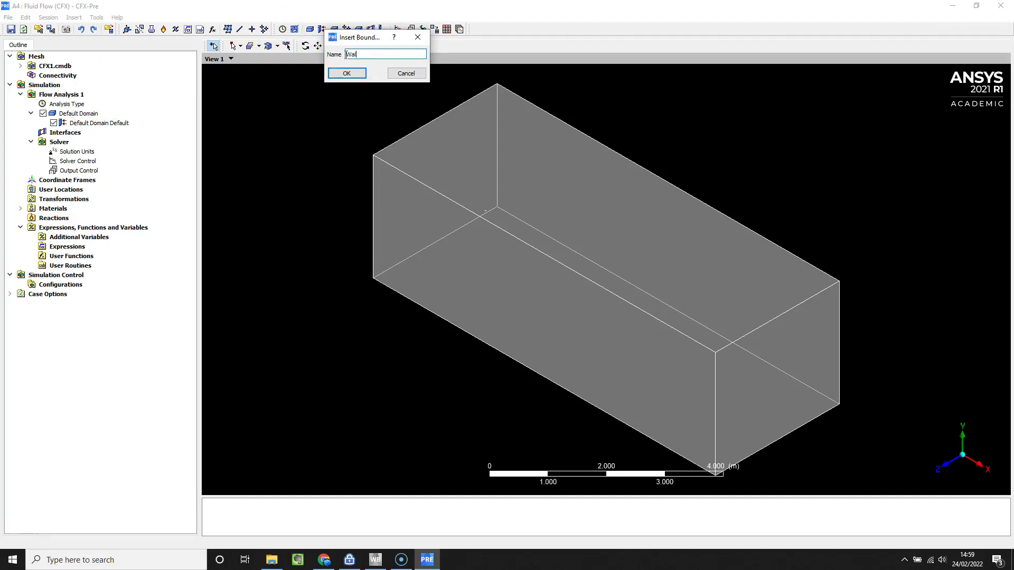
text(Walls)
click(354, 74)
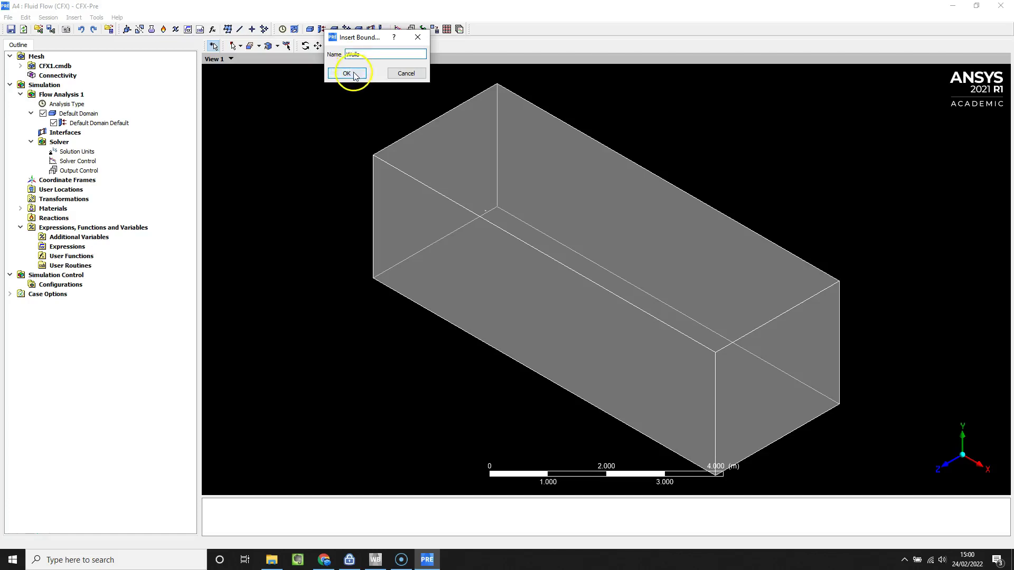
click(129, 96)
click(505, 239)
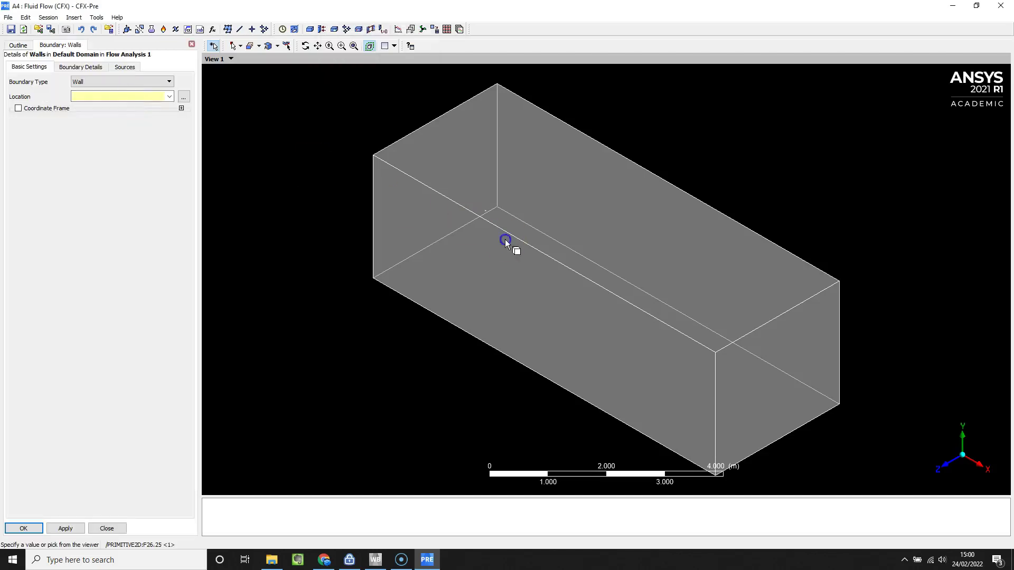
ctrl+click(553, 217)
scroll(528, 222, up, 3)
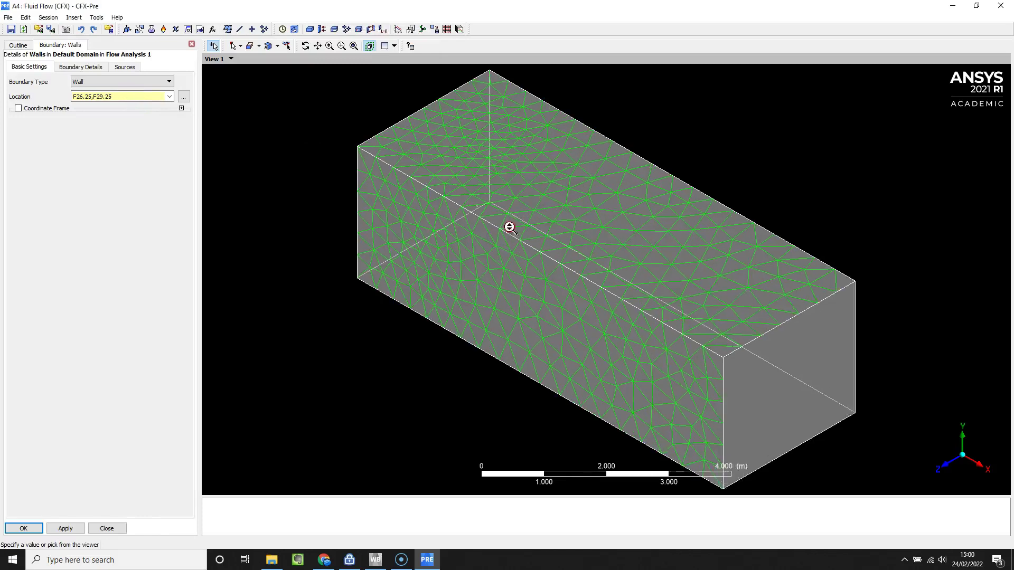
click(305, 46)
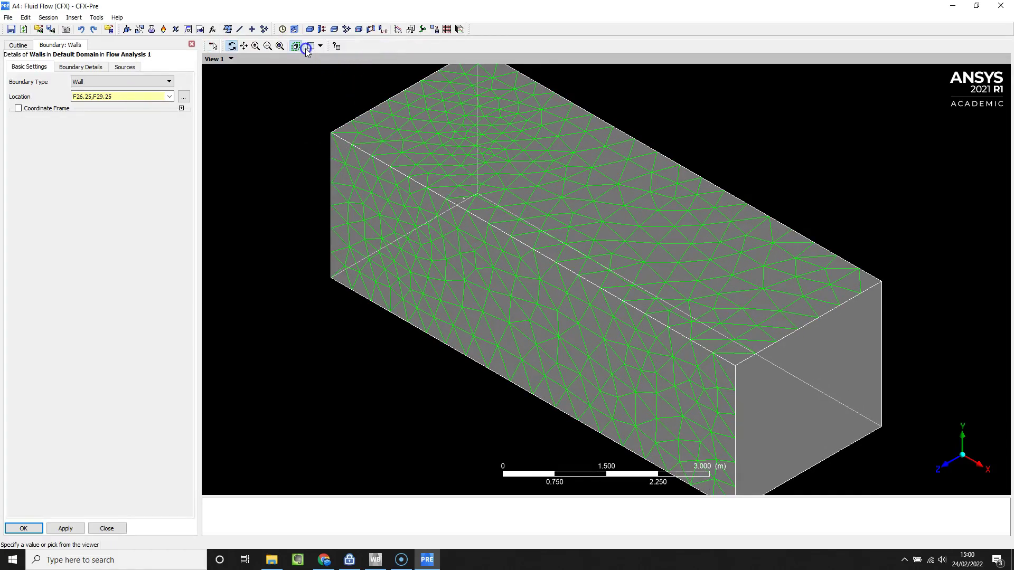
drag(715, 213, 512, 235)
click(141, 97)
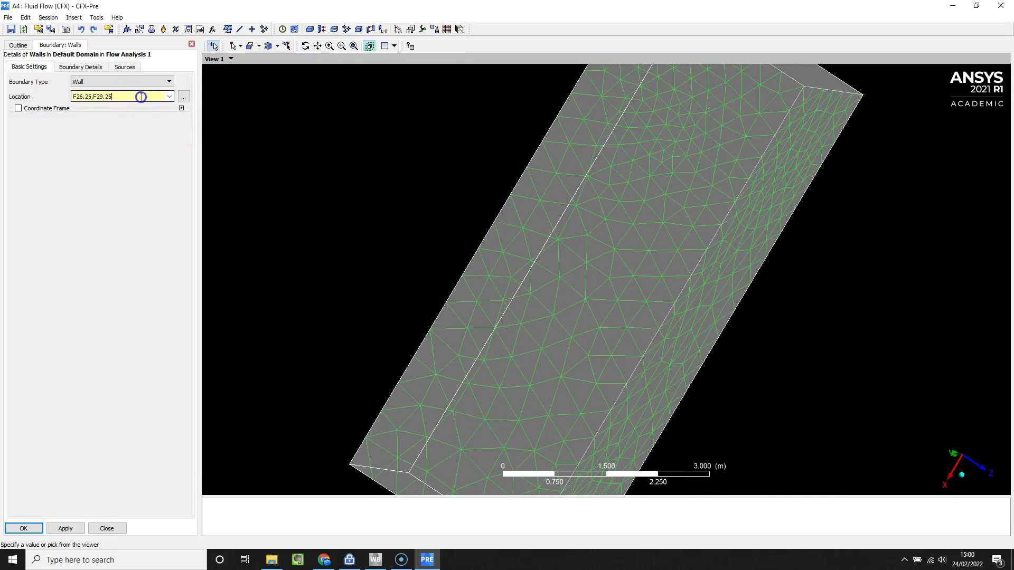
ctrl+click(523, 218)
ctrl+click(586, 233)
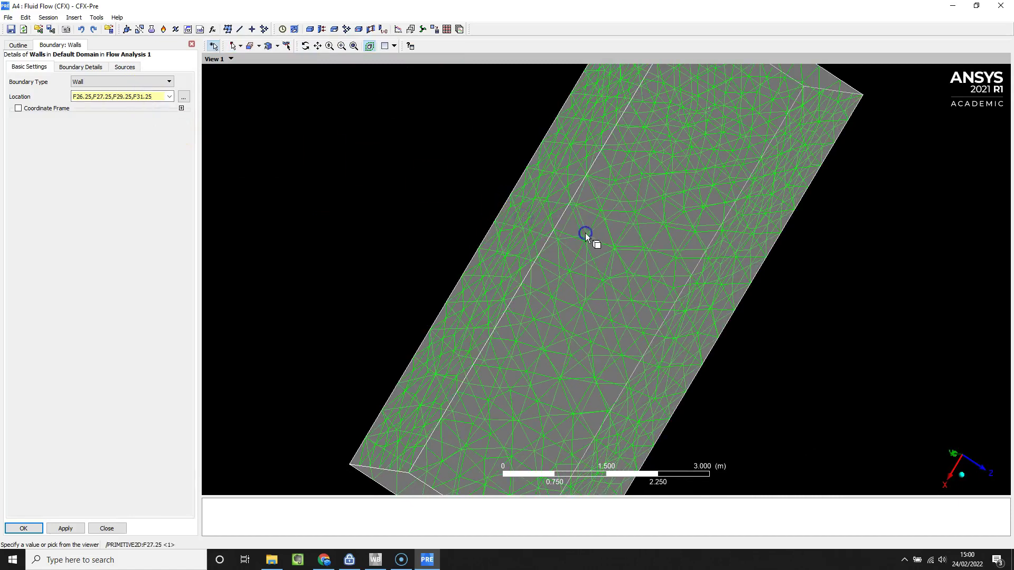
Set the Walls boundary to Free Slip Wall and close its settings
click(93, 67)
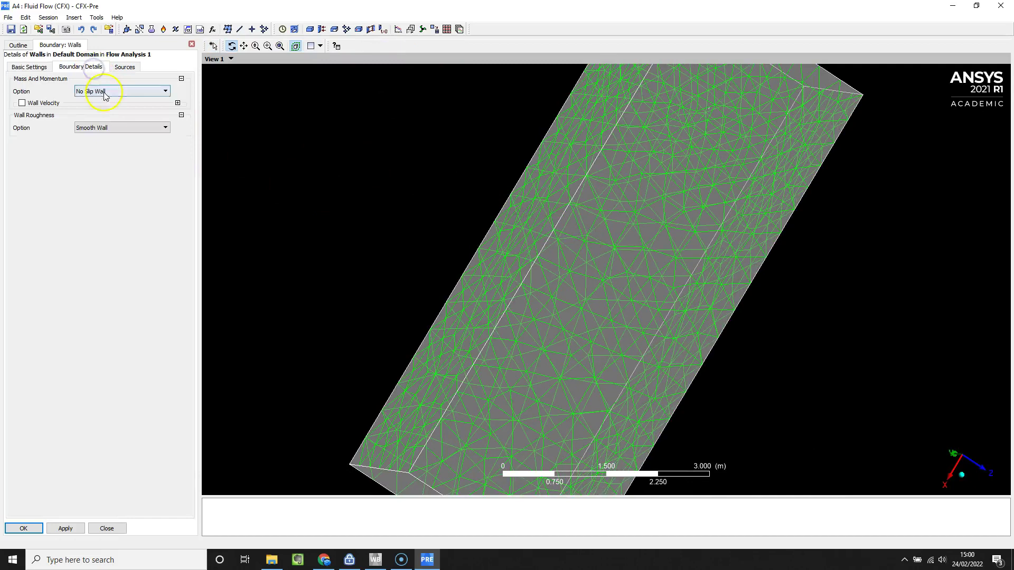
click(103, 91)
click(108, 110)
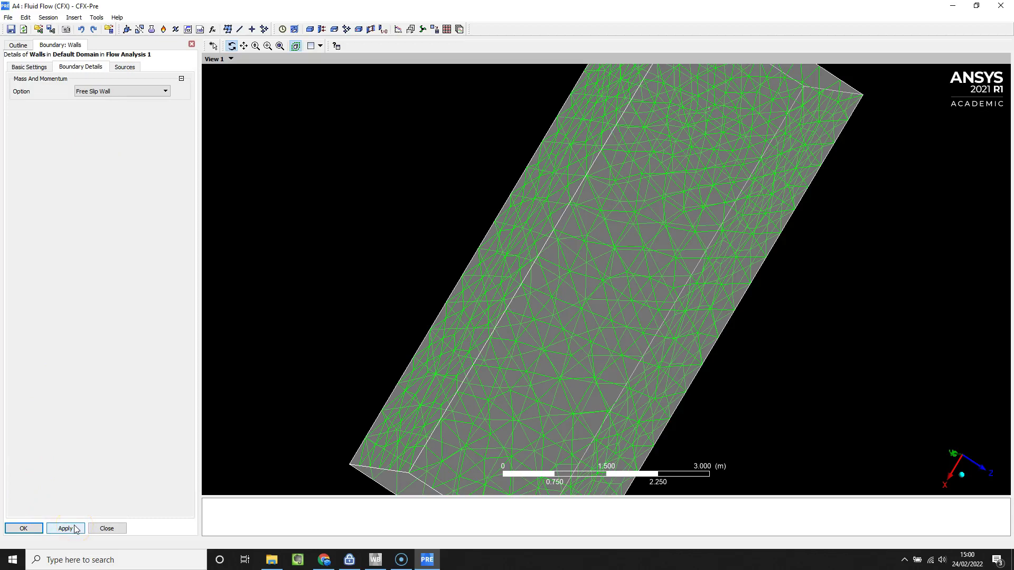
middle_click(371, 318)
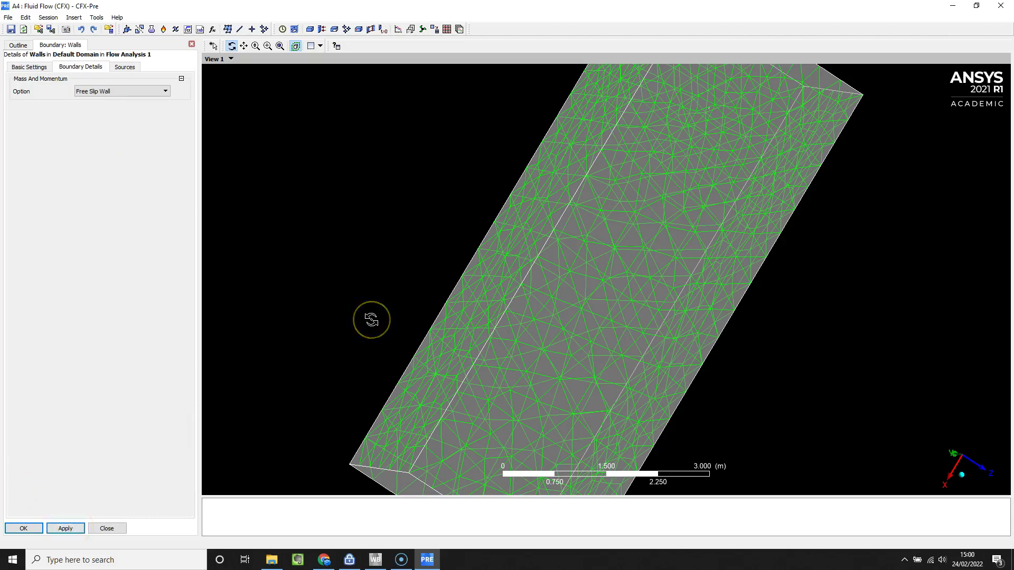
middle_drag(371, 321, 317, 407)
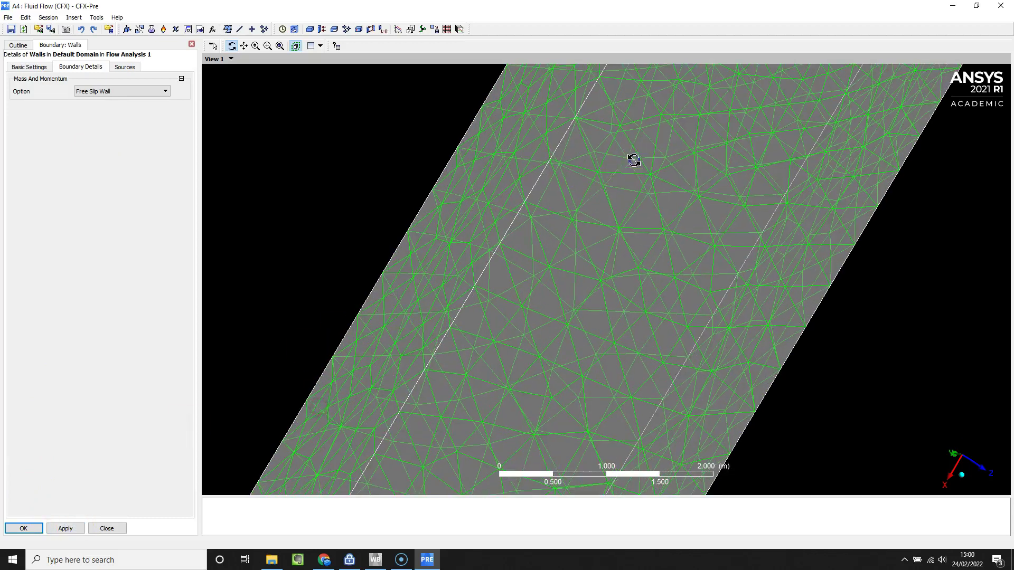
drag(634, 158, 513, 283)
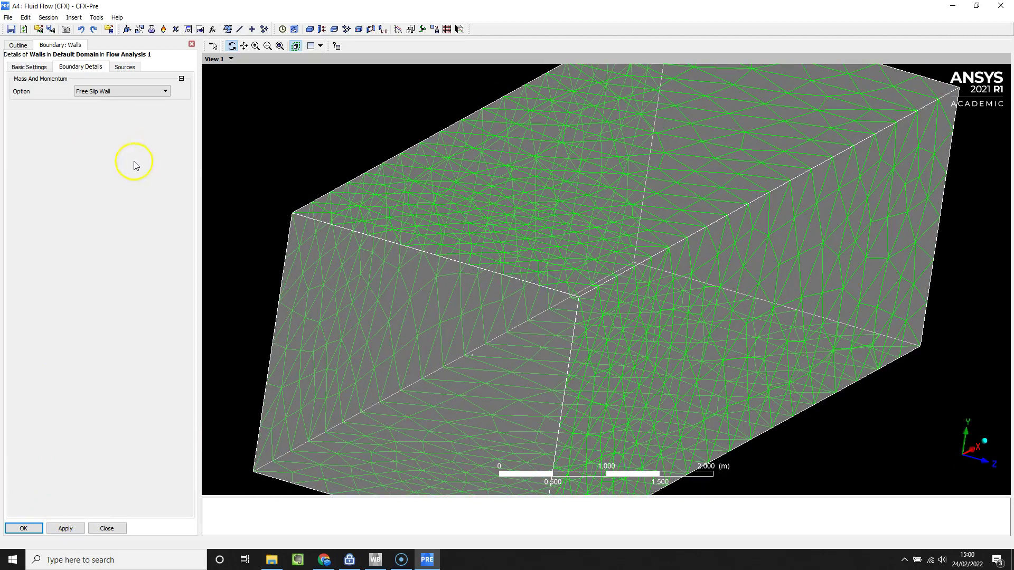
click(108, 528)
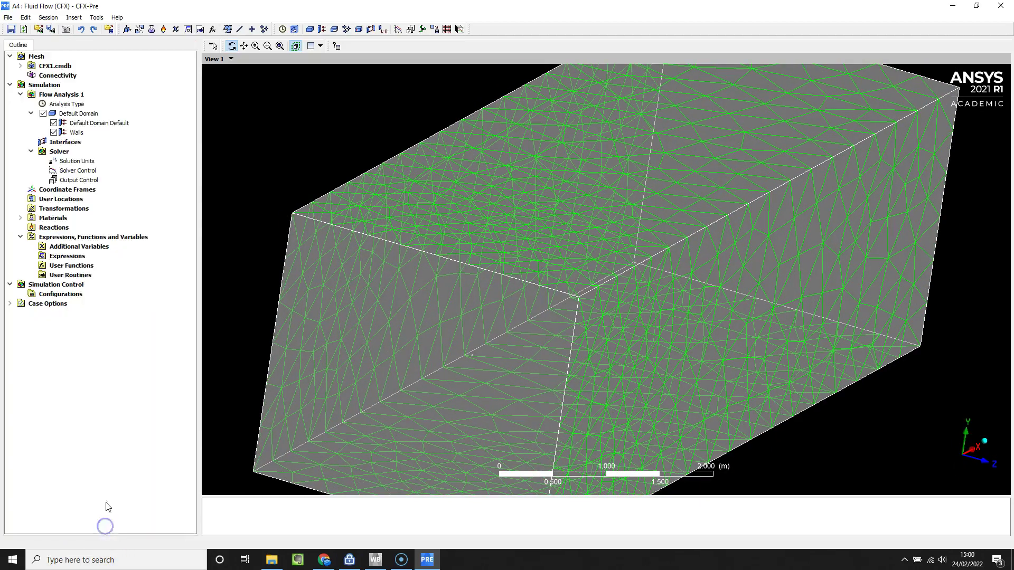
Create an Inlet boundary on the near end face of the box
click(321, 28)
text(Inlet)
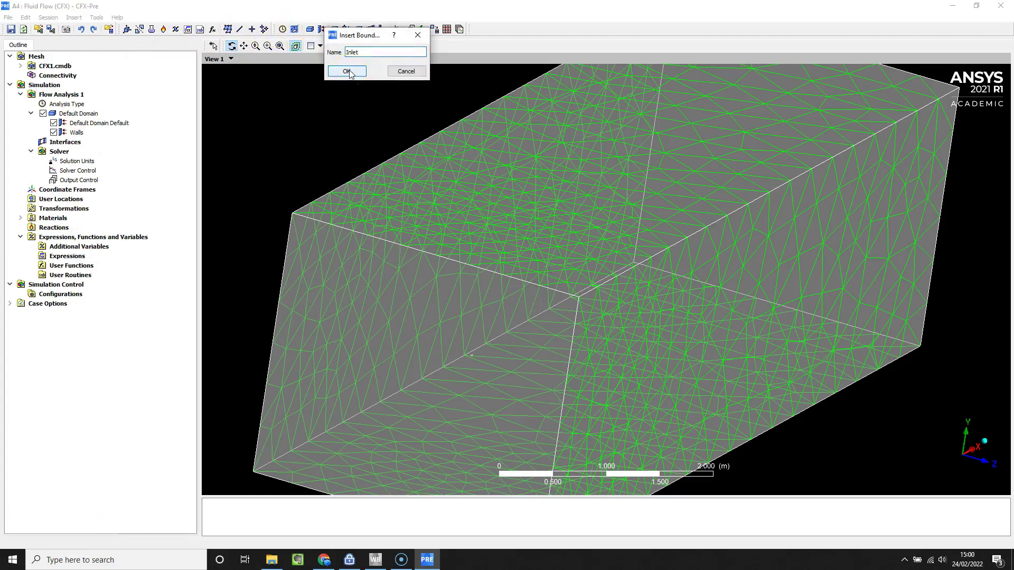
click(347, 72)
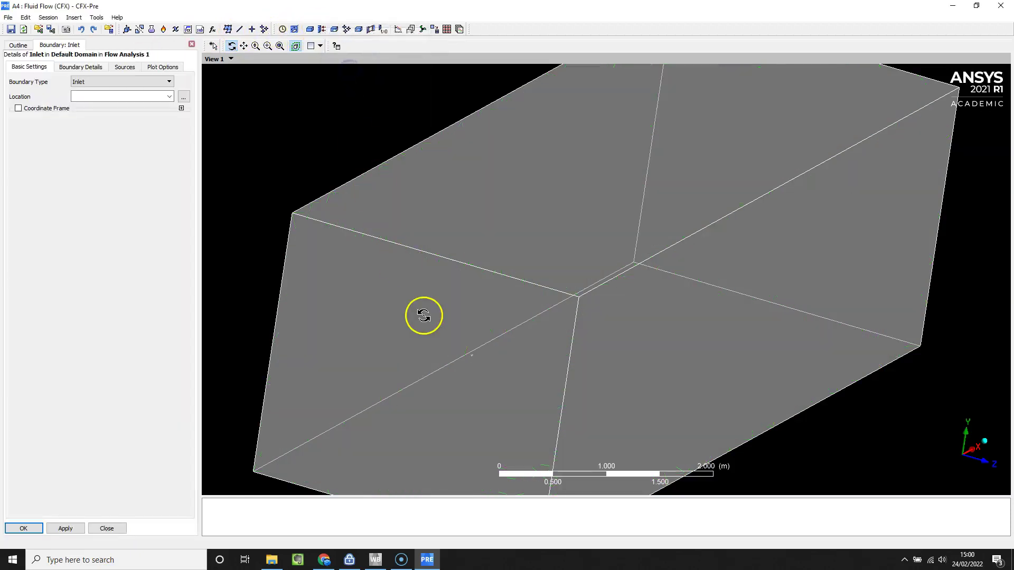
click(105, 96)
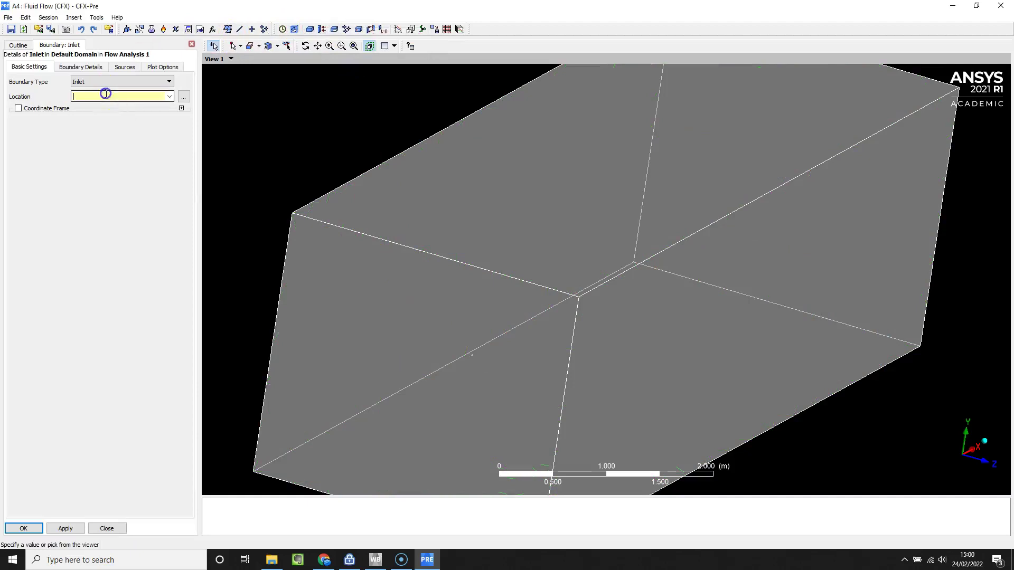
click(353, 302)
Give the Inlet a subsonic 500 m/s normal speed and Low (Intensity = 1%) turbulence, then close it
click(79, 67)
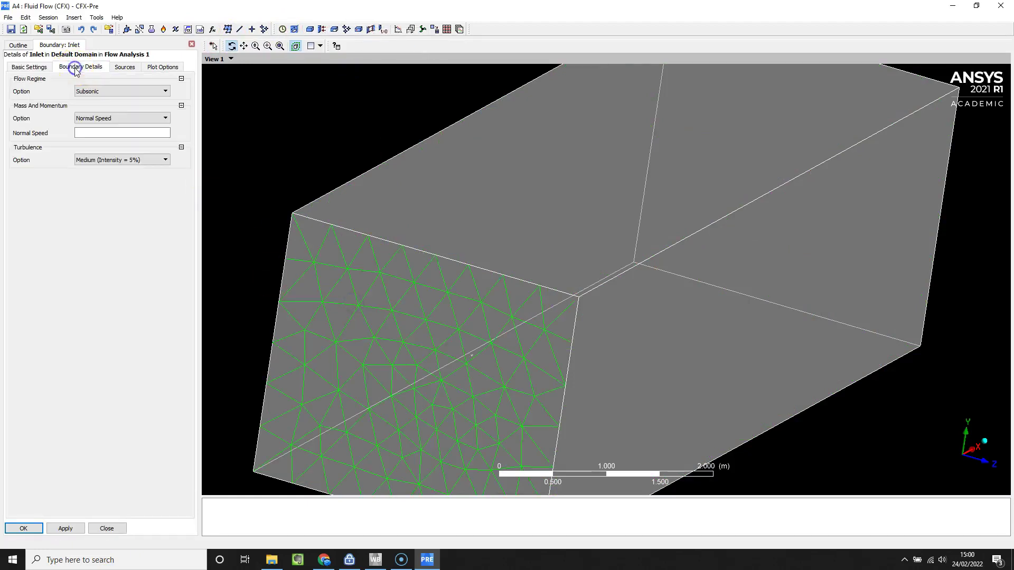
click(94, 94)
click(91, 100)
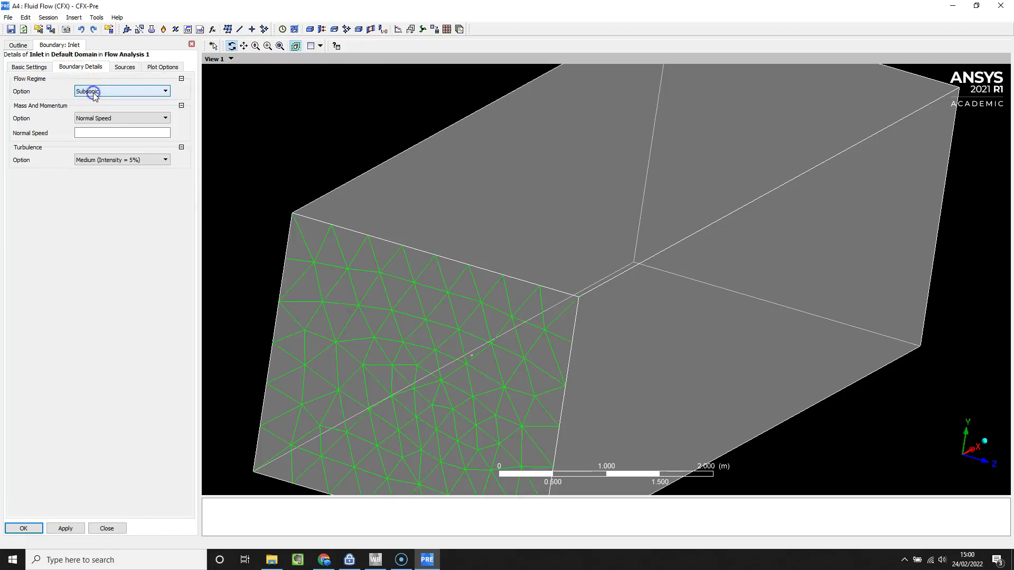
click(102, 134)
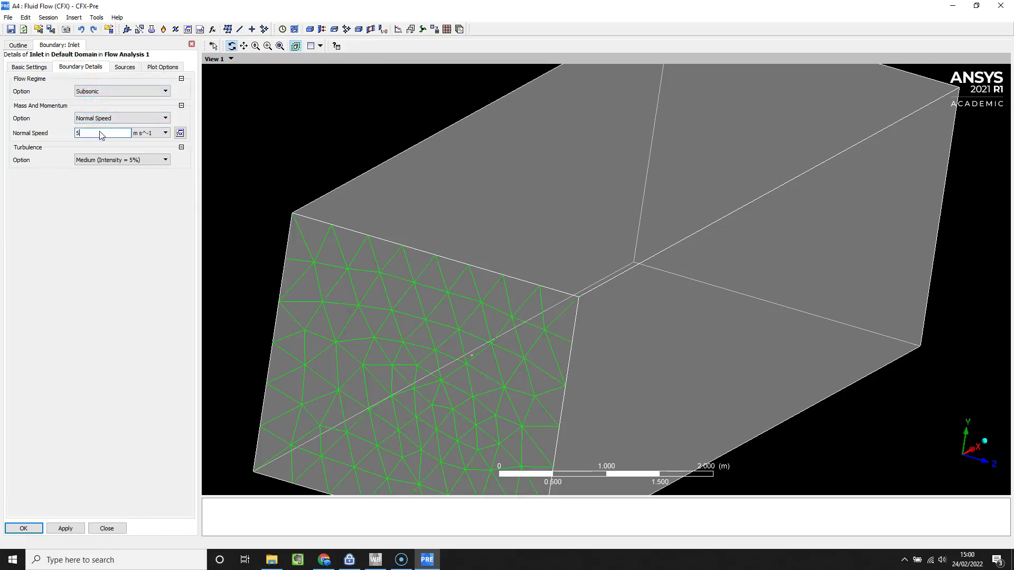
click(118, 159)
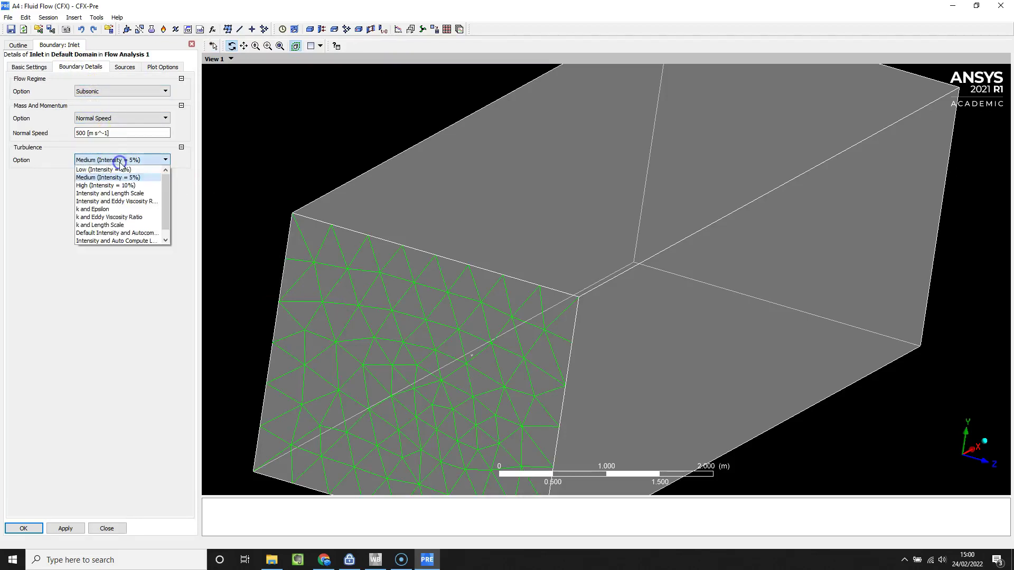
click(123, 170)
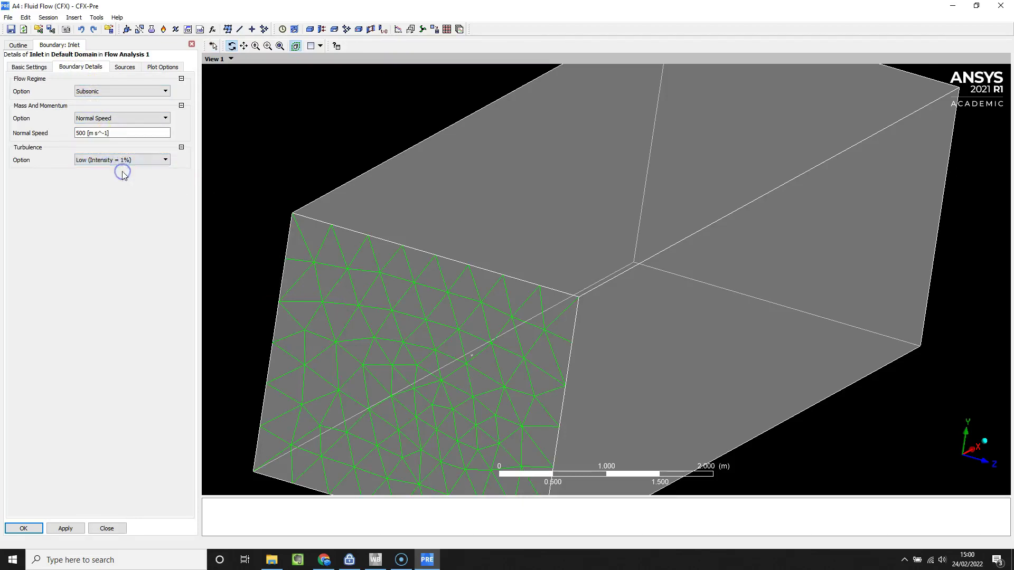
click(80, 528)
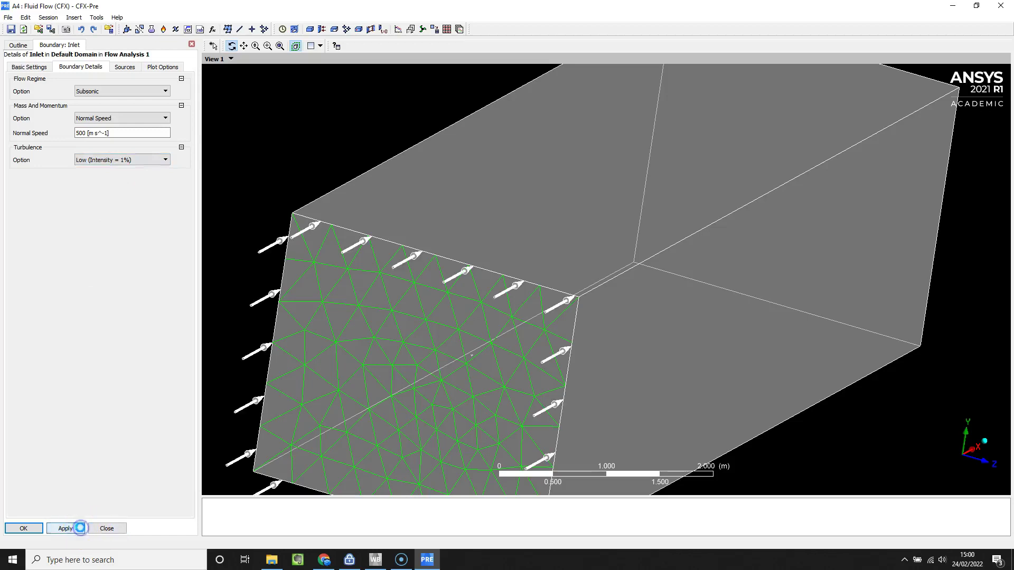
click(107, 529)
drag(306, 307, 310, 280)
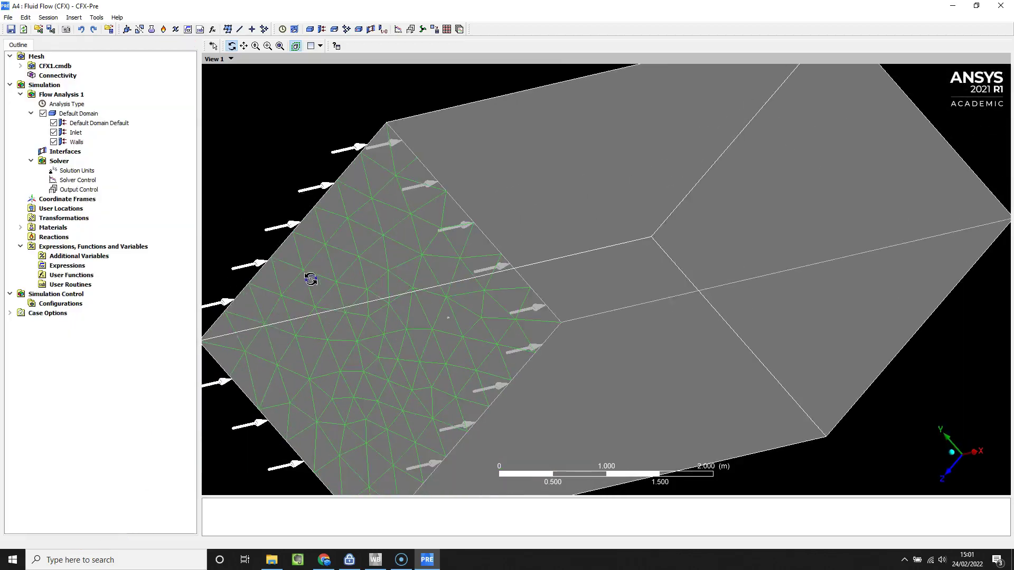
Add an Outlet boundary on the far face F28.25 with 0 Pa relative pressure
right_click(86, 114)
mouse_move(122, 156)
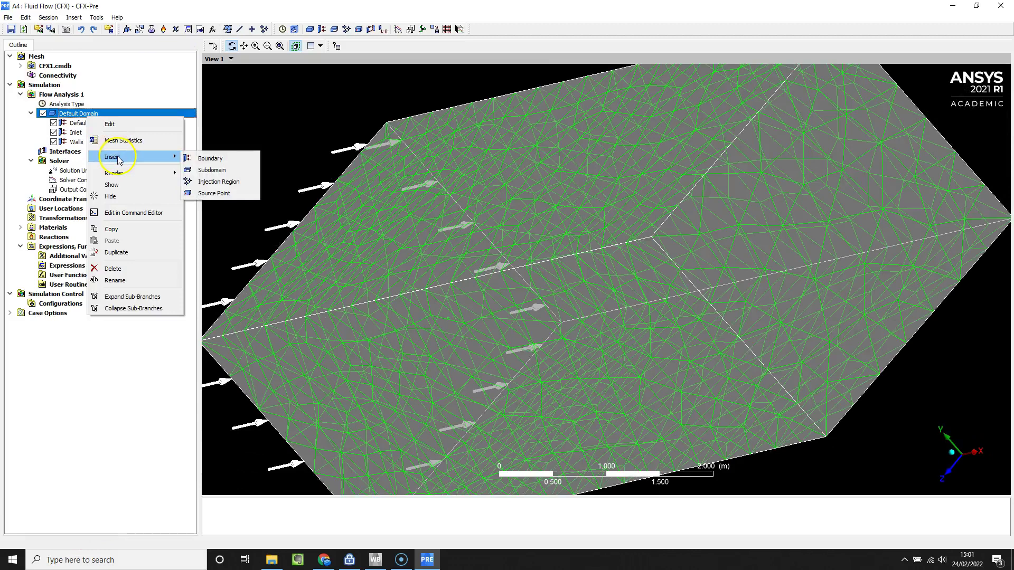
click(195, 158)
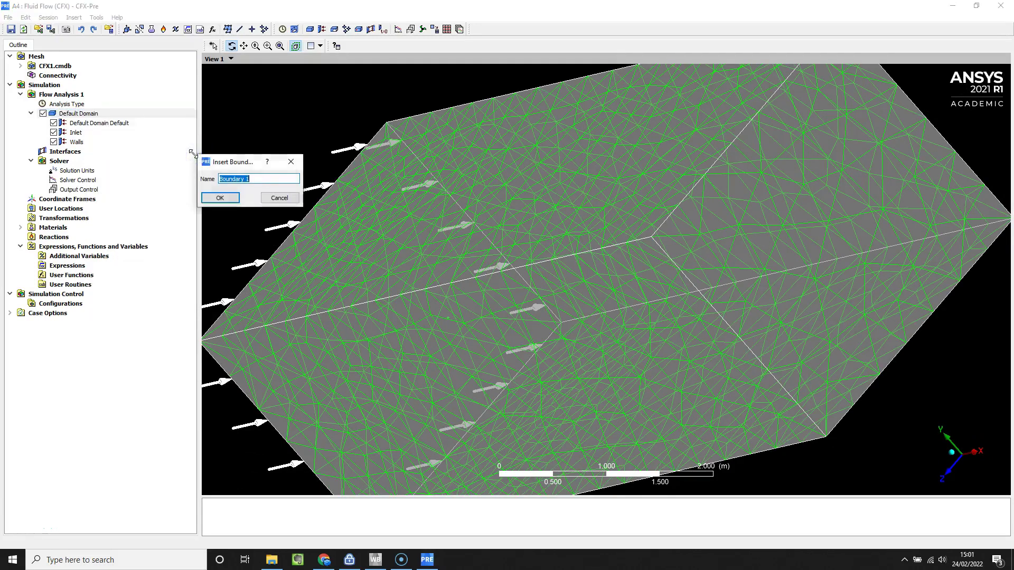
text(Outlet)
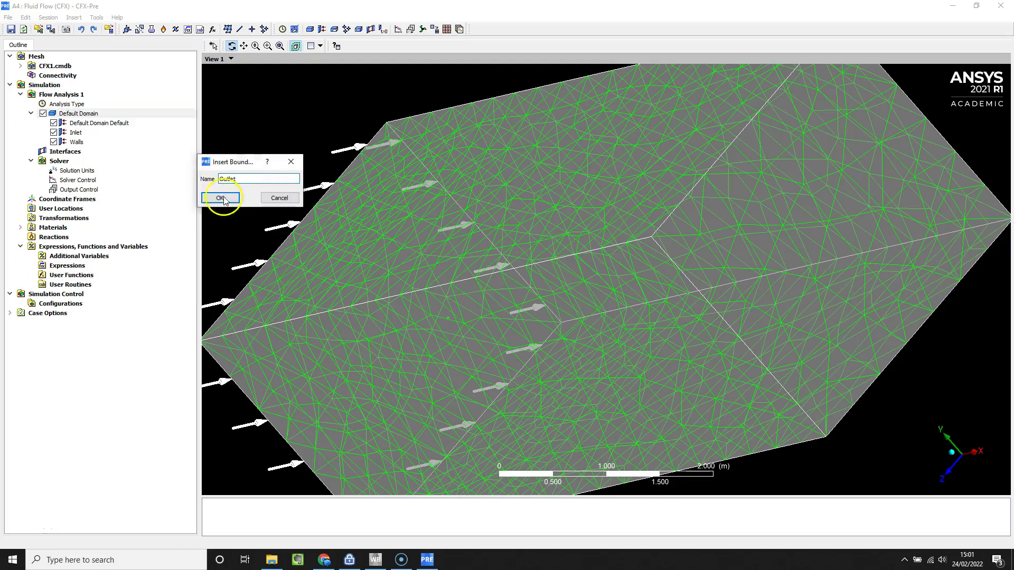
click(220, 198)
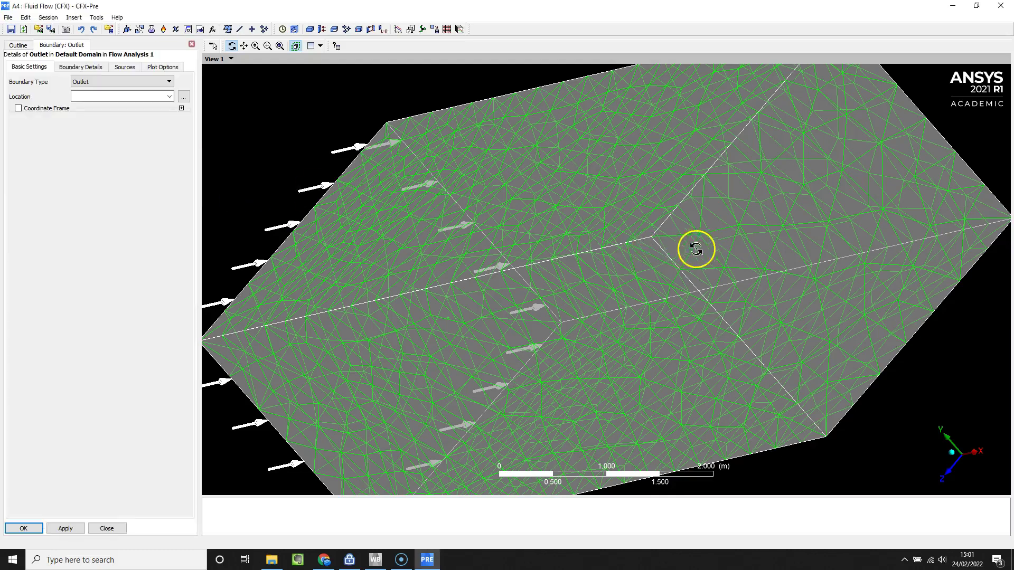
click(91, 96)
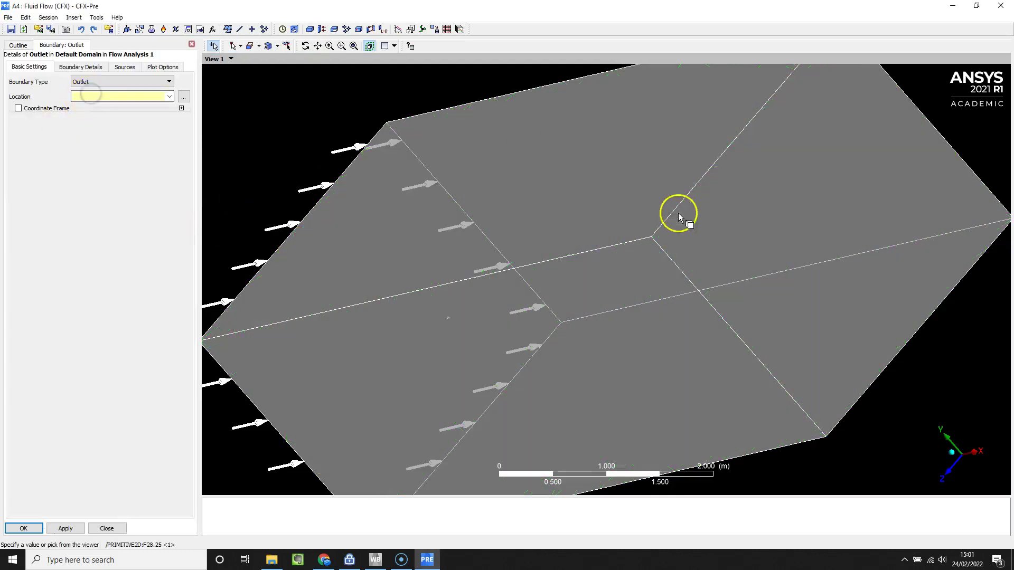
click(772, 226)
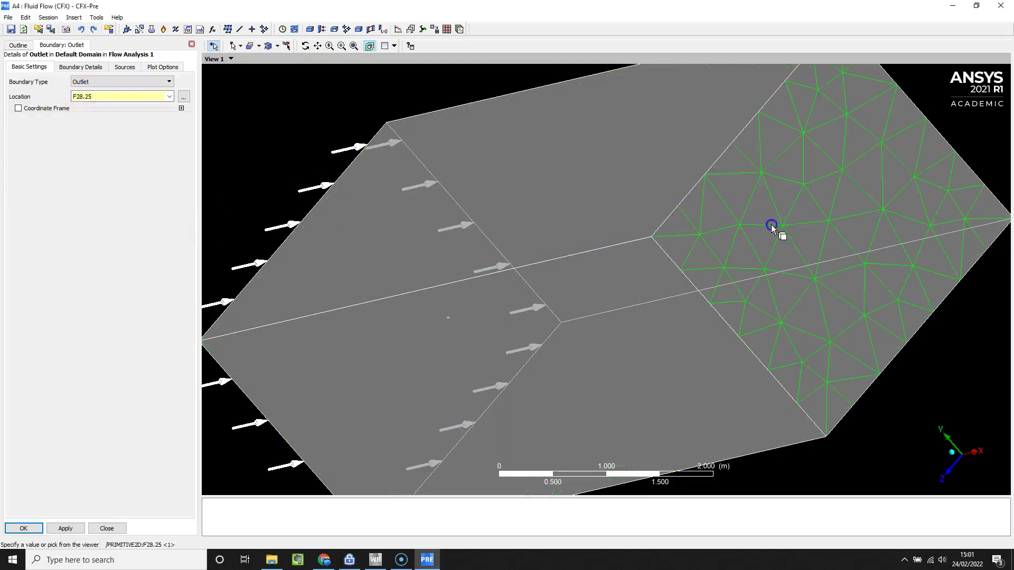
click(74, 67)
click(108, 134)
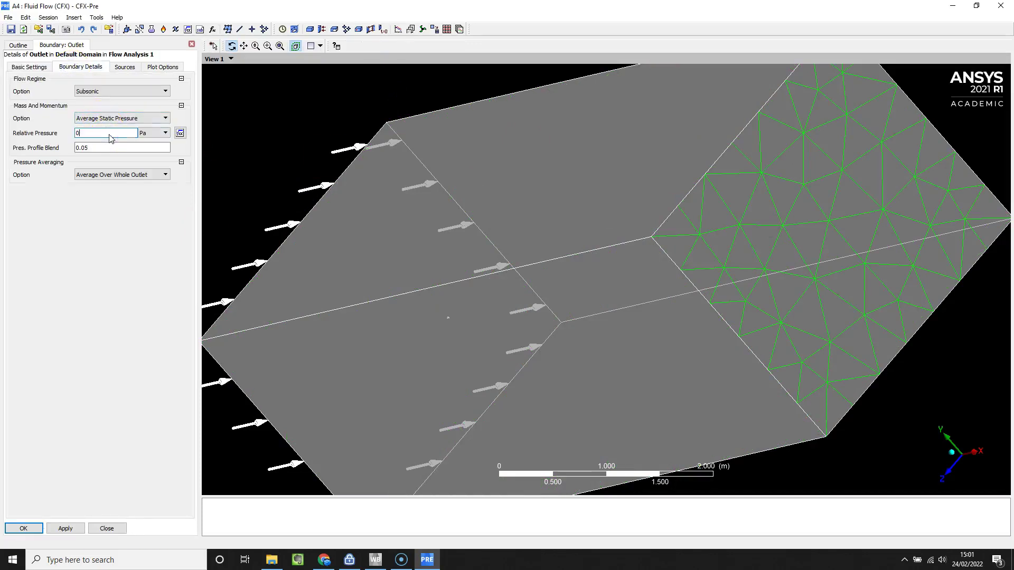
click(58, 529)
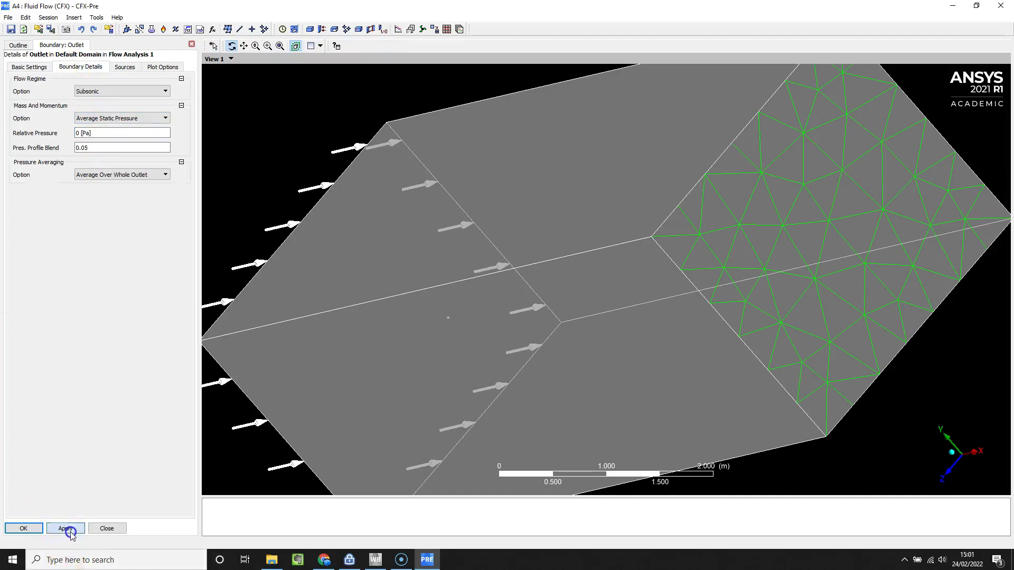
click(38, 530)
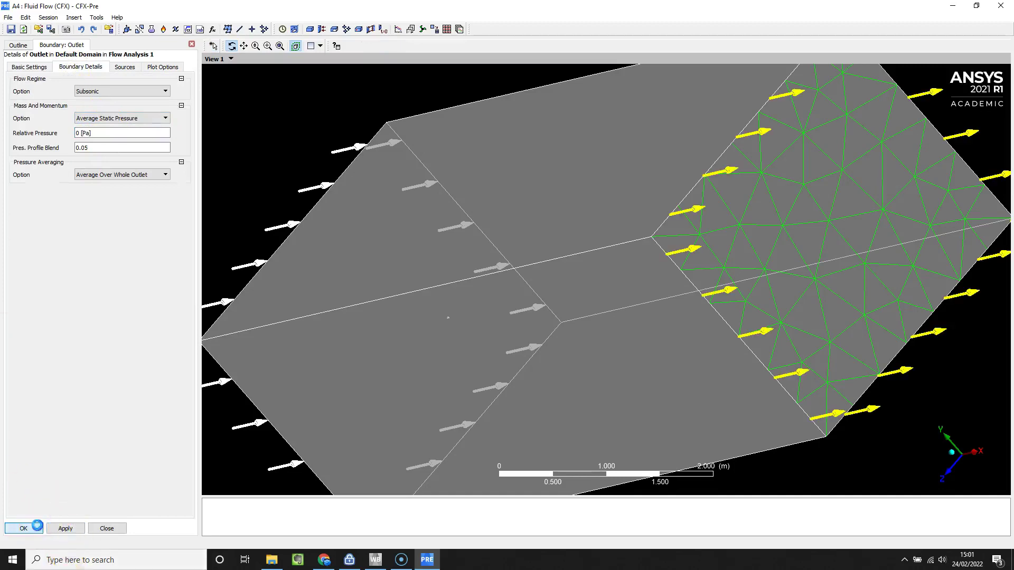
Rename the Default Domain Default boundary to Bullet
click(82, 123)
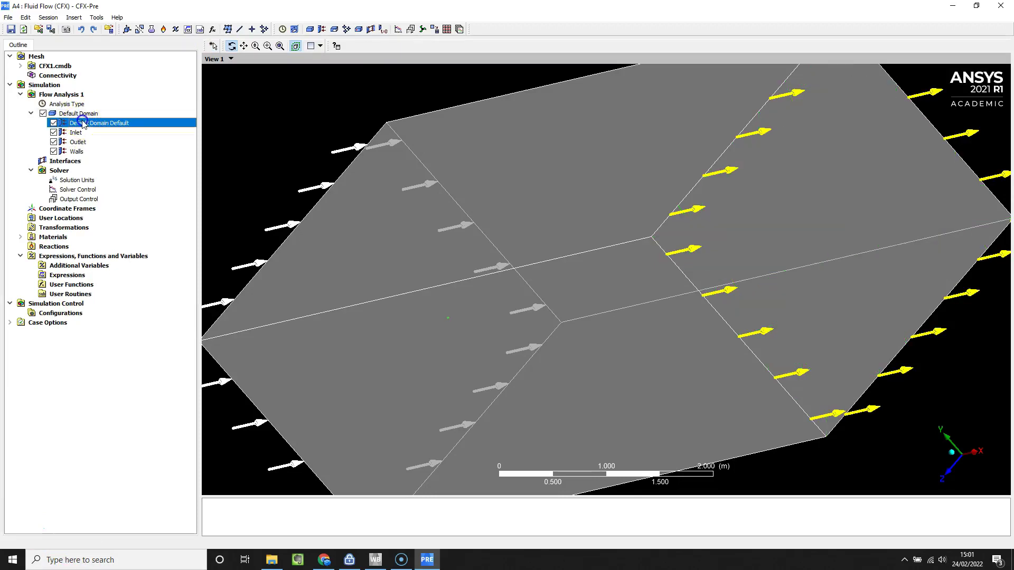
right_click(83, 124)
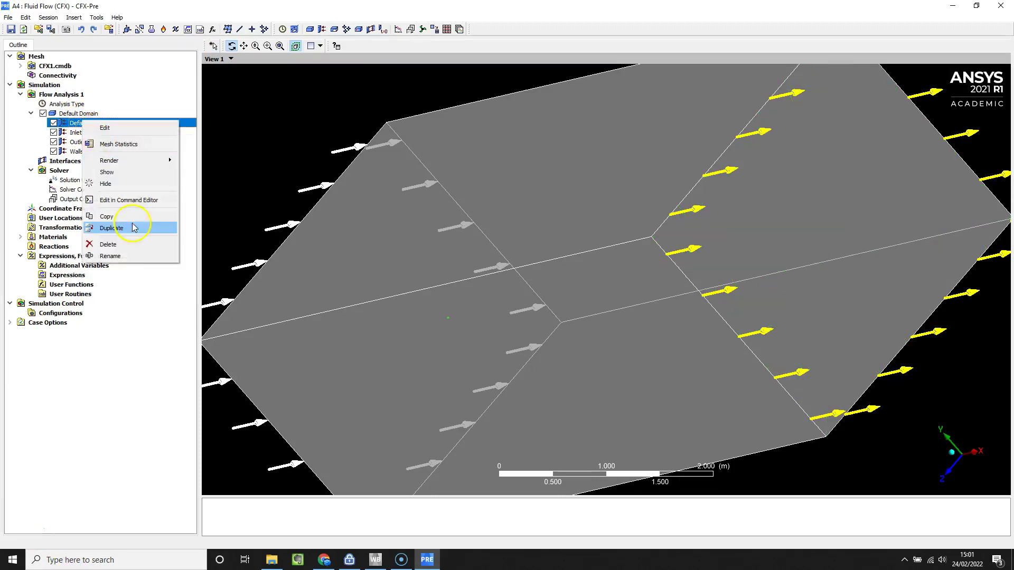
click(143, 256)
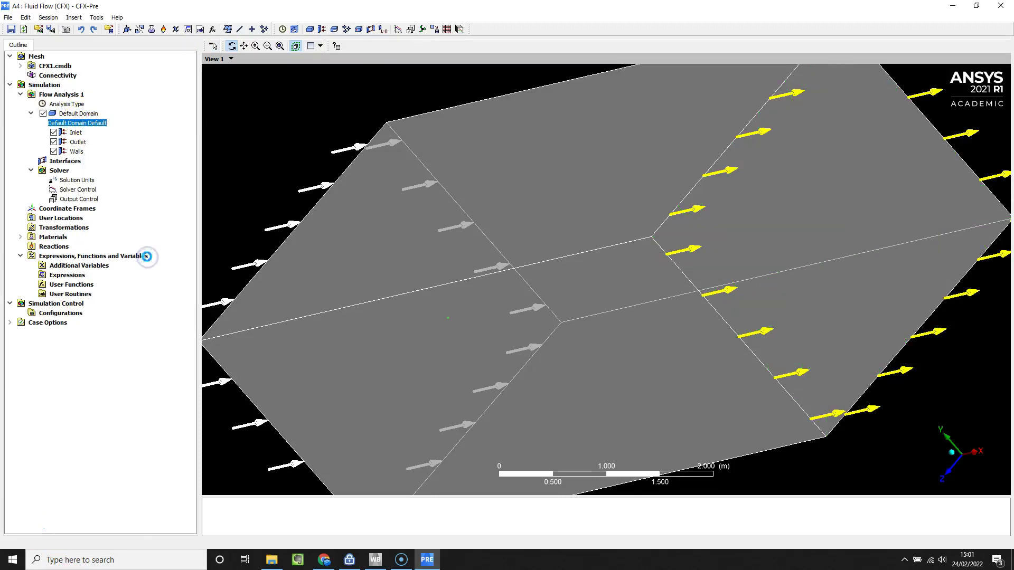
text(Bullet)
key(Return)
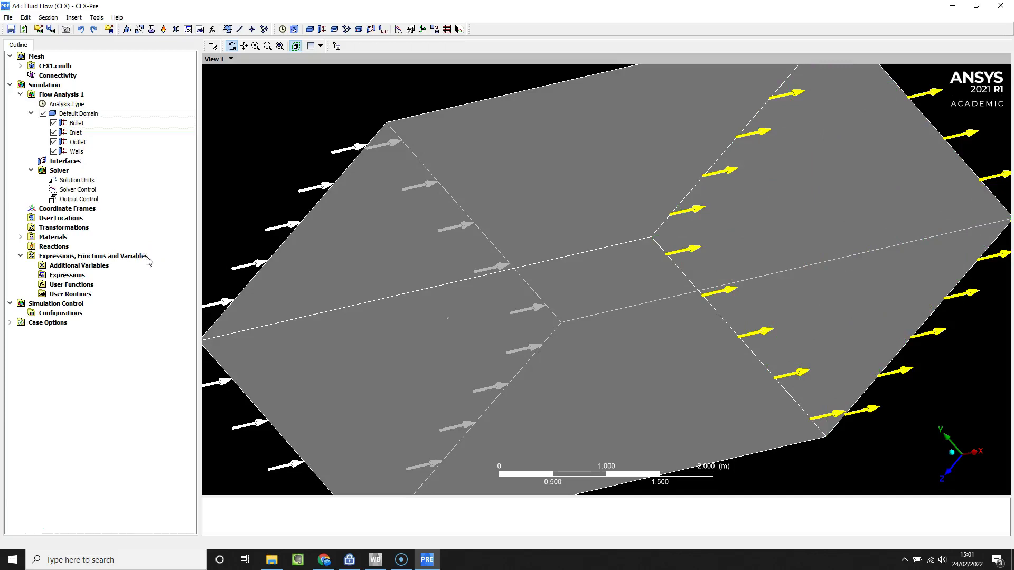
Set Default Domain heat transfer to Total Energy with High Speed (compressible) Wall Heat Transfer, and apply
double_click(83, 114)
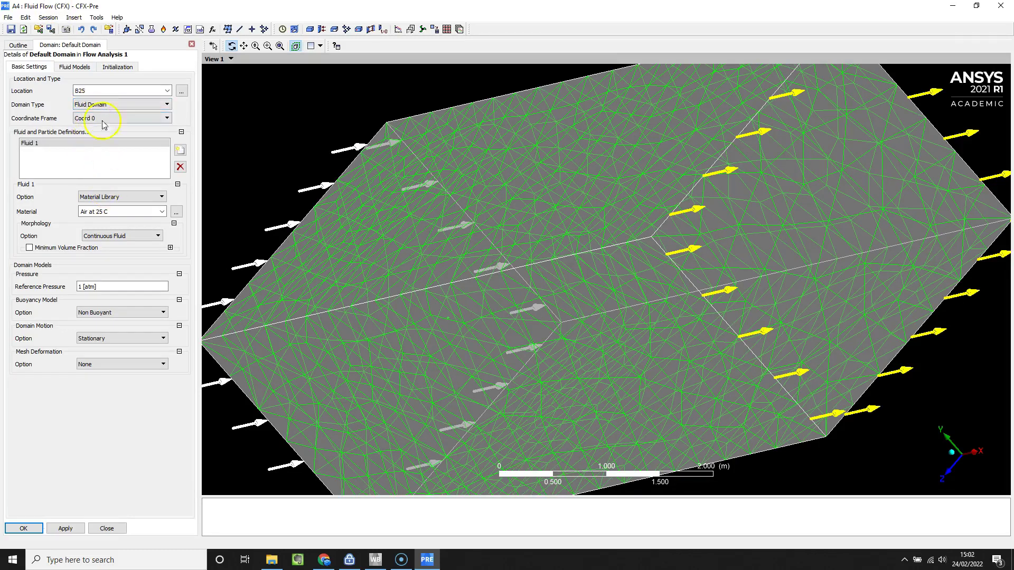
click(76, 66)
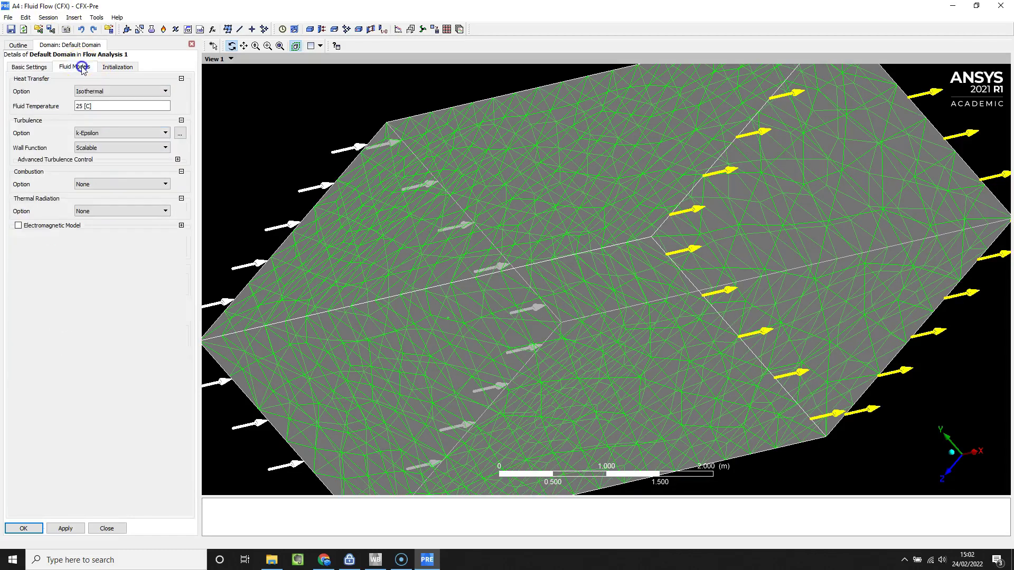
click(98, 92)
click(105, 127)
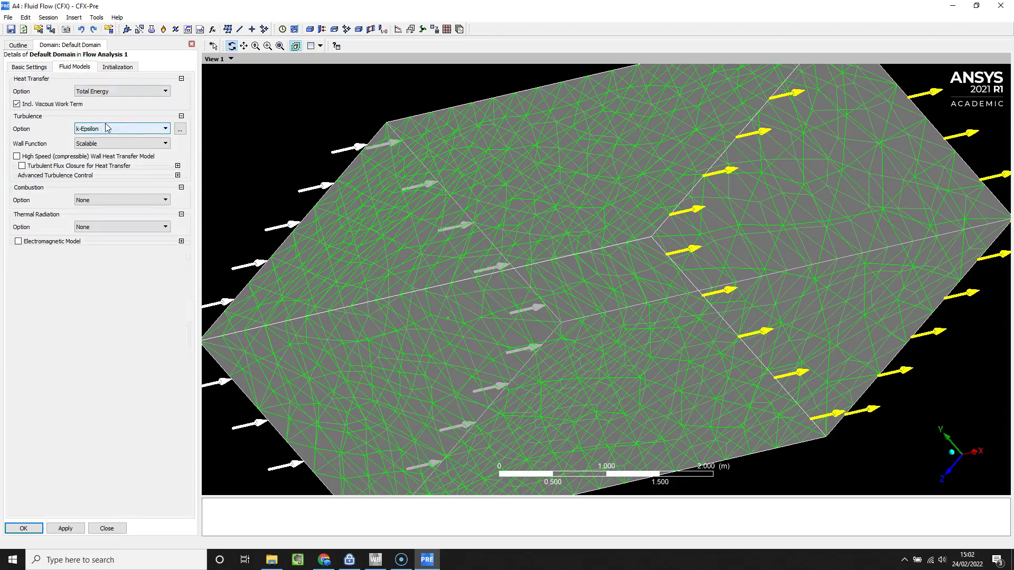
click(18, 157)
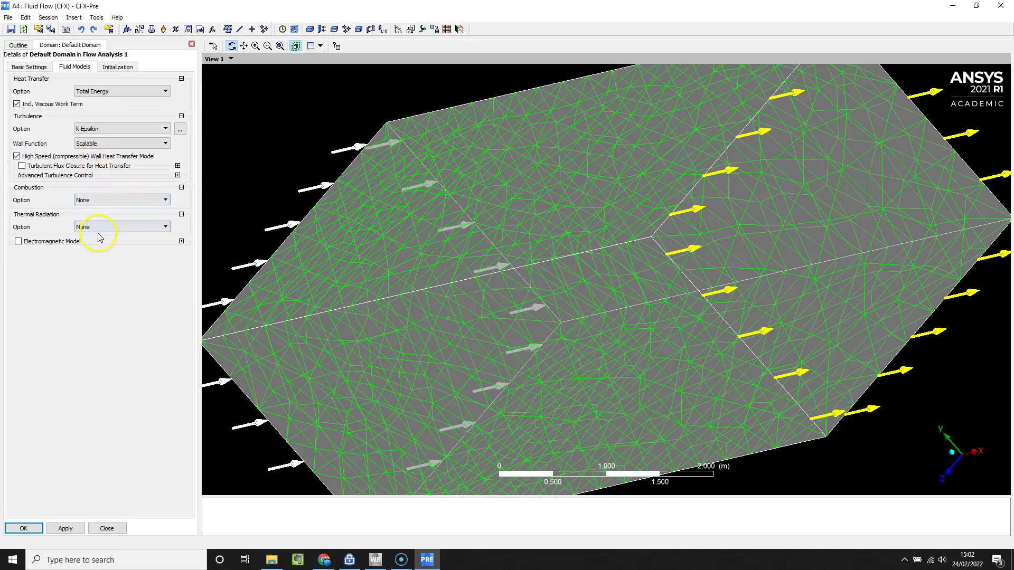
click(121, 70)
click(30, 67)
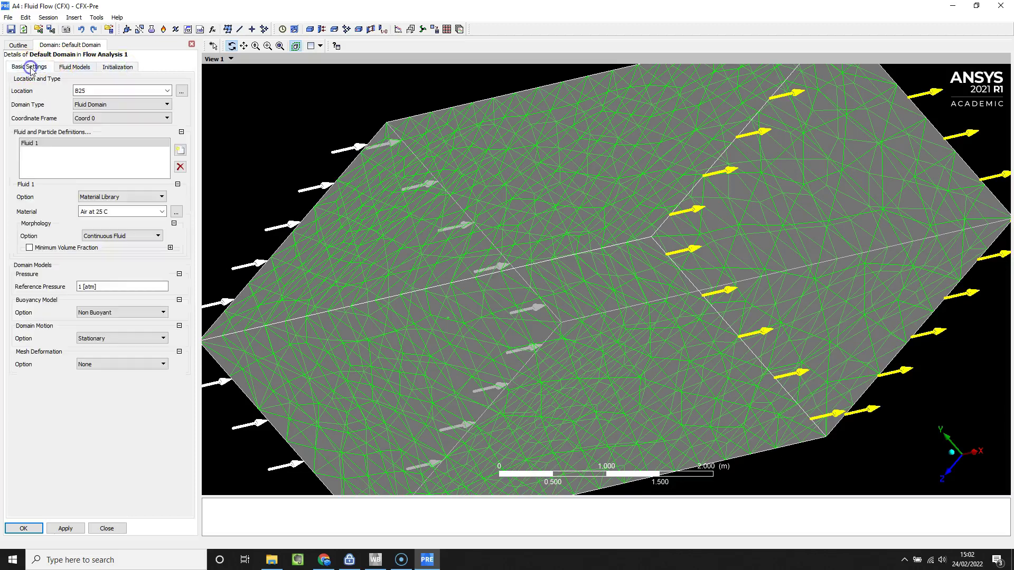
click(73, 528)
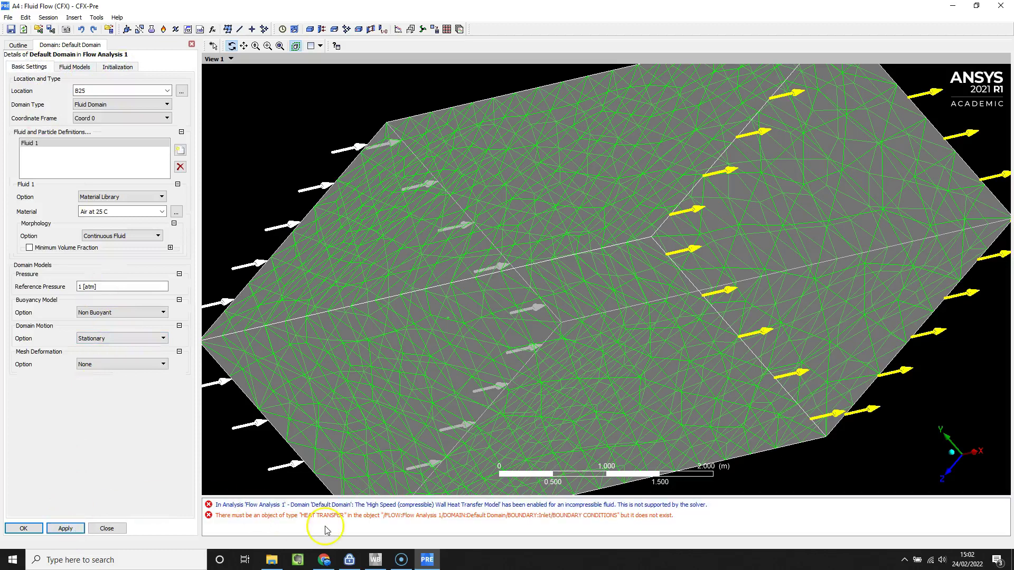
Give the Inlet a Static Temperature of 25 [C] for heat transfer
double_click(354, 519)
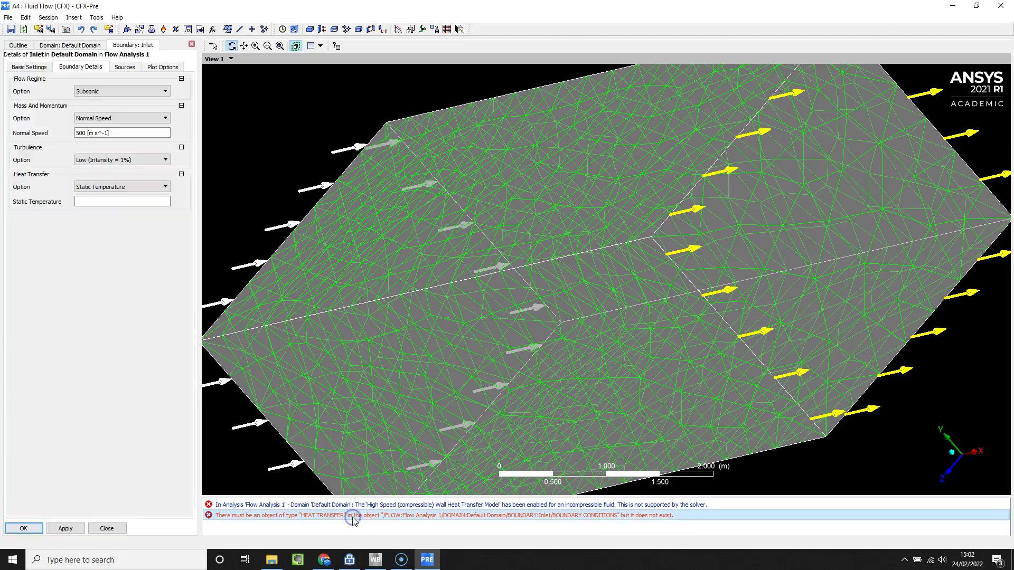
click(132, 191)
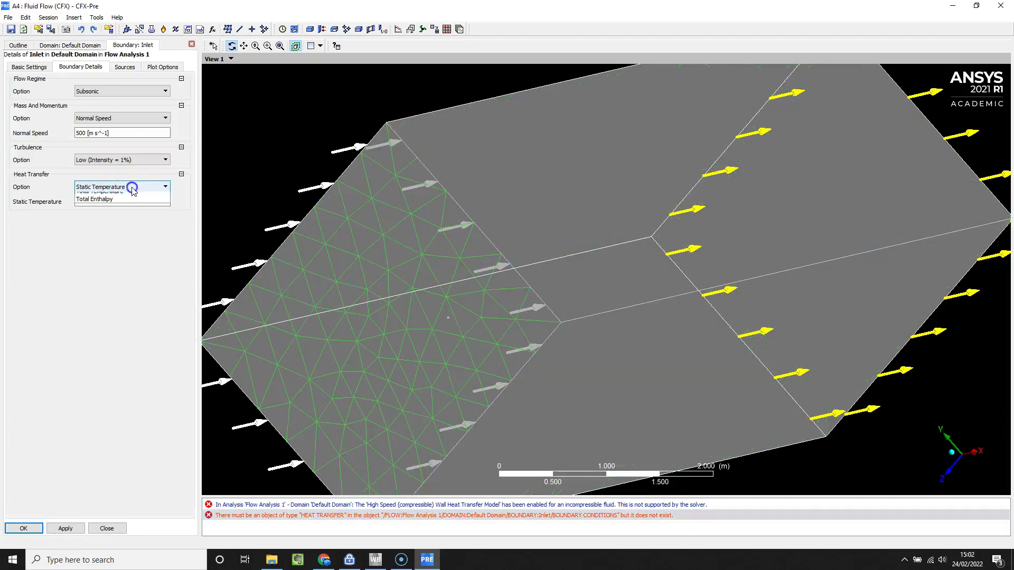
click(135, 190)
click(128, 201)
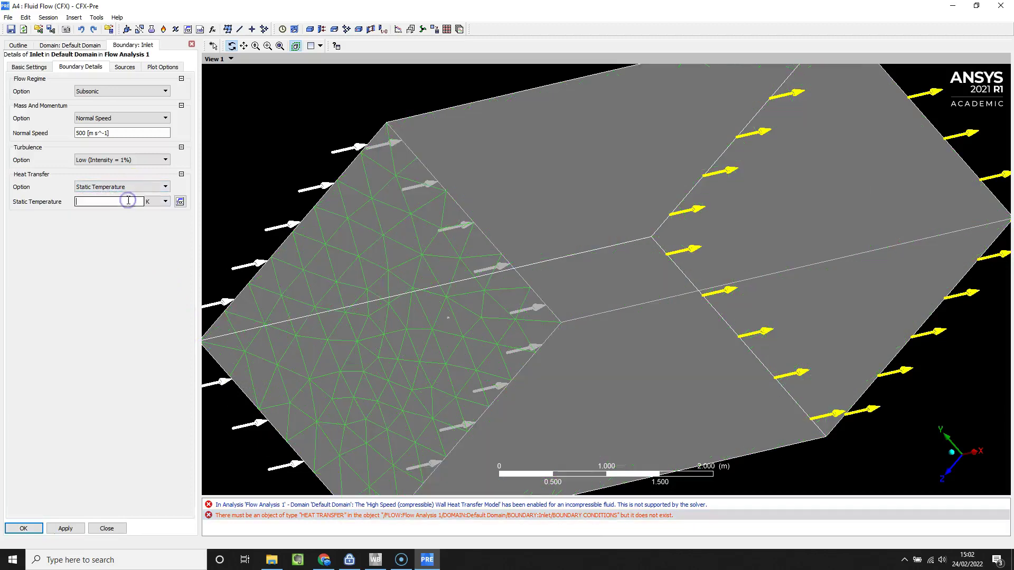
click(155, 201)
click(156, 218)
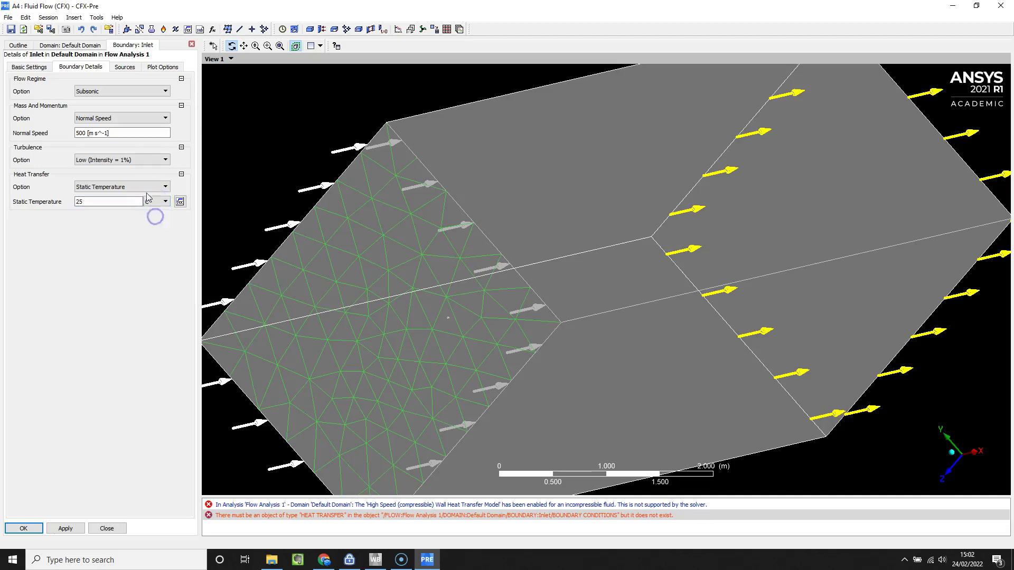
click(66, 529)
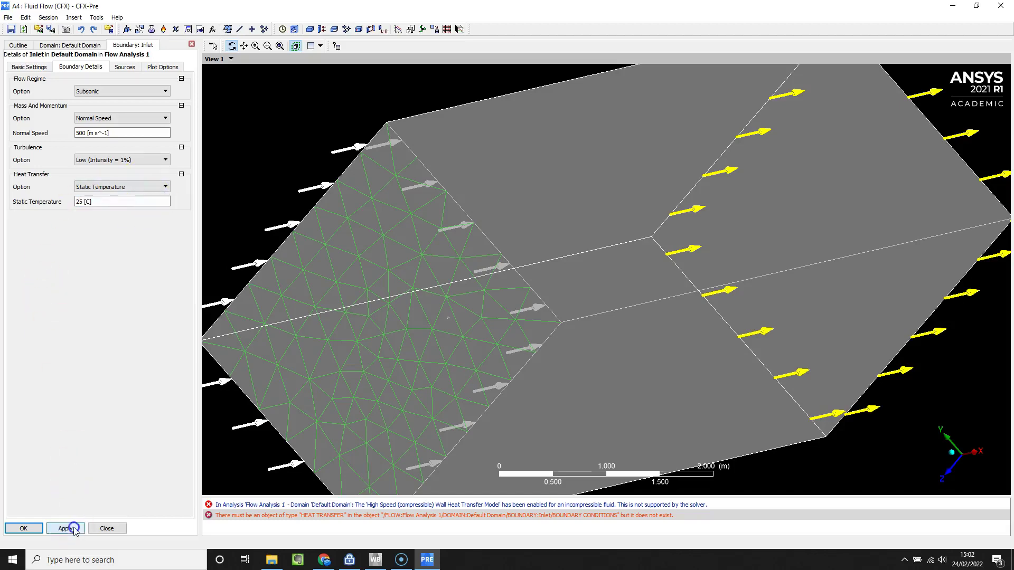
click(106, 529)
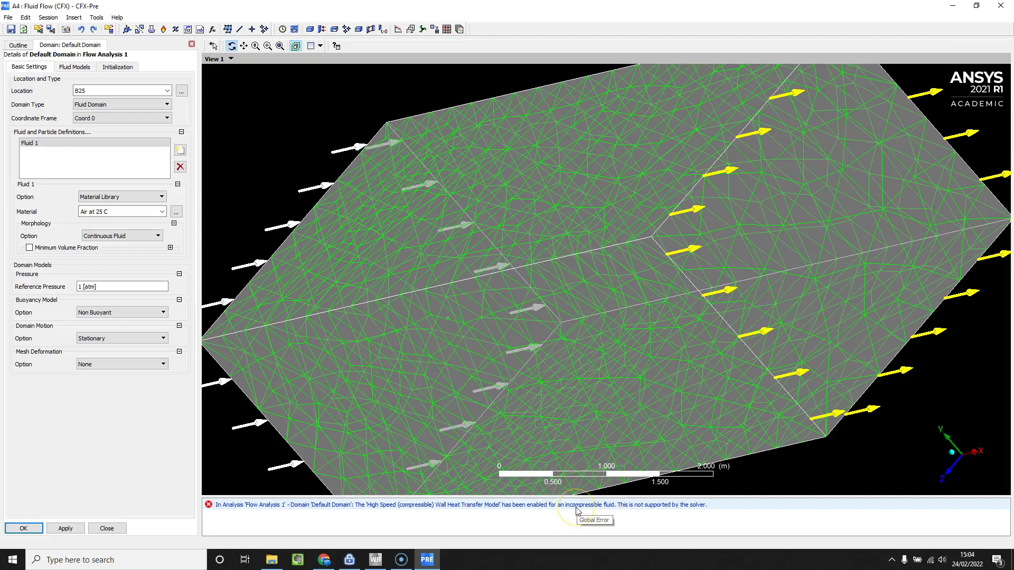
Set the Default Domain's fluid material to Air Ideal Gas
click(158, 211)
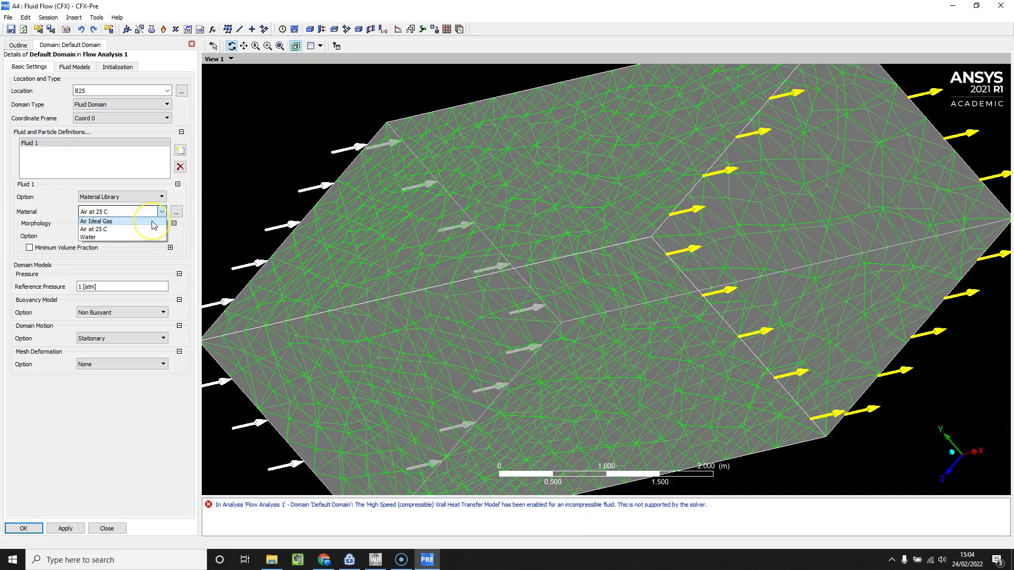
click(152, 222)
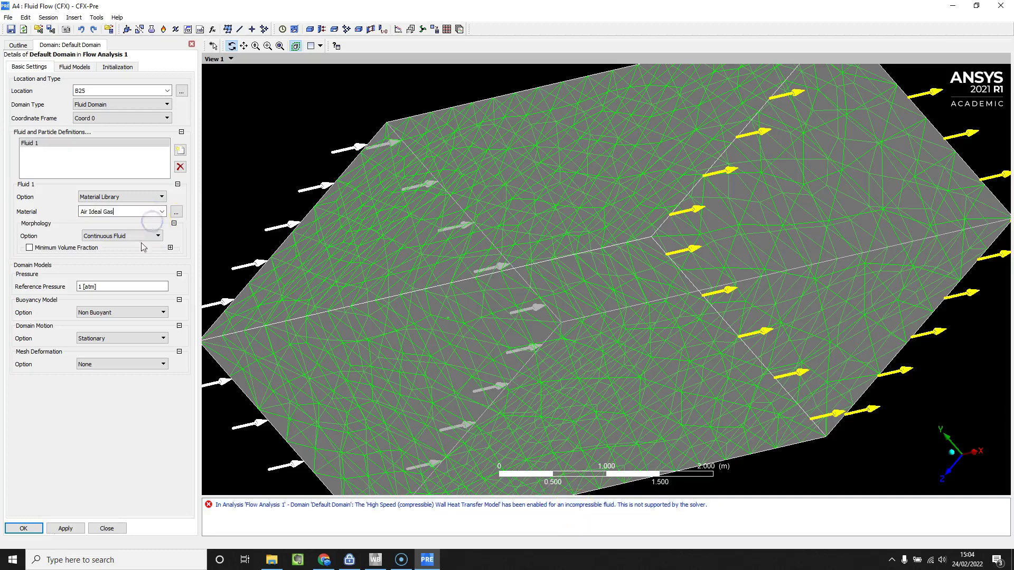
click(68, 528)
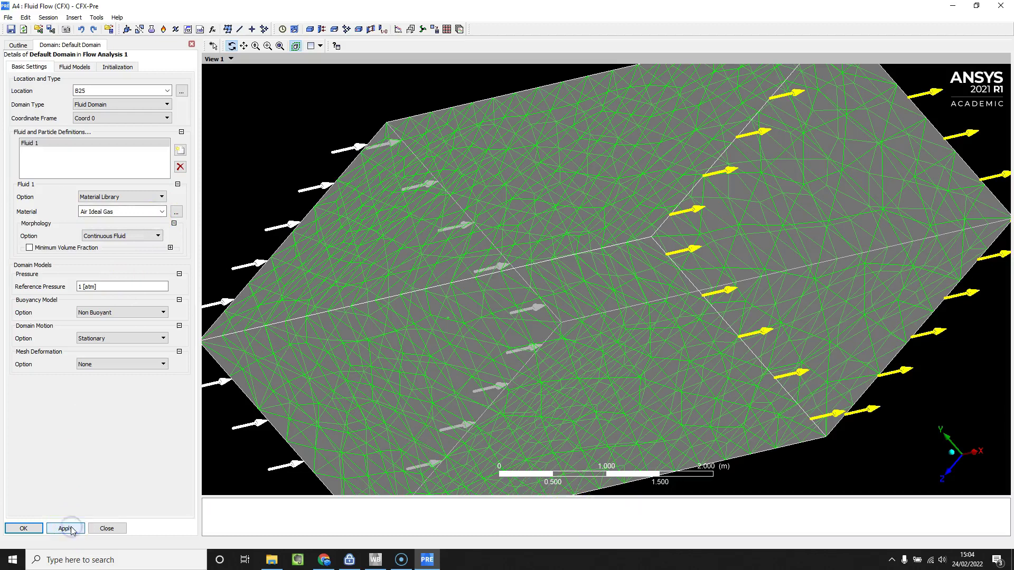
click(98, 529)
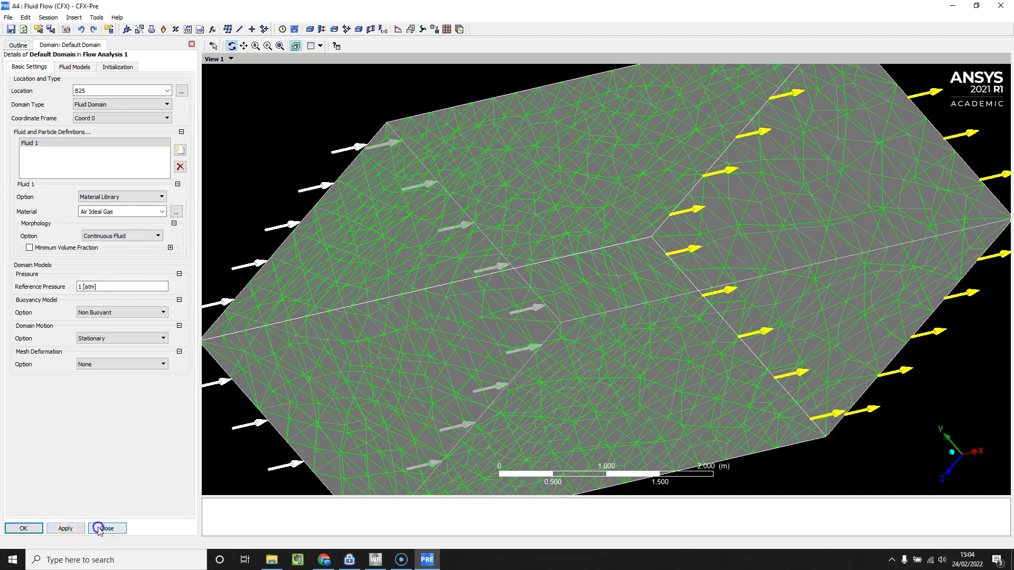
Set the Inlet to a Supersonic flow regime with 0 Pa relative static pressure
click(75, 133)
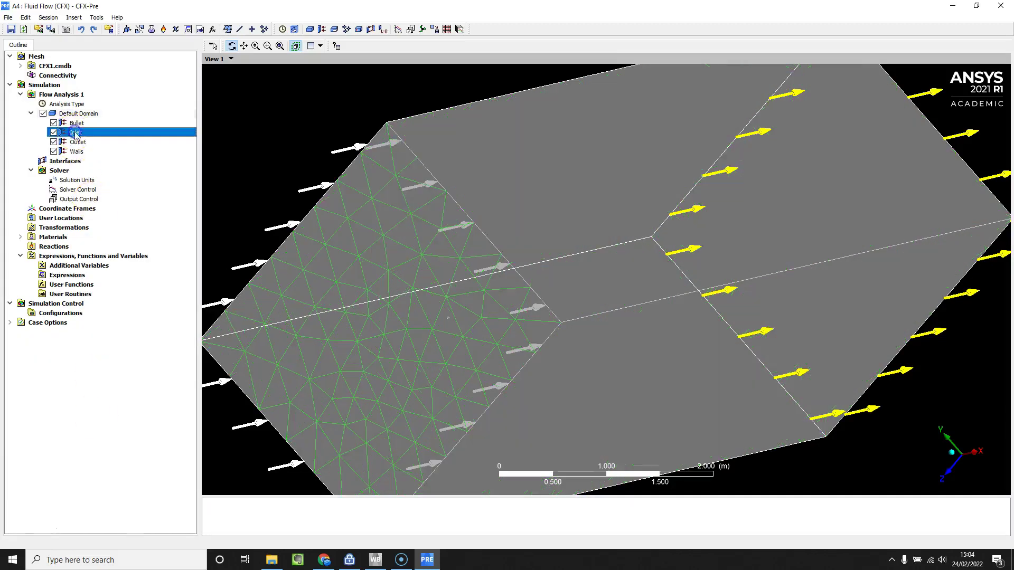
double_click(74, 132)
click(82, 67)
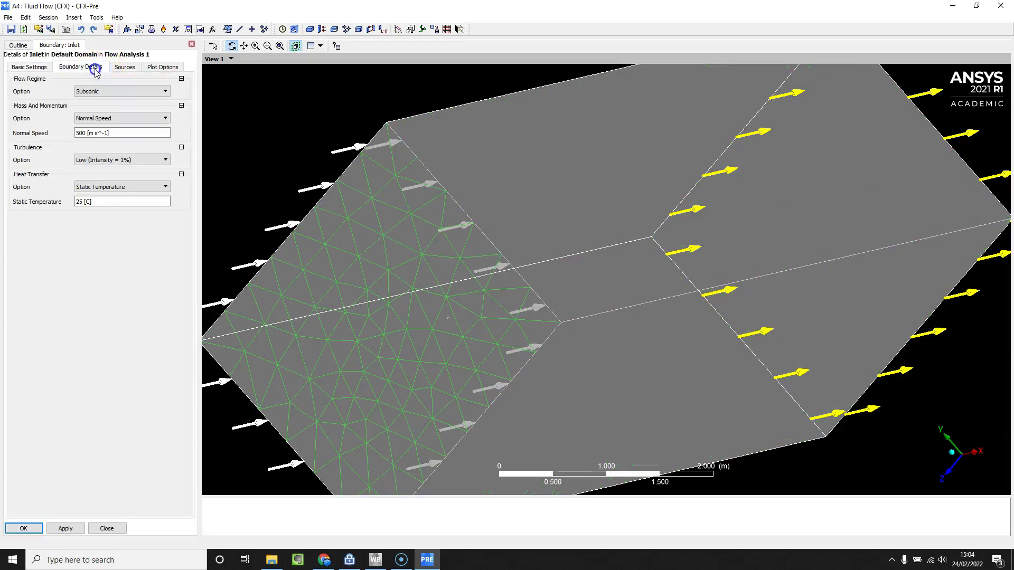
click(100, 91)
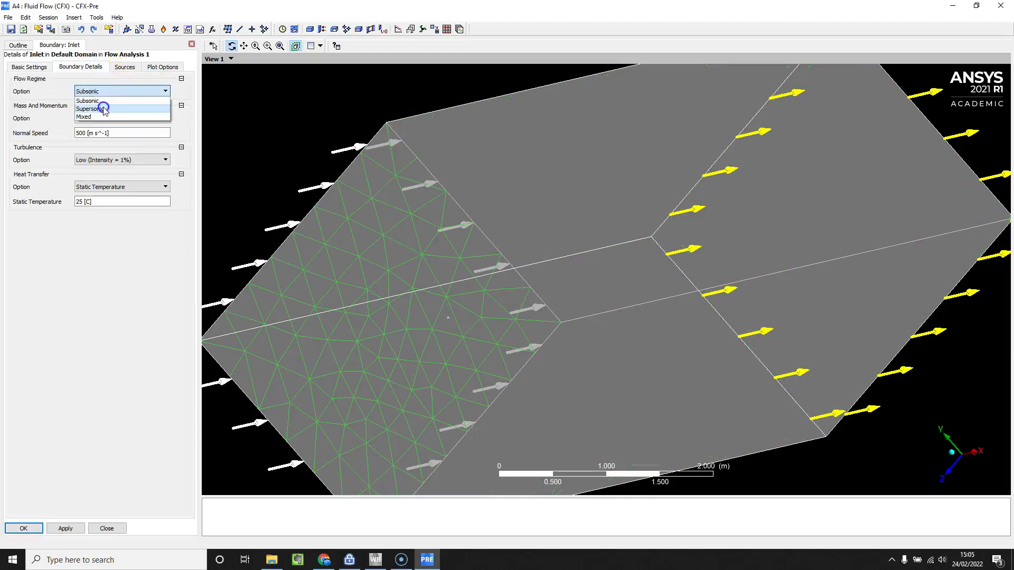
click(90, 109)
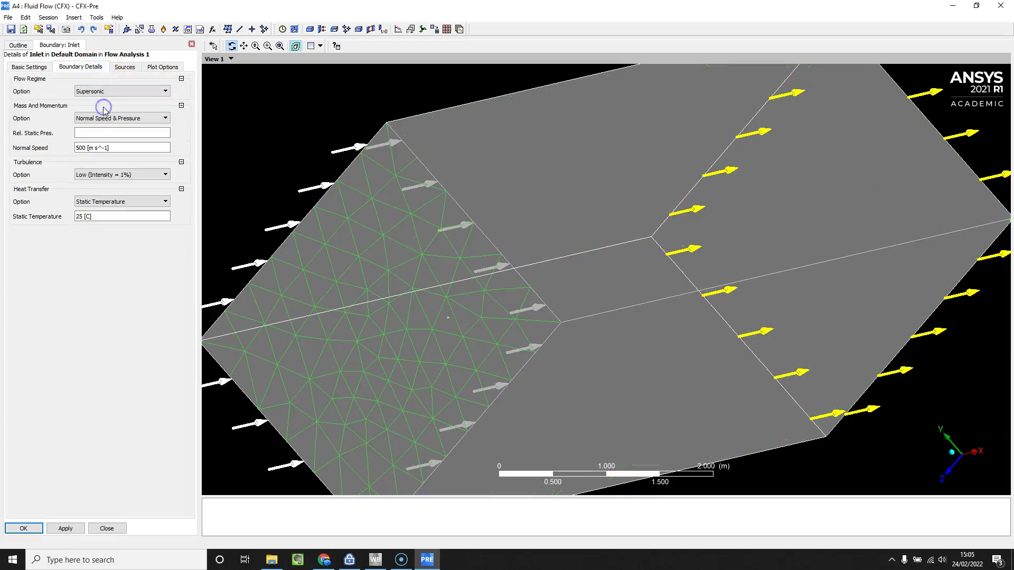
click(104, 133)
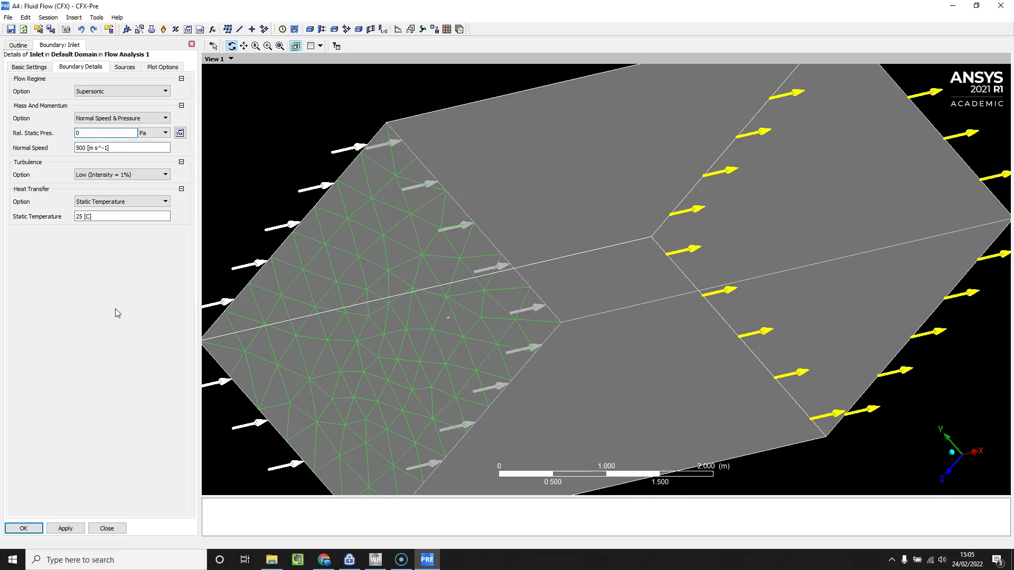
click(80, 529)
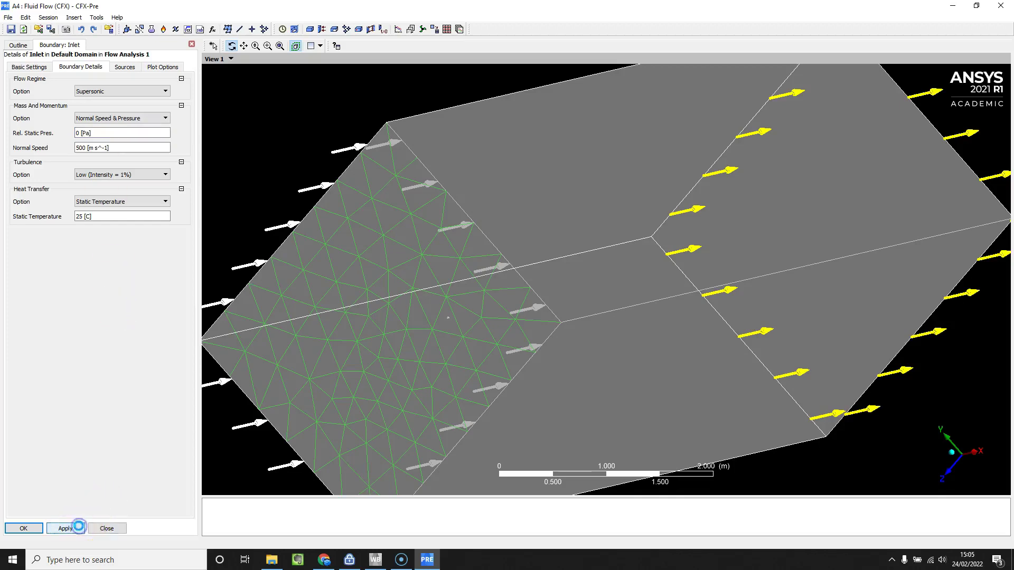
click(106, 529)
Make the Outlet flow regime Supersonic and review Solver Control without changes
double_click(78, 142)
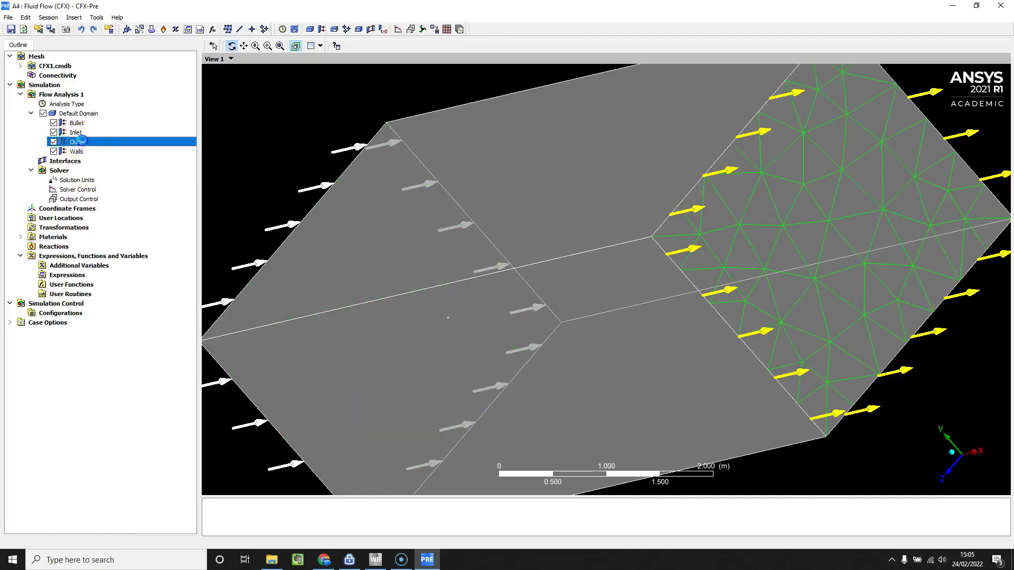
click(90, 68)
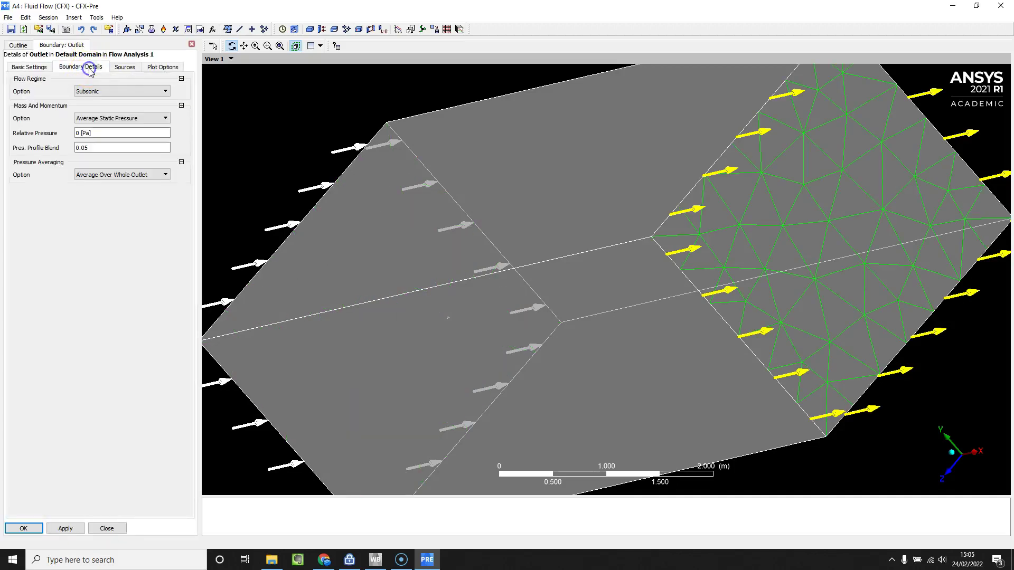
click(95, 94)
click(97, 109)
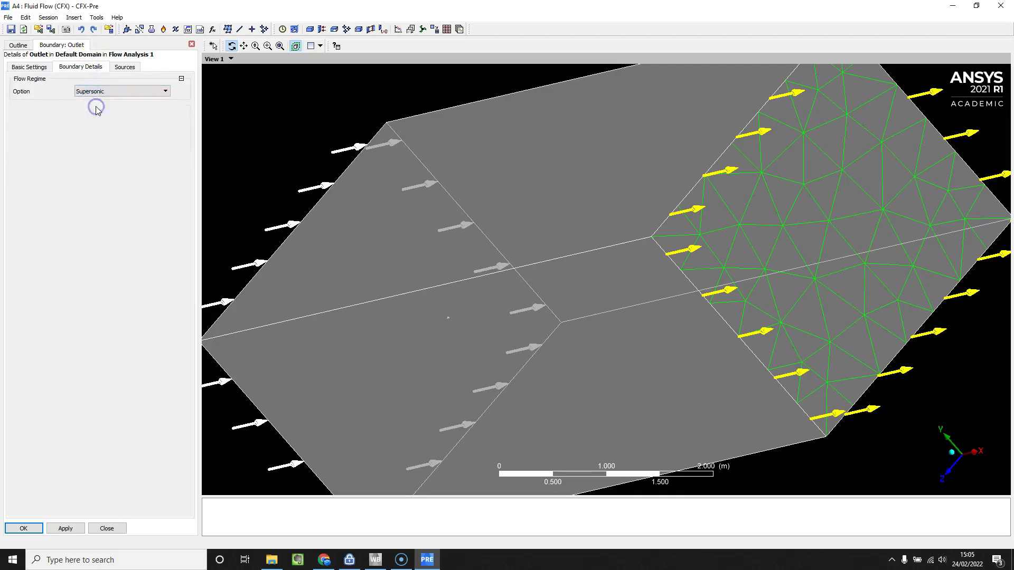
click(23, 529)
double_click(80, 191)
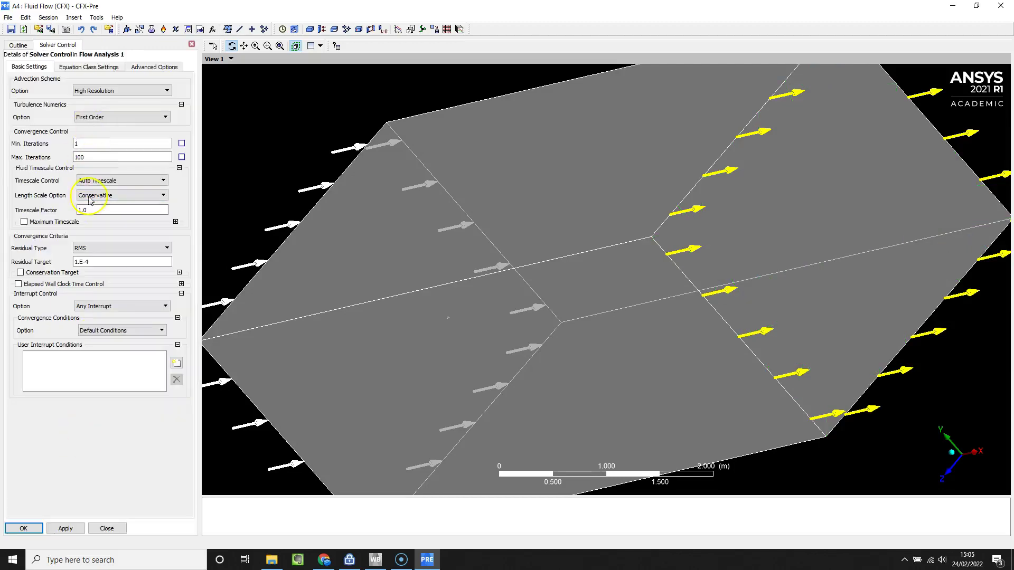
click(111, 528)
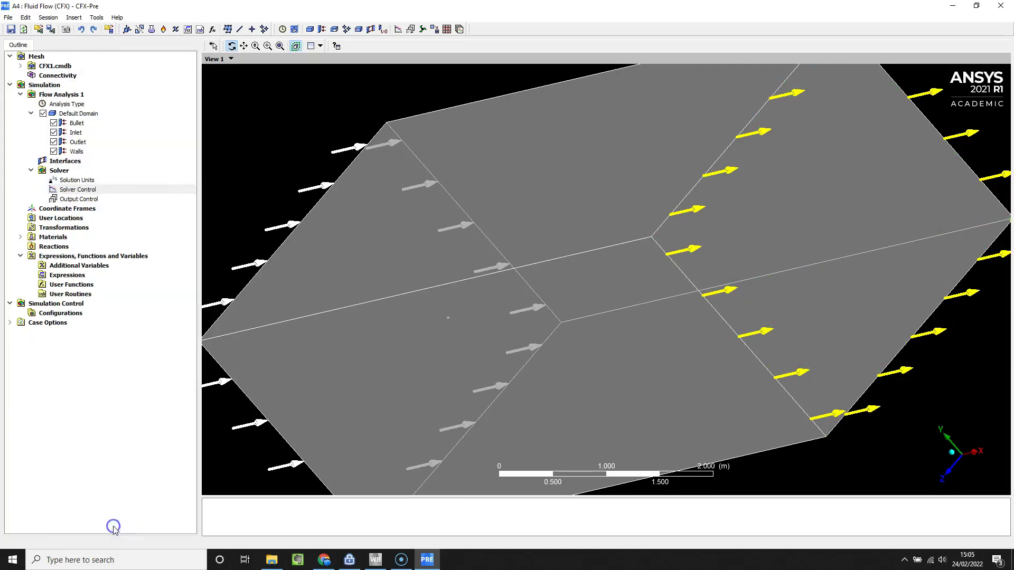
Save the project and define a double-precision, local parallel run on 4 partitions
click(11, 28)
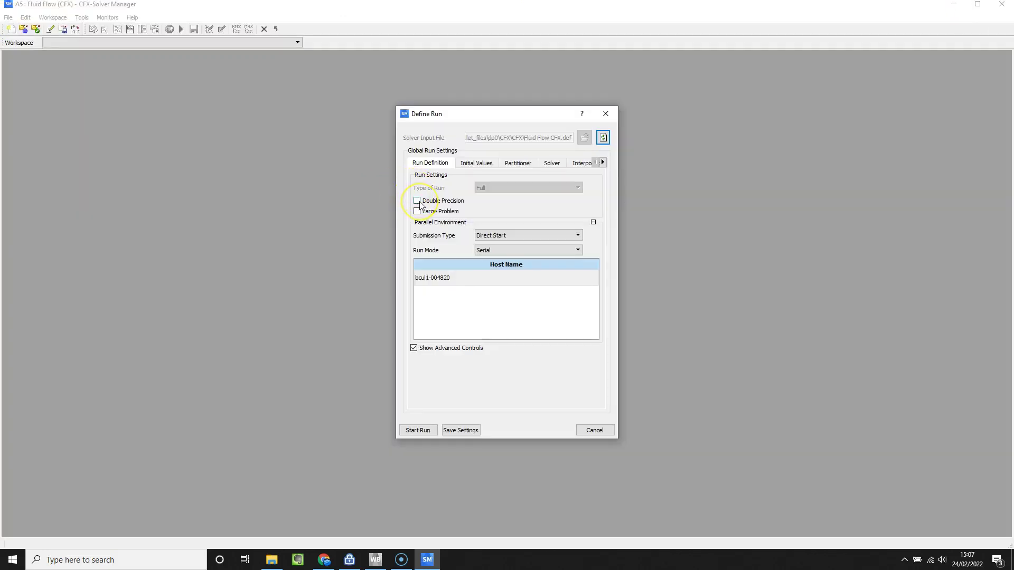
click(417, 201)
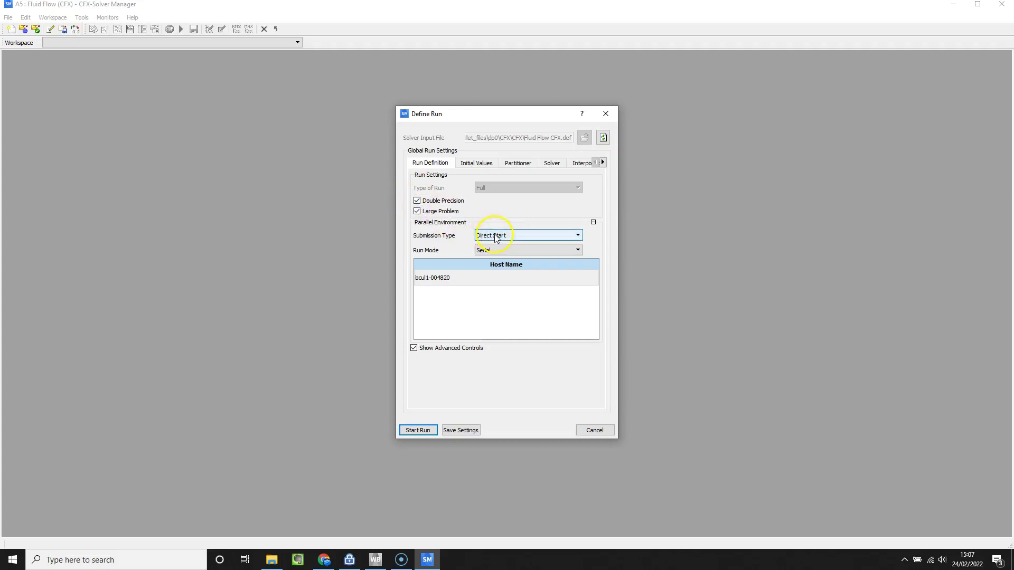
click(502, 248)
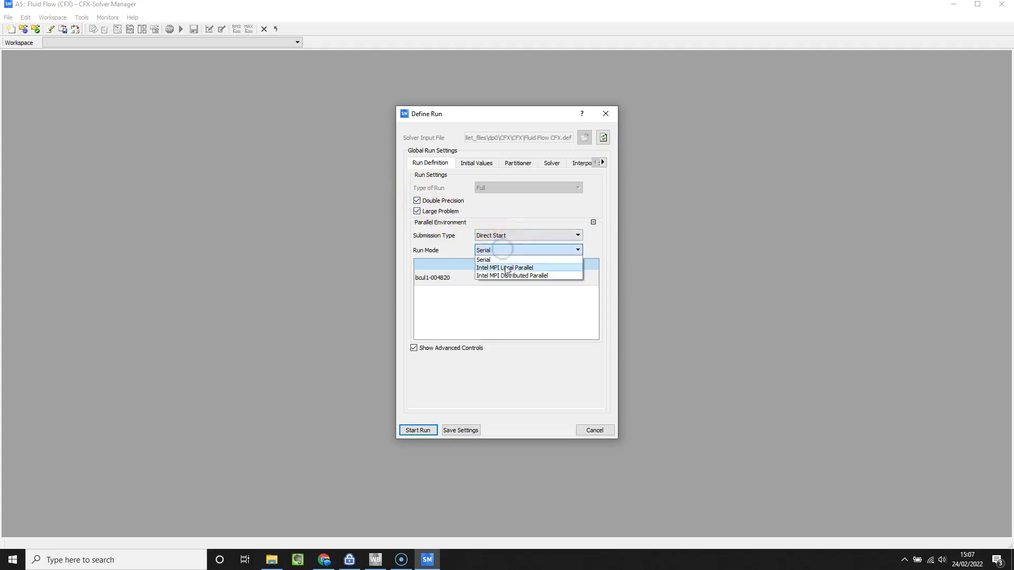
click(506, 268)
click(592, 290)
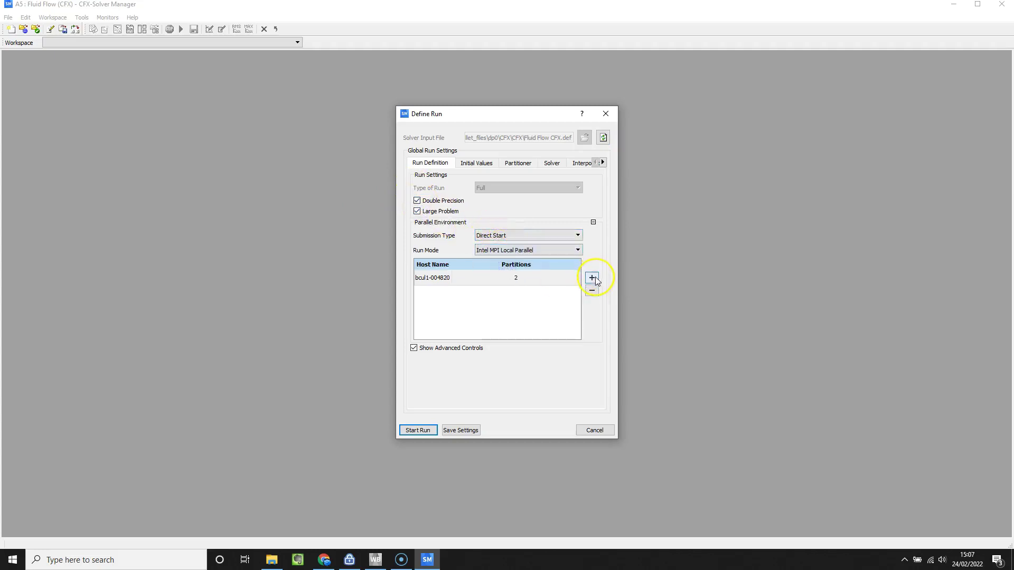
click(593, 277)
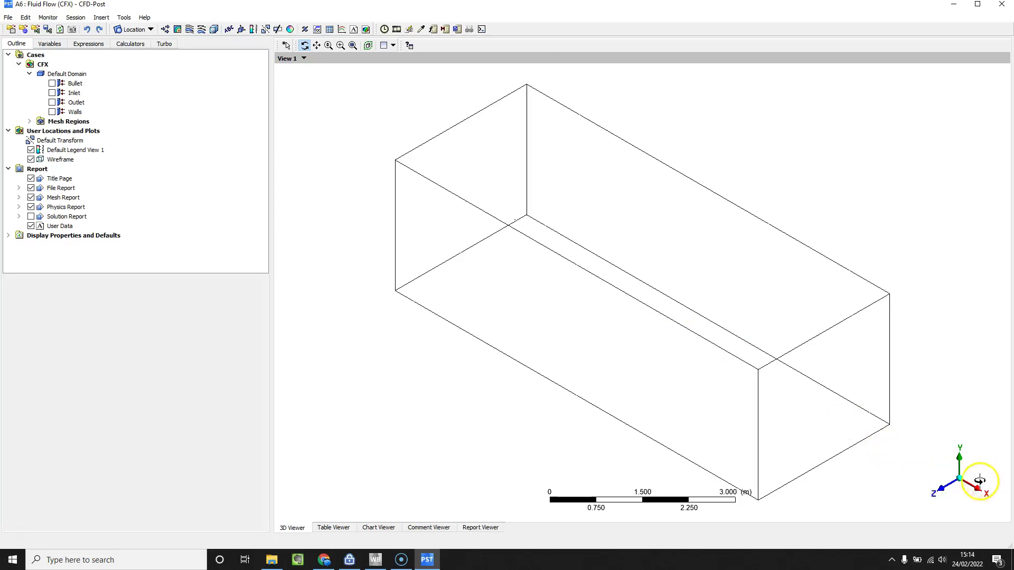
With the view snapped along Y, insert Plane 1 as a ZX Plane and pan it into view
click(961, 494)
click(960, 495)
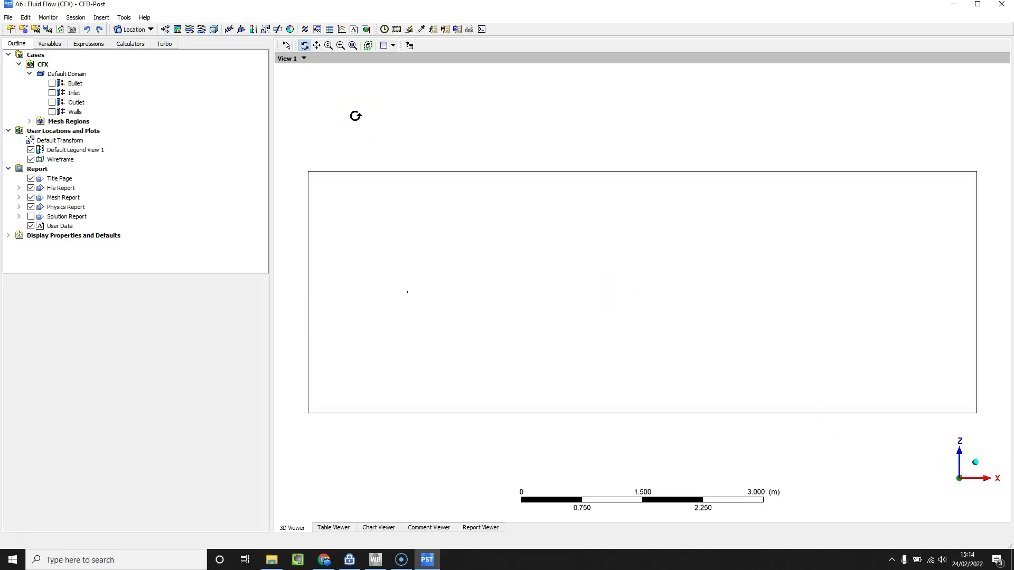
click(151, 30)
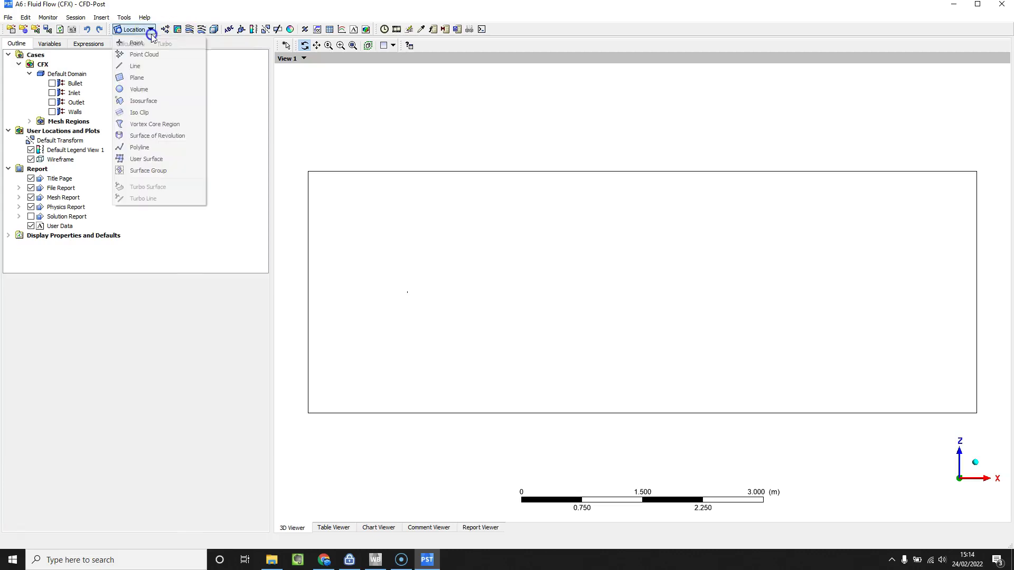
click(149, 79)
click(173, 122)
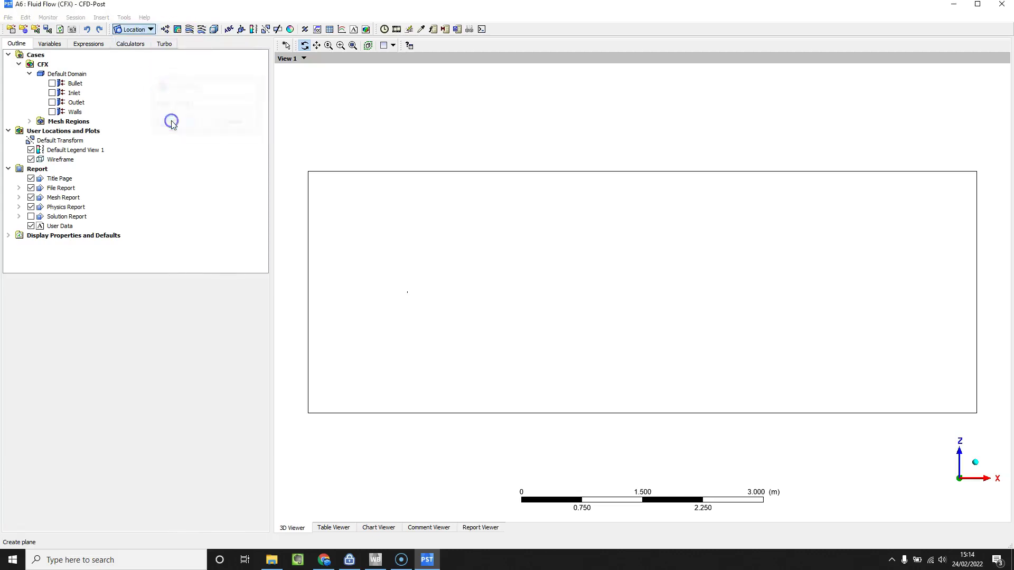
click(113, 334)
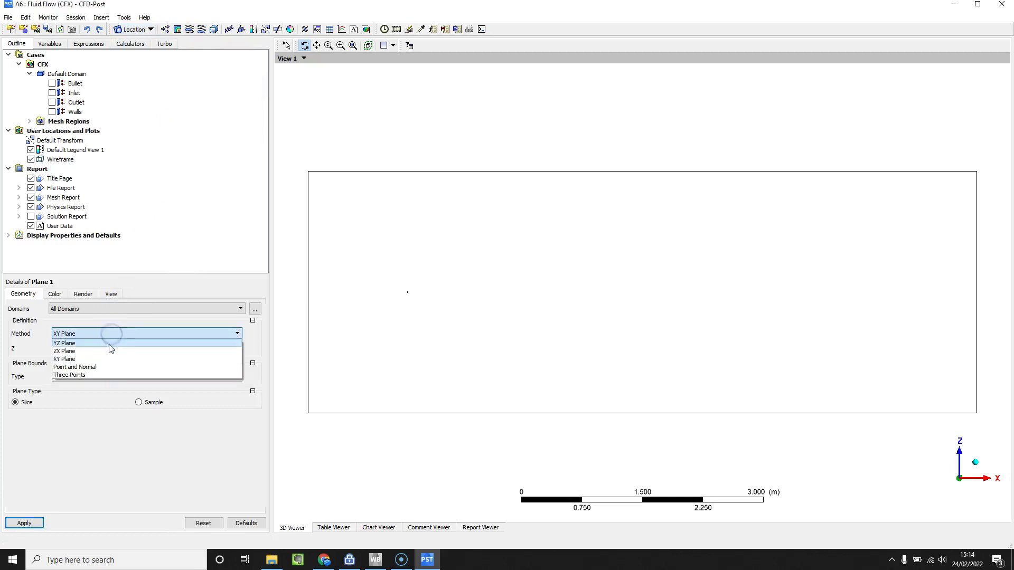
click(110, 351)
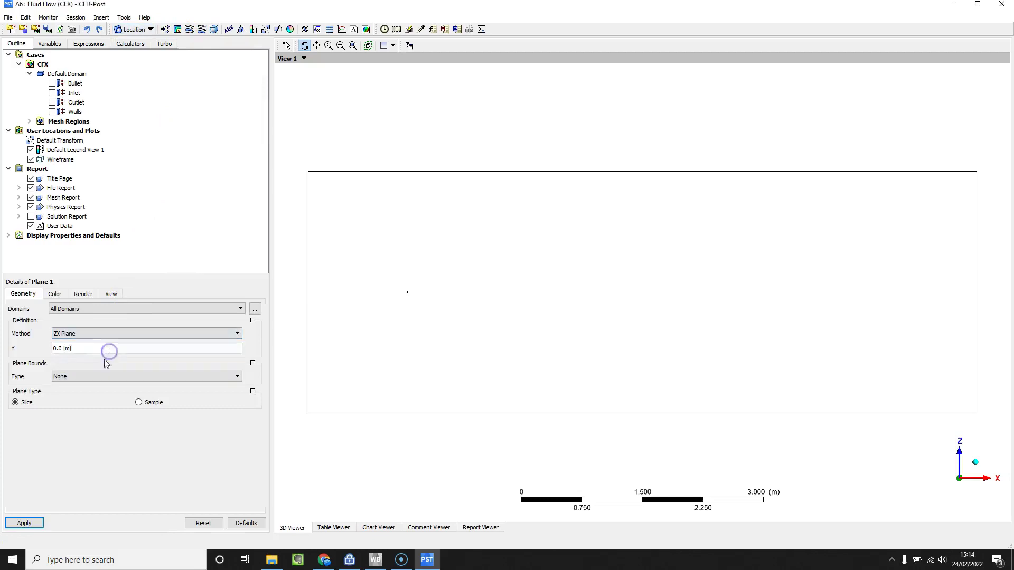
click(25, 523)
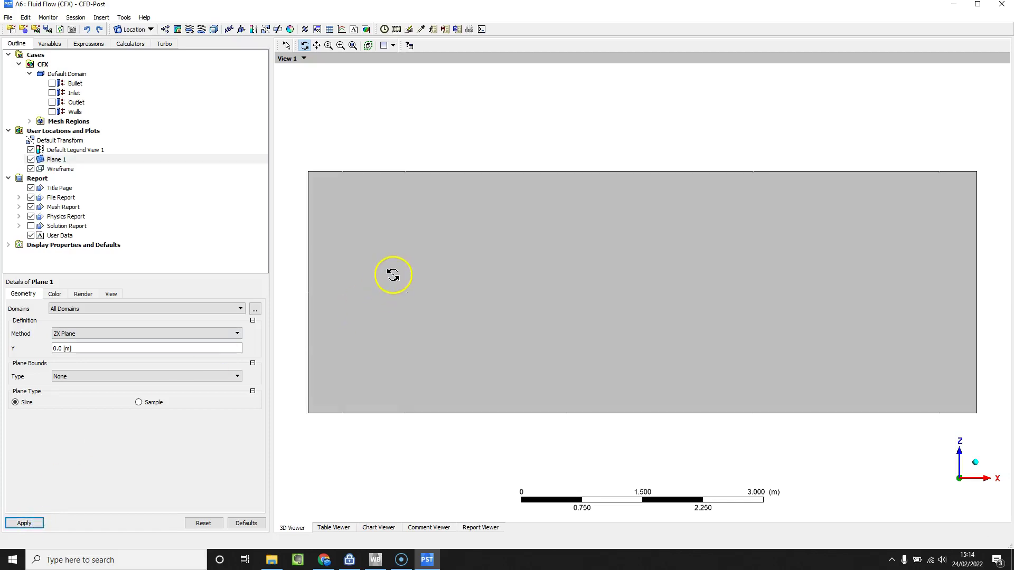
middle_drag(394, 274, 505, 284)
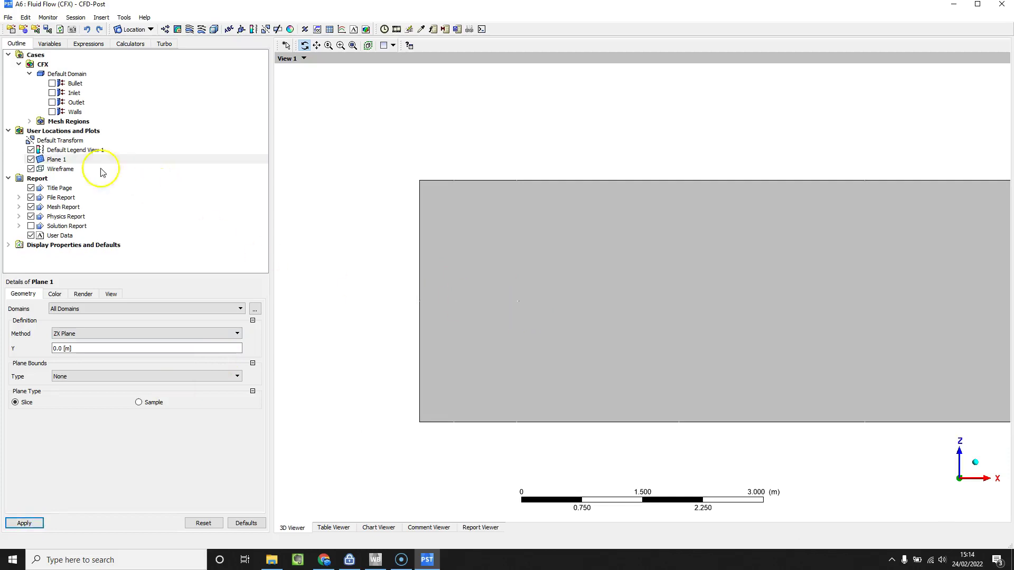
Colour Plane 1 by the Pressure variable with a Local range
click(65, 296)
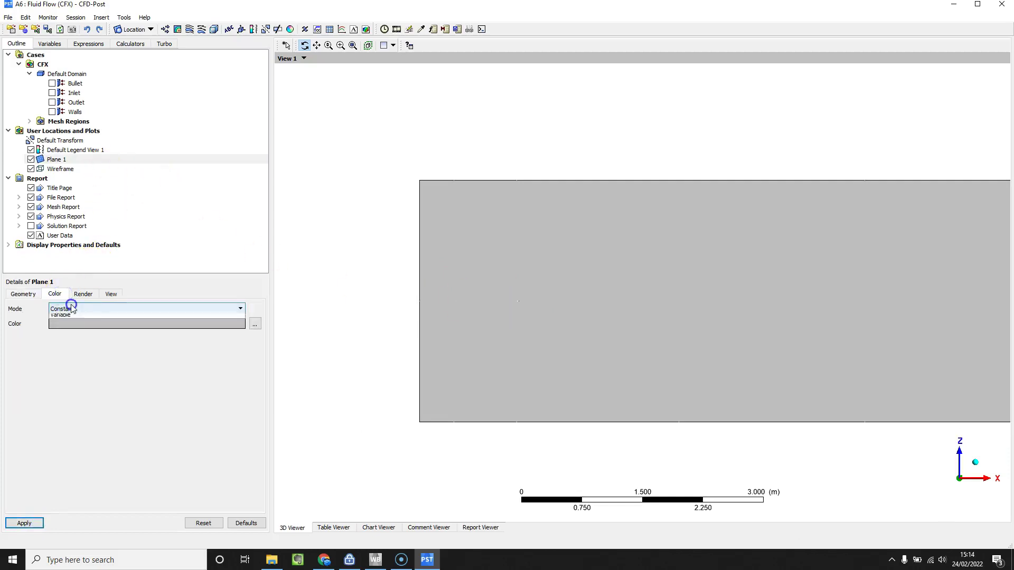
click(70, 309)
click(80, 327)
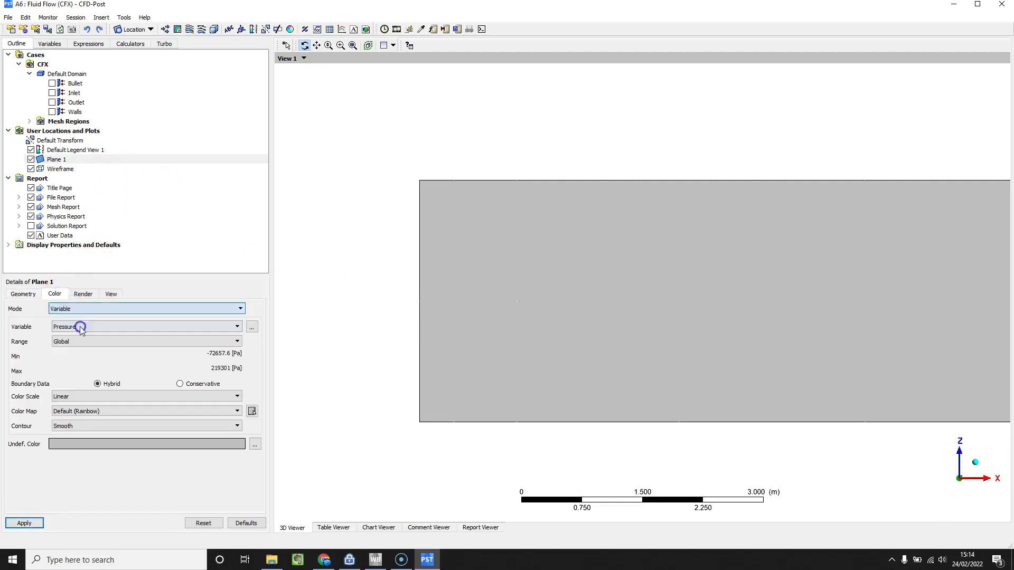
click(252, 329)
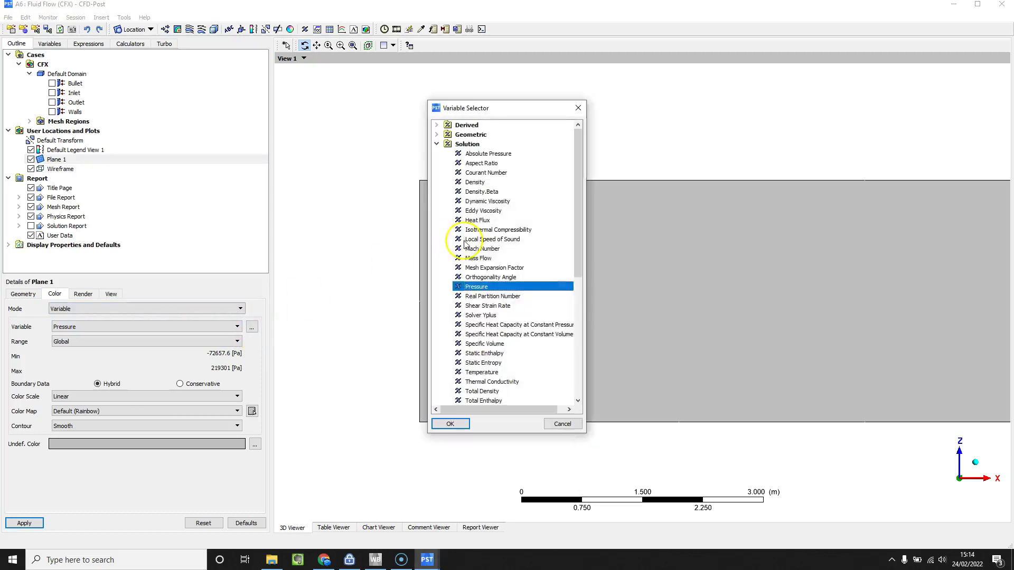
click(450, 424)
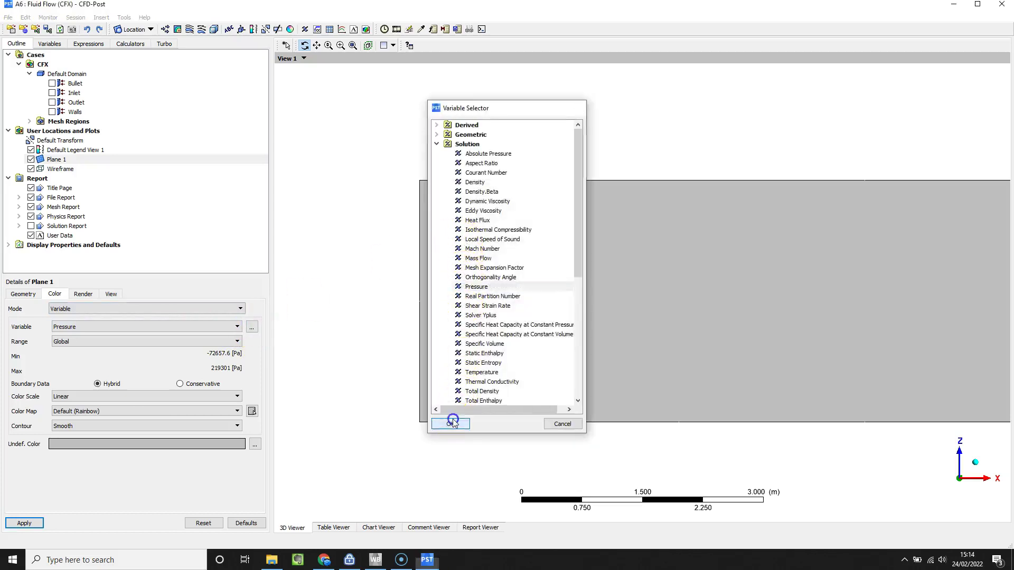
click(185, 342)
click(183, 360)
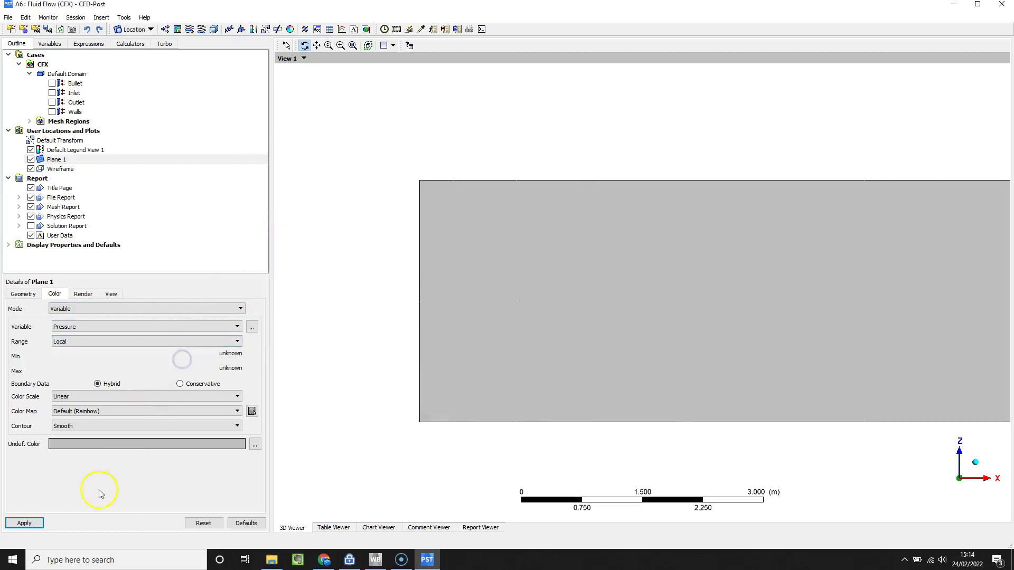
click(39, 522)
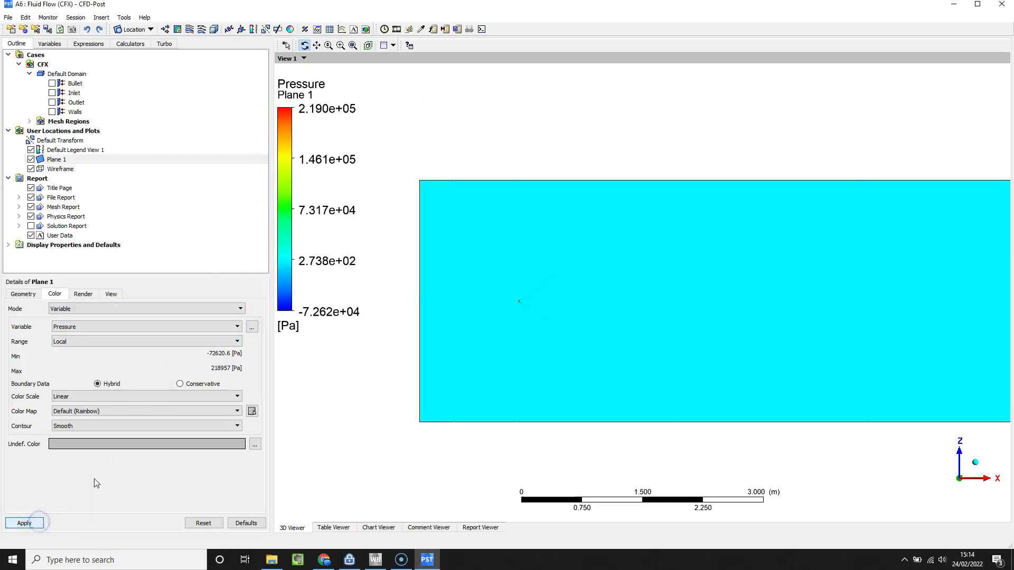
Box-zoom in close around the bullet to see the pressure field
click(341, 45)
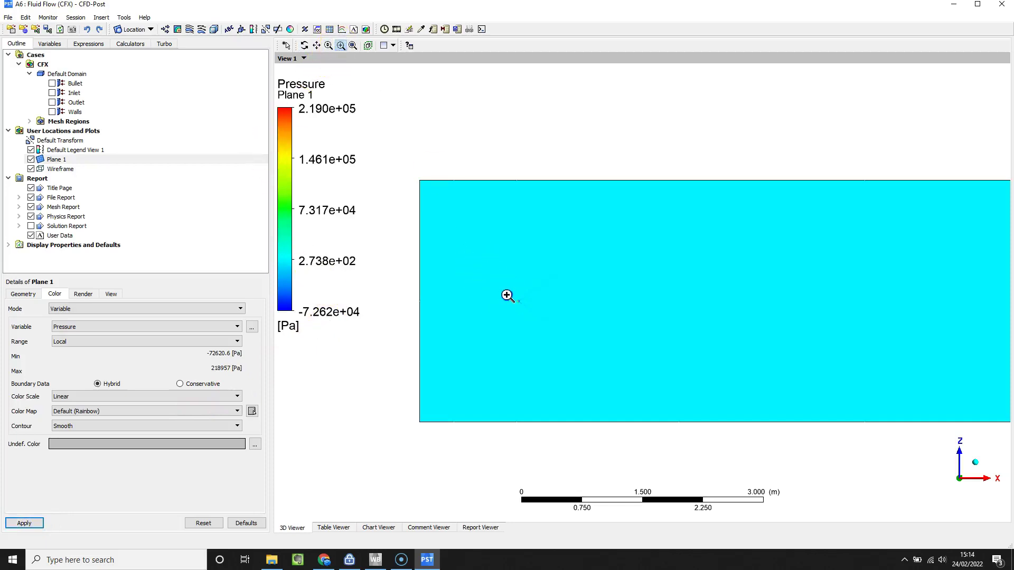
drag(536, 307, 537, 306)
click(677, 255)
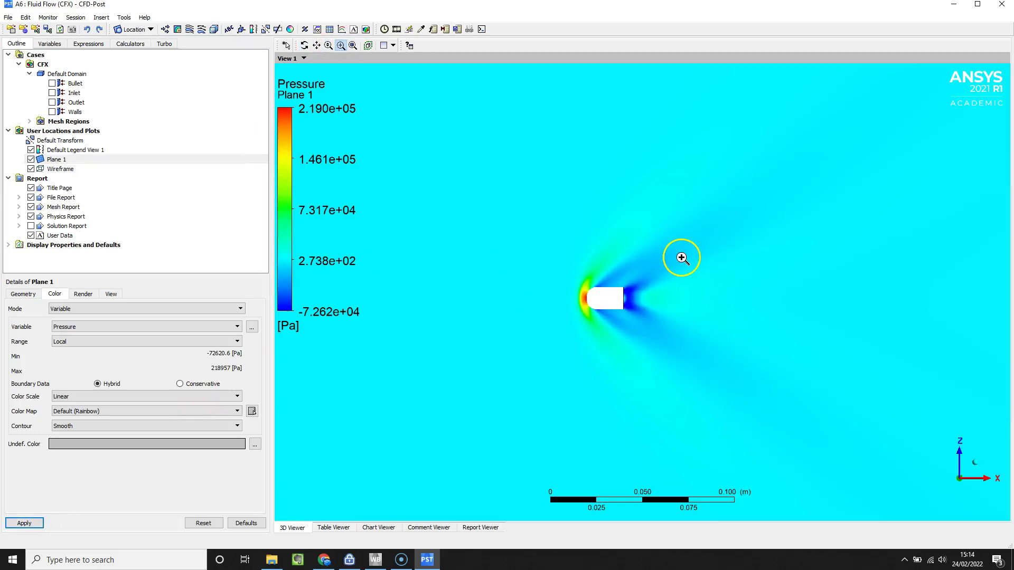
click(604, 278)
click(605, 288)
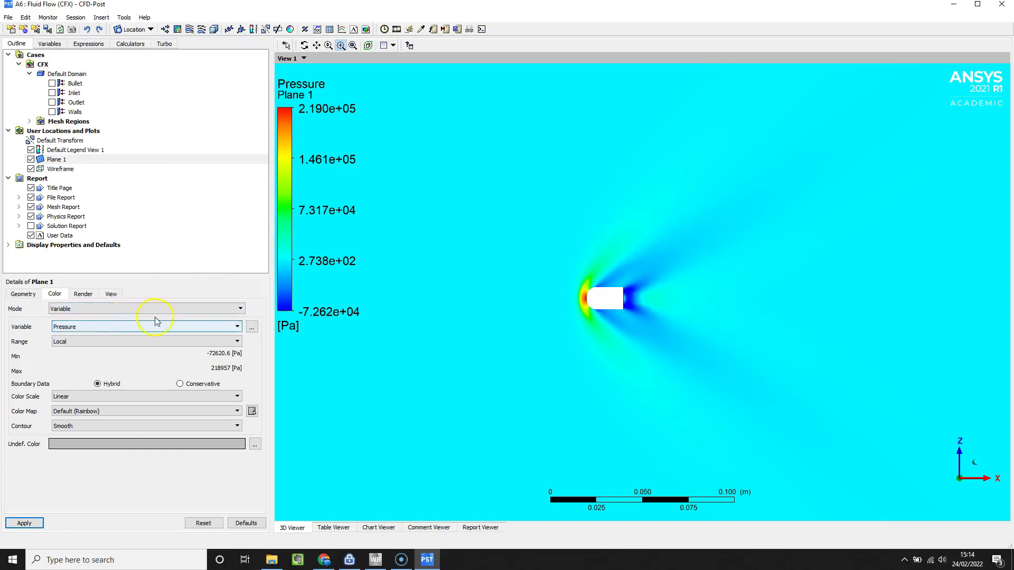
Switch Plane 1's colouring variable from Pressure to Density
click(253, 327)
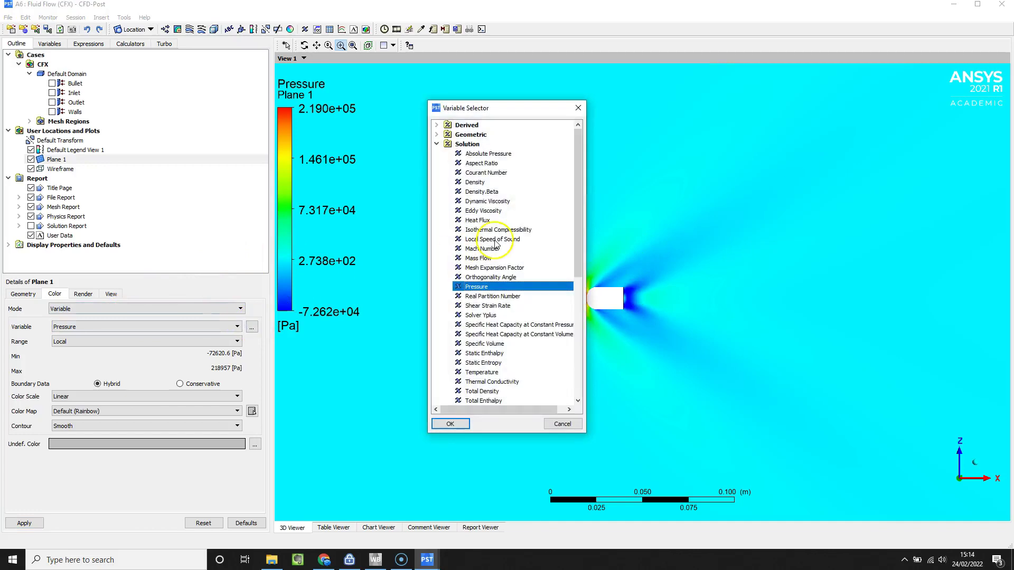
click(475, 182)
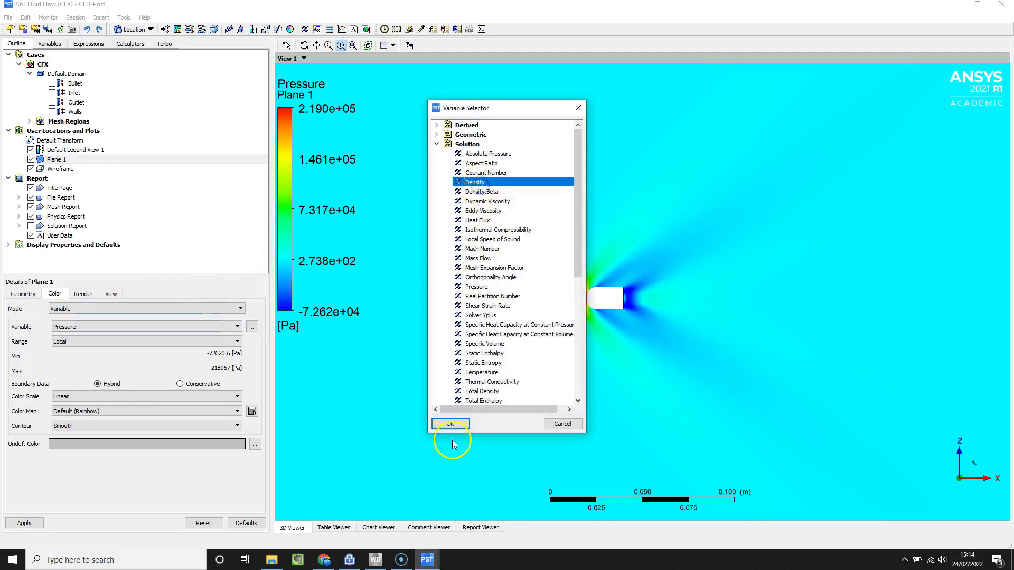
click(450, 424)
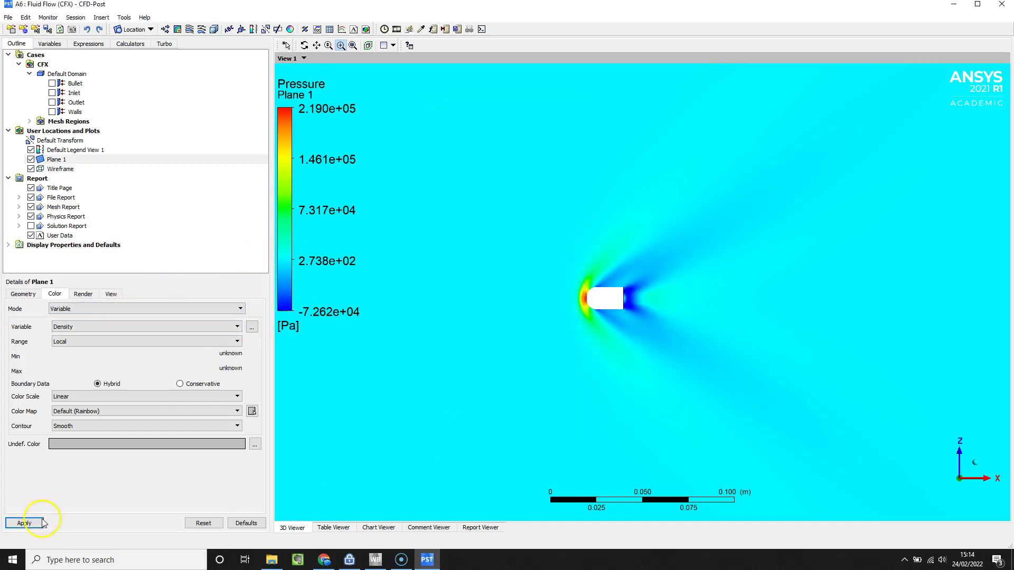
click(42, 523)
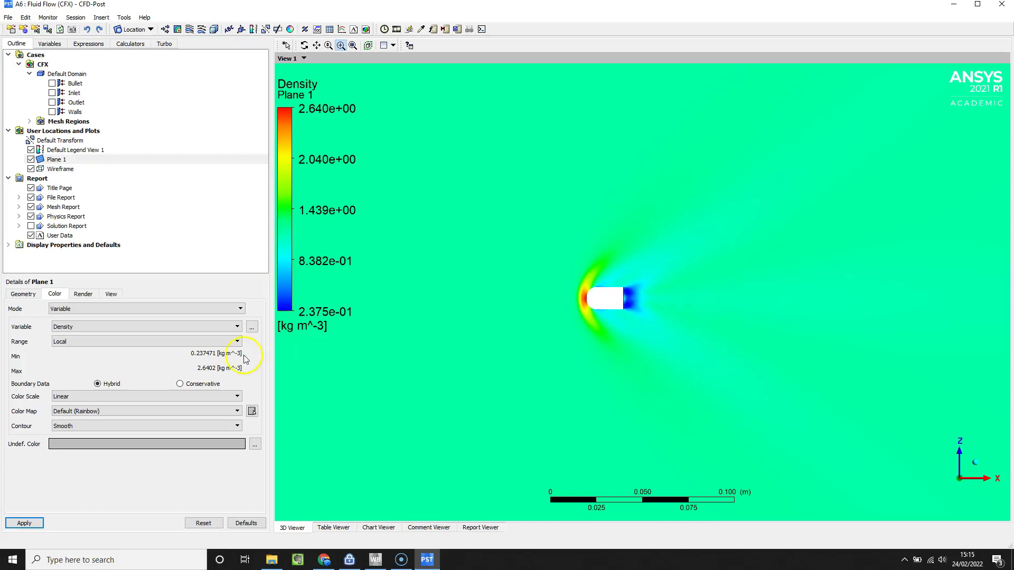
Recolour Plane 1 by Temperature (247.6–422.8 K) and zoom in on the bullet and wake
click(252, 328)
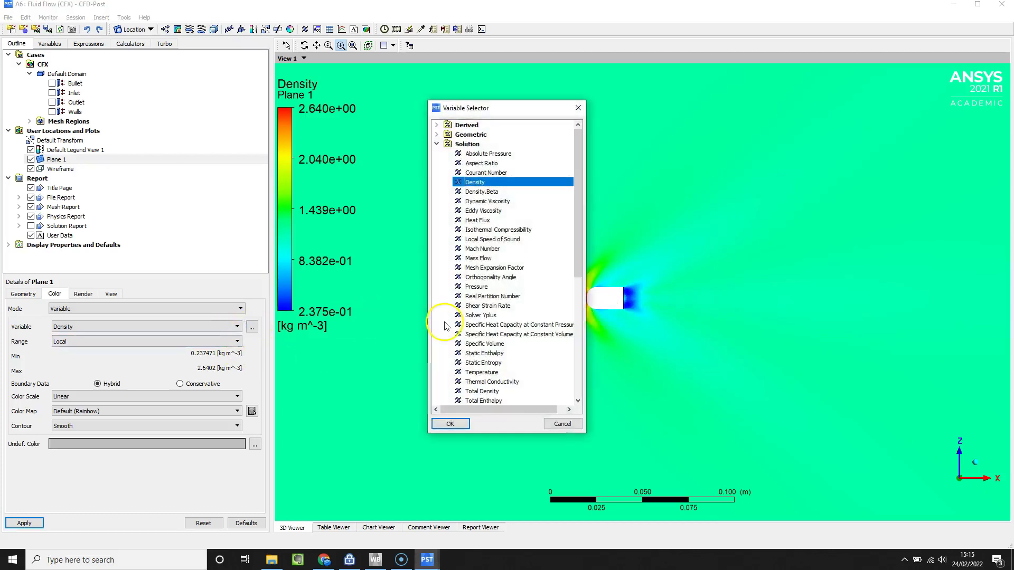
click(488, 373)
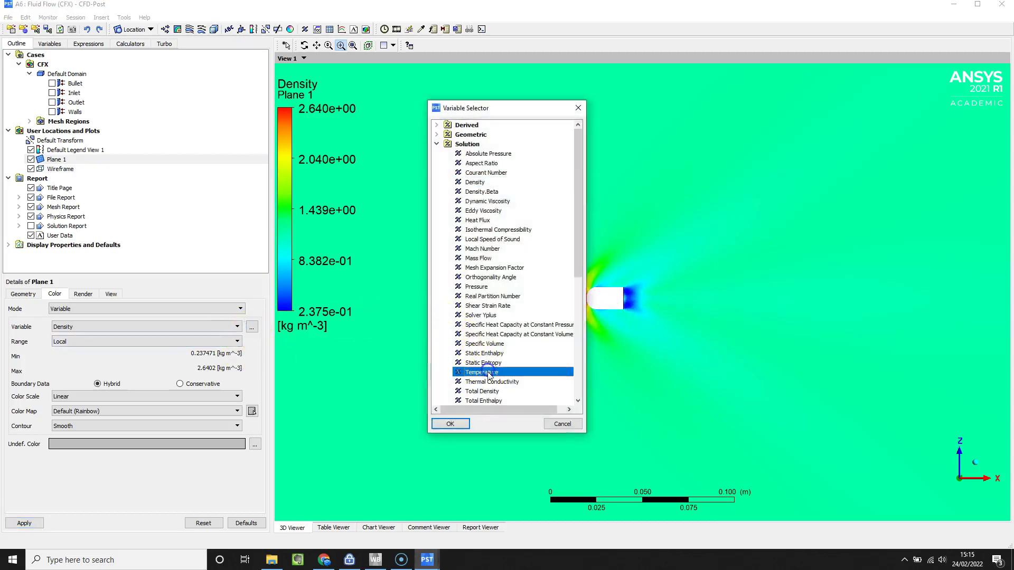
click(450, 424)
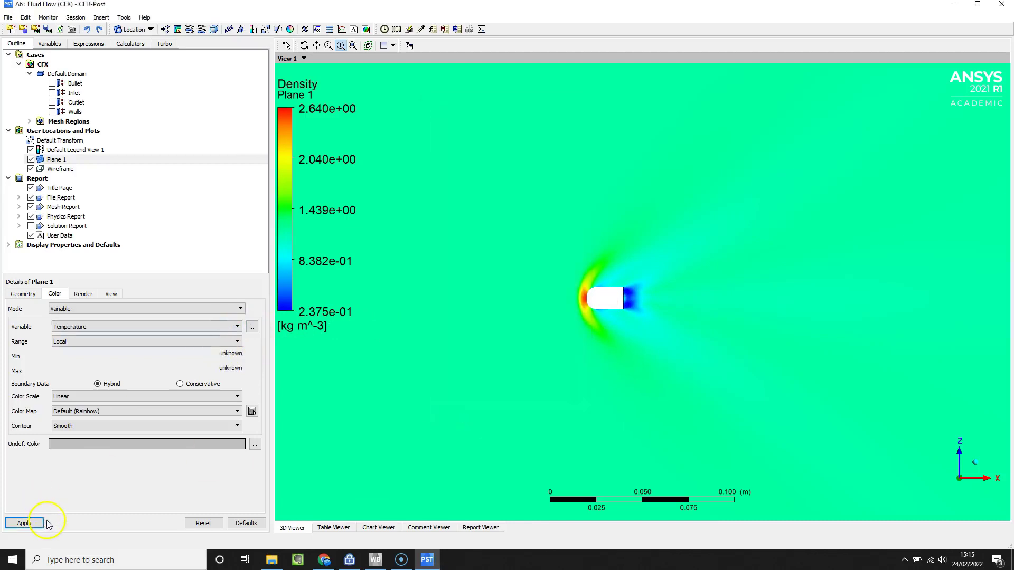
click(39, 523)
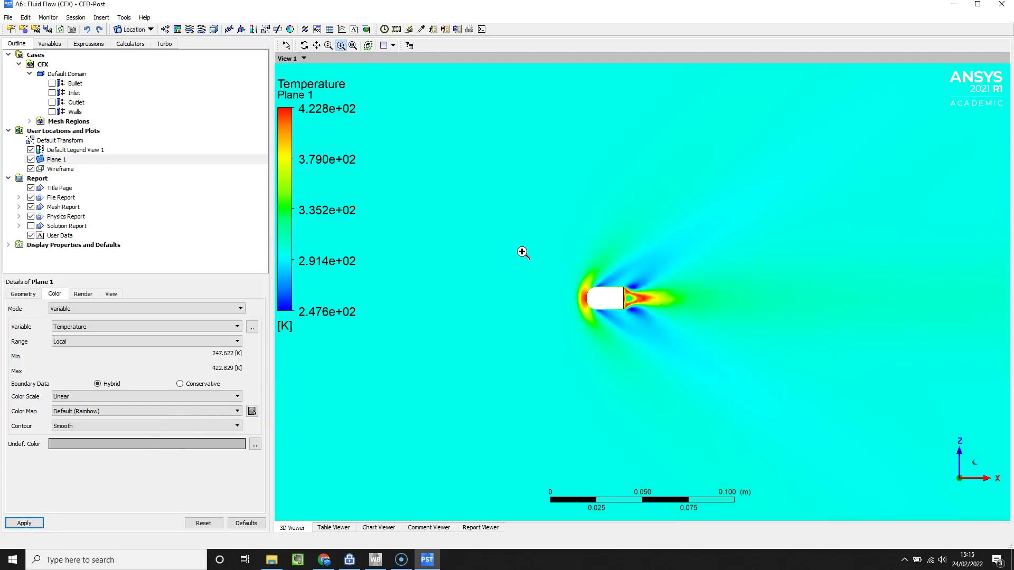
click(567, 265)
click(599, 305)
drag(559, 263, 697, 326)
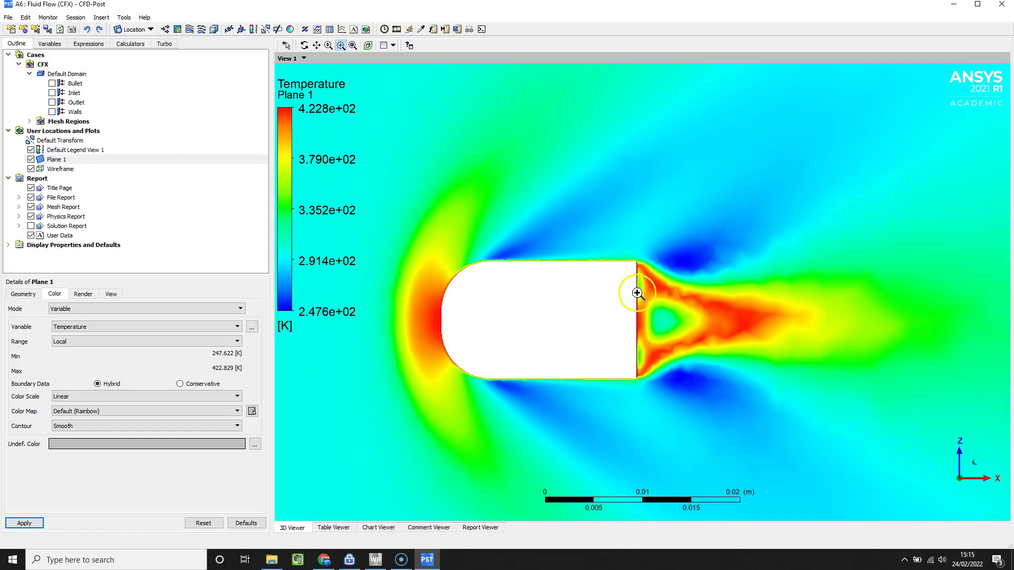
scroll(621, 258, down, 5)
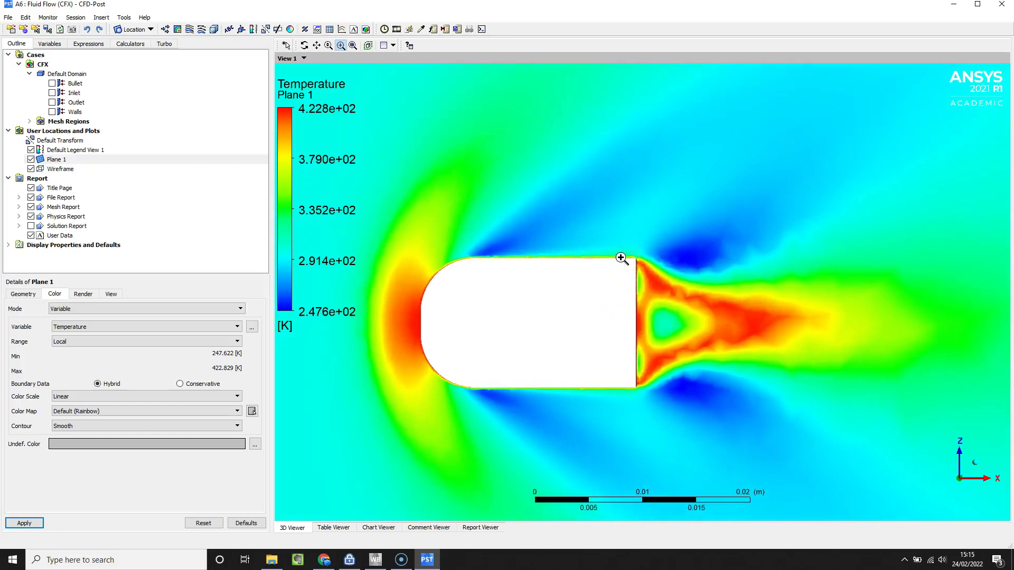
scroll(622, 258, down, 1)
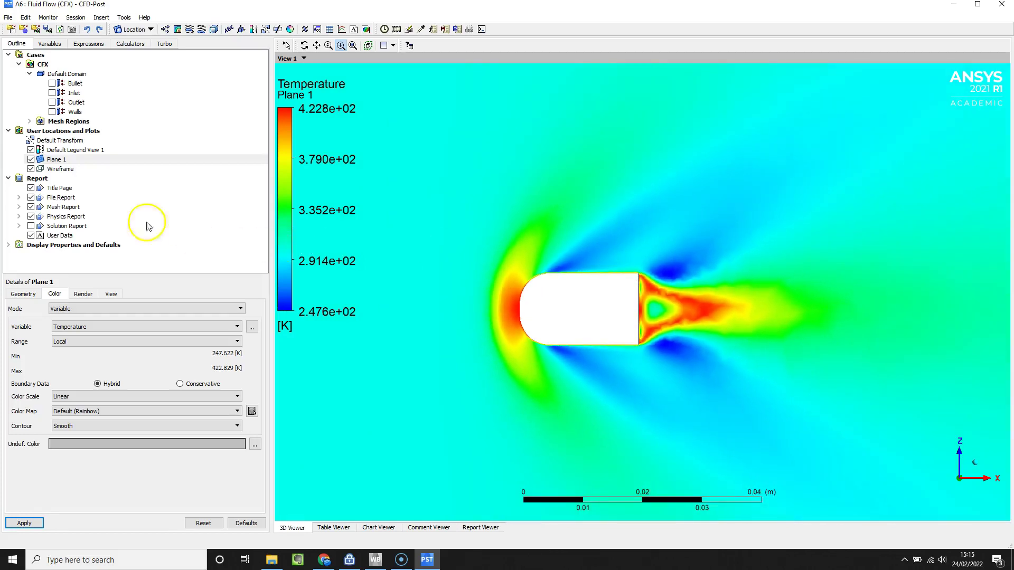
Turn on Show Mesh Lines for Plane 1 and zoom in on the refined mesh near the bullet
click(55, 160)
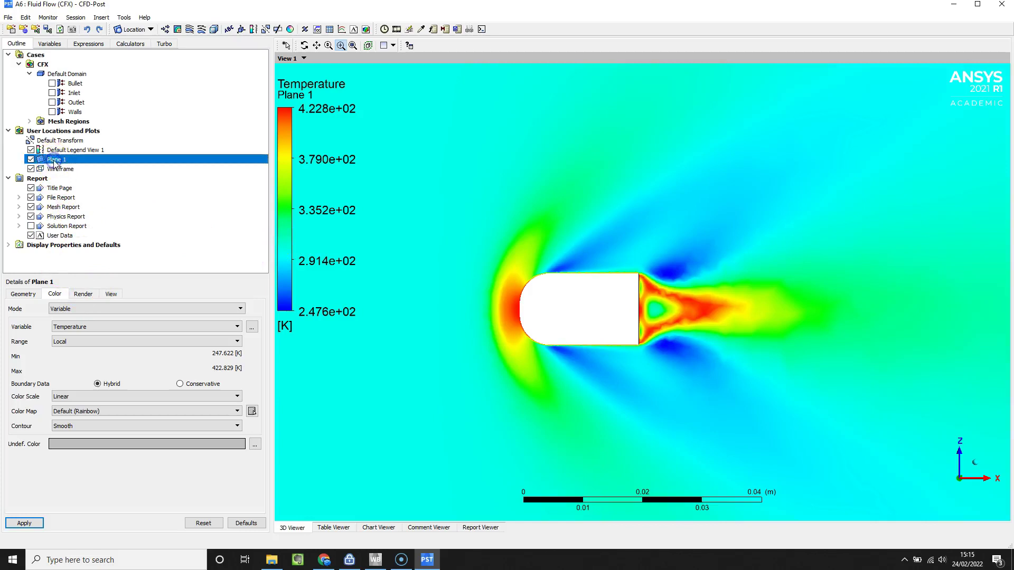
click(83, 295)
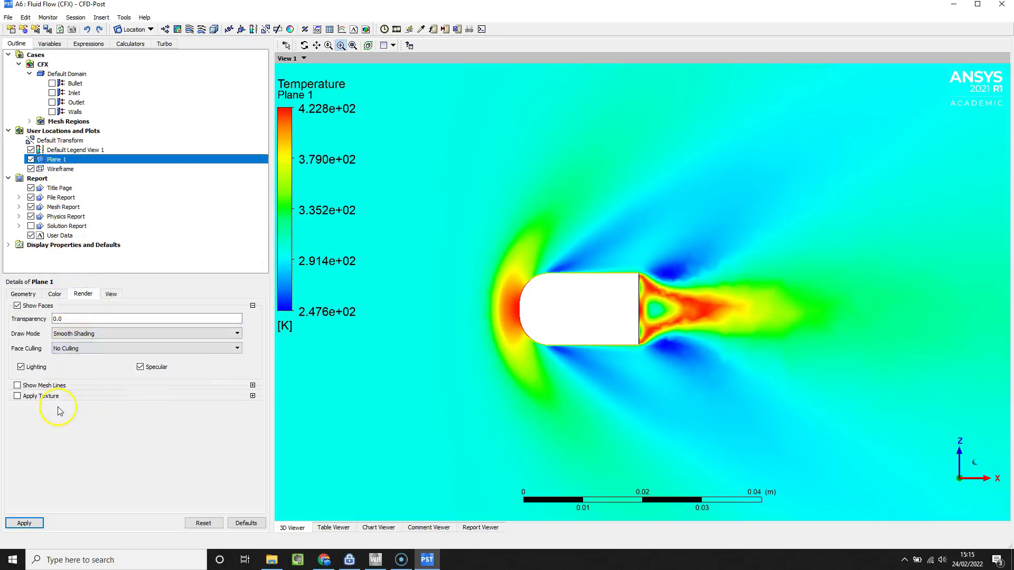
click(18, 386)
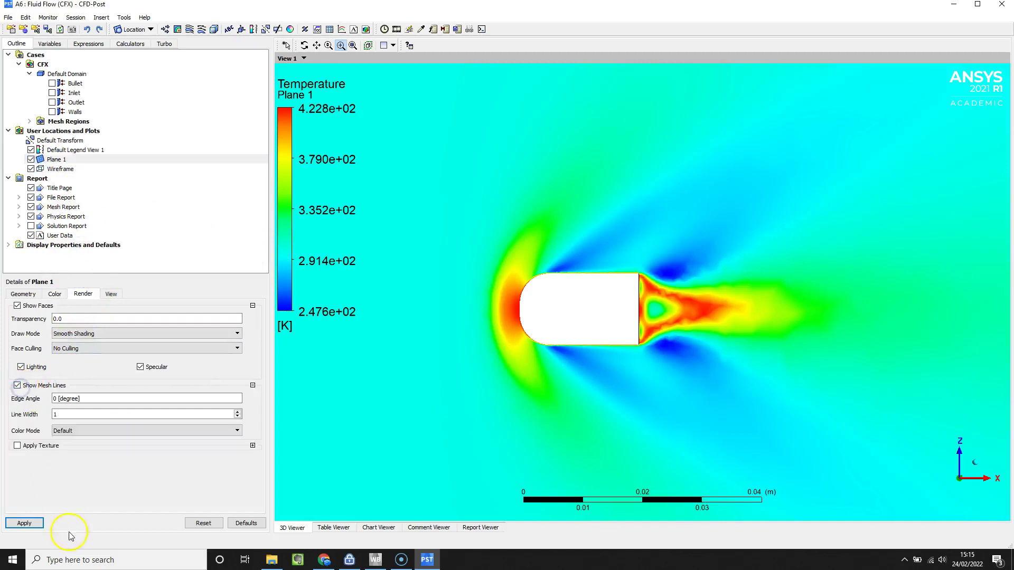
click(40, 524)
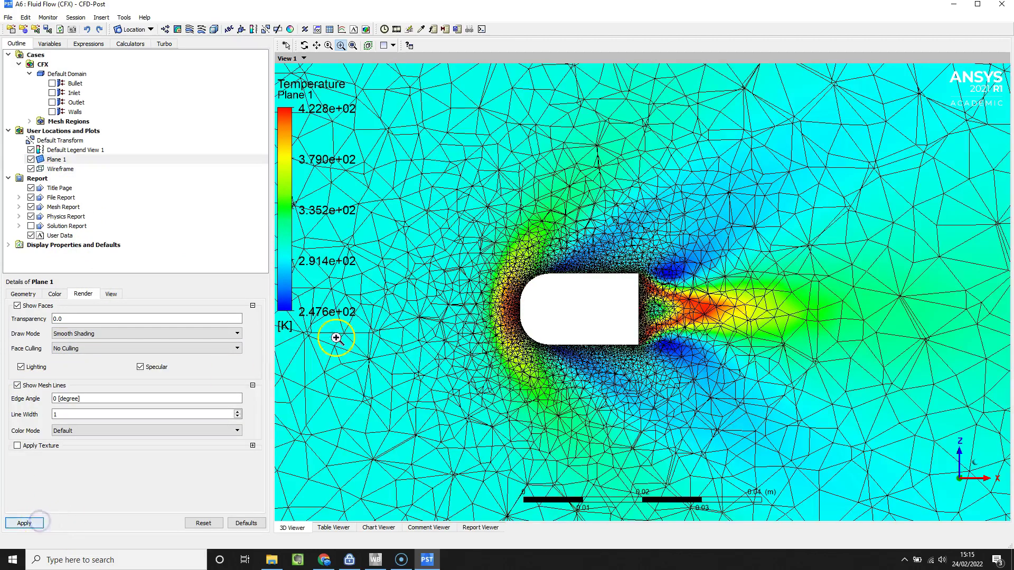
drag(519, 264, 636, 297)
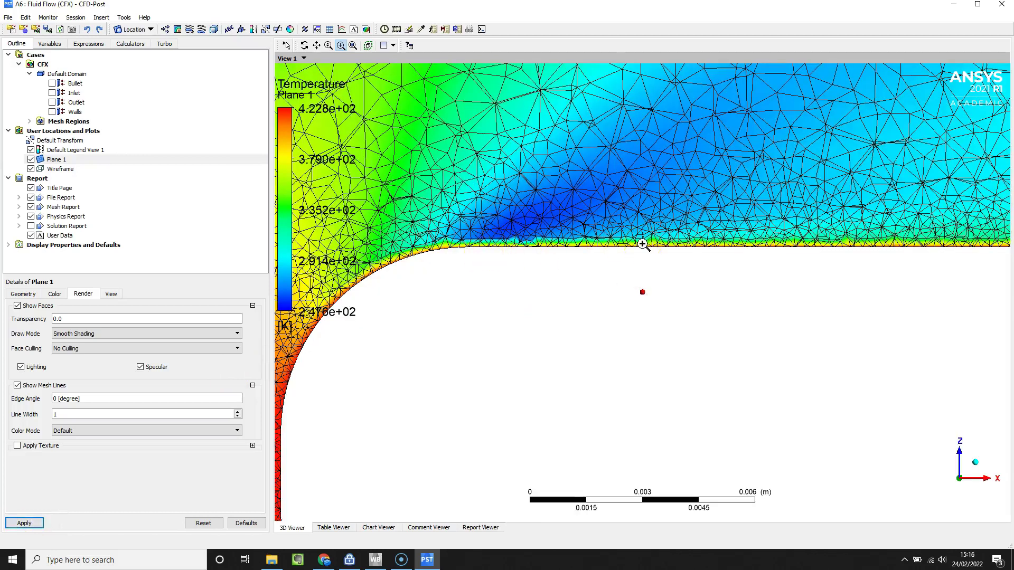
click(723, 218)
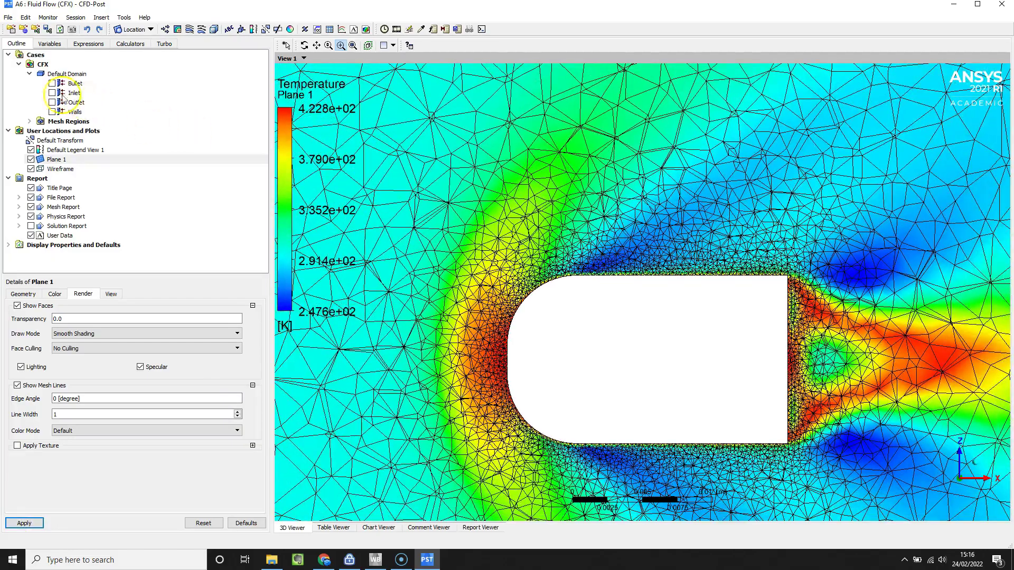
Make the Bullet boundary visible and set its colour mode to variable Yplus, Local range
click(52, 83)
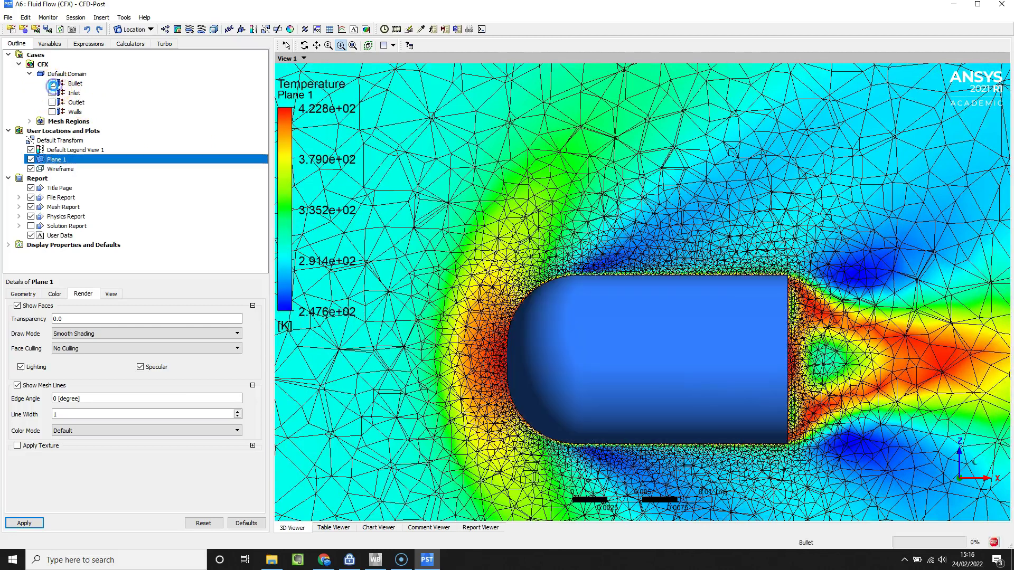
click(402, 349)
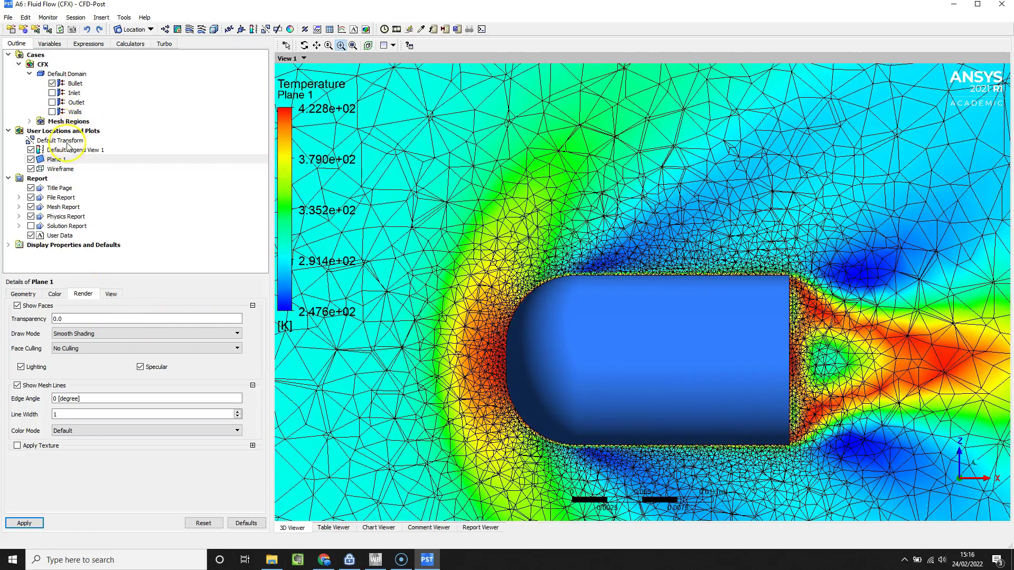
click(72, 84)
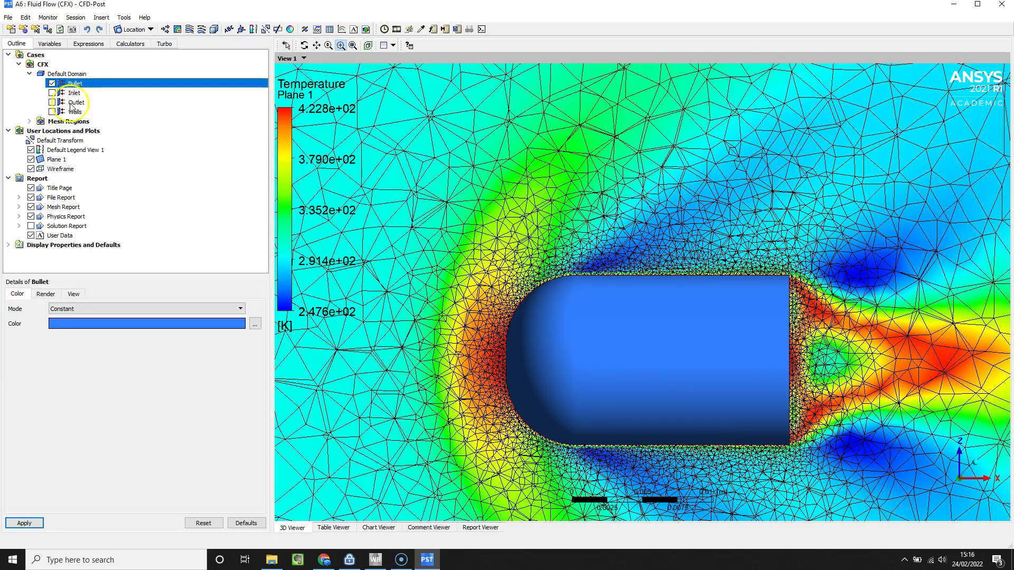
click(82, 316)
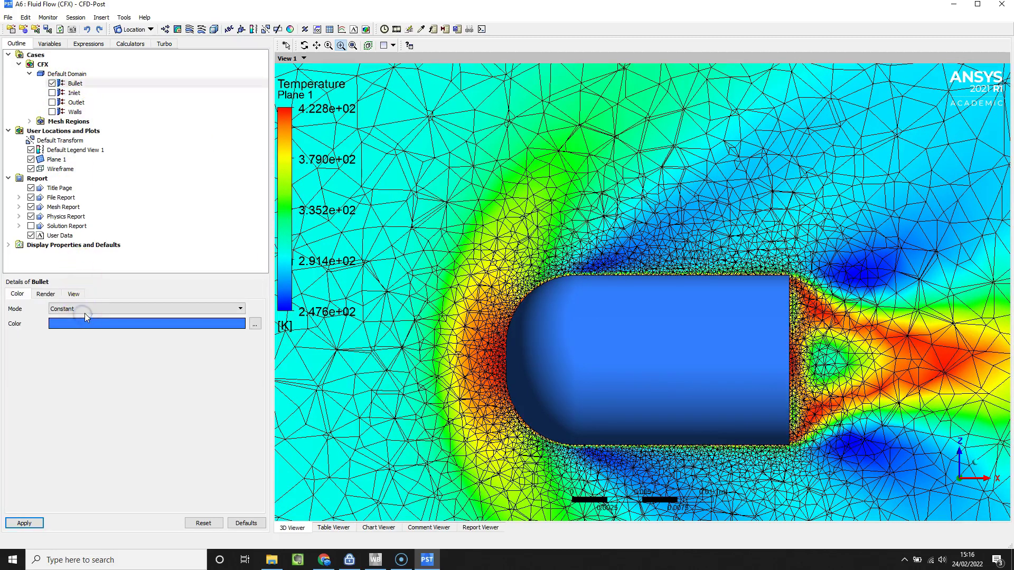
click(226, 313)
click(216, 324)
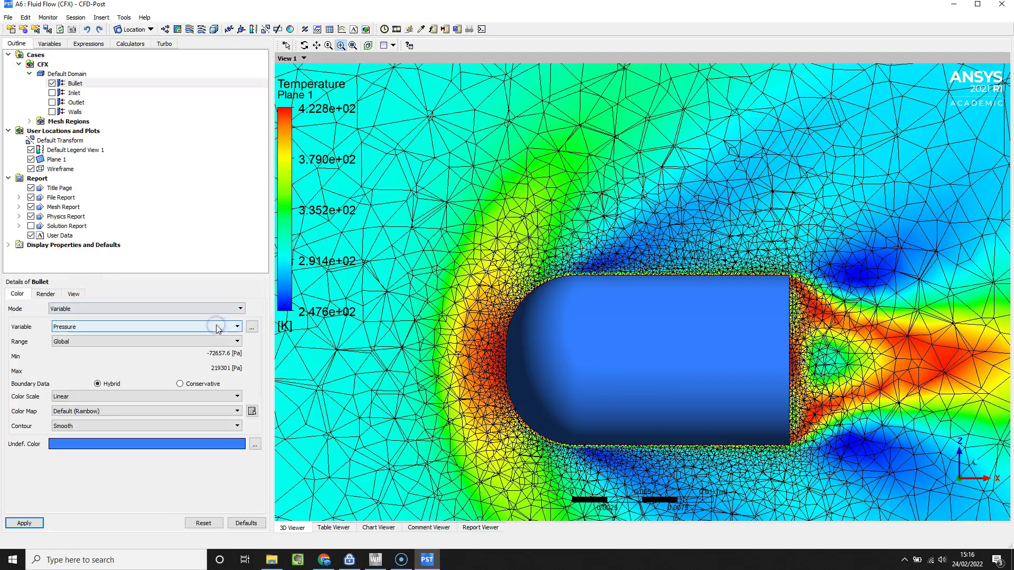
click(253, 328)
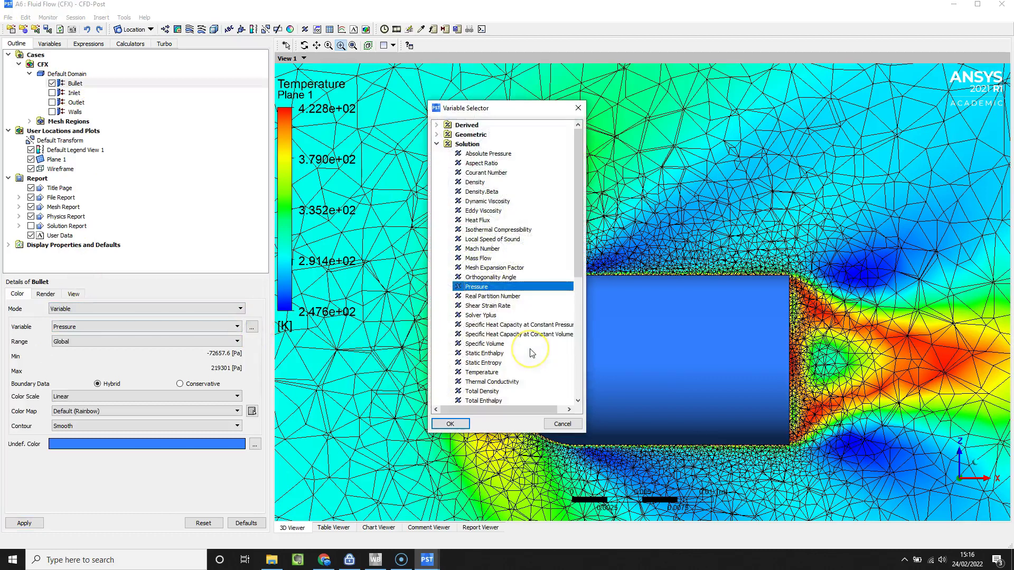
click(477, 317)
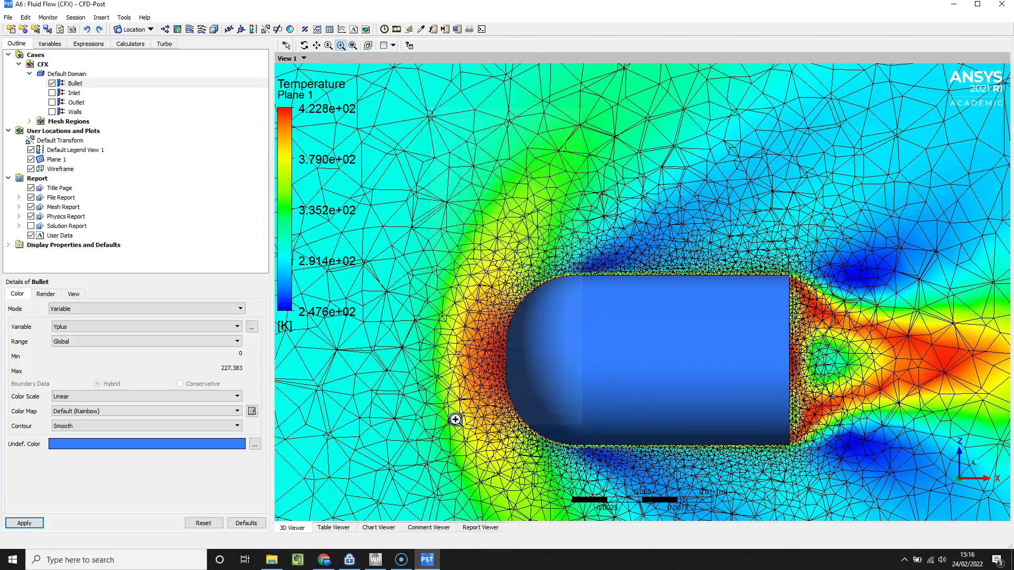
click(450, 423)
click(125, 345)
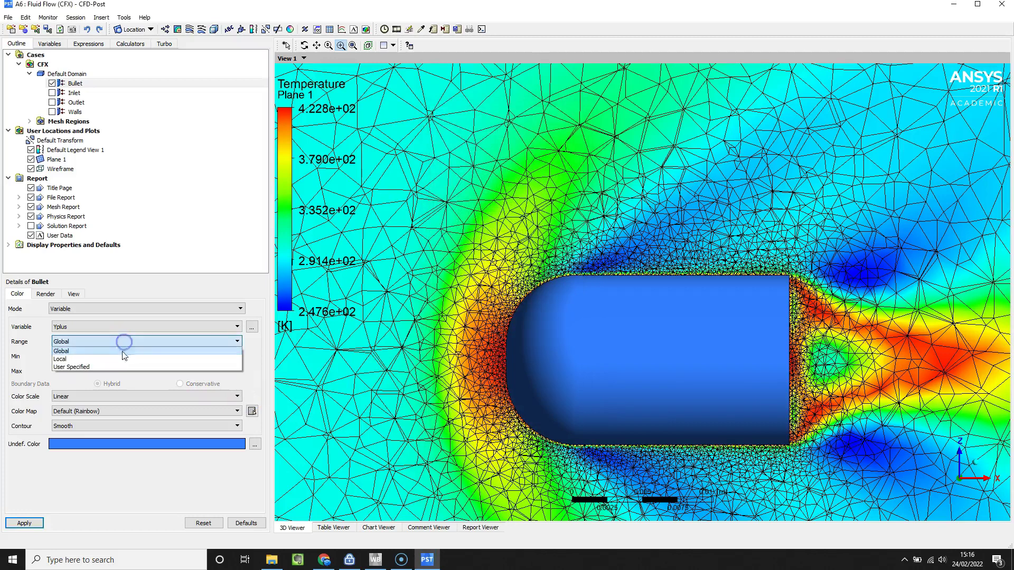
click(120, 354)
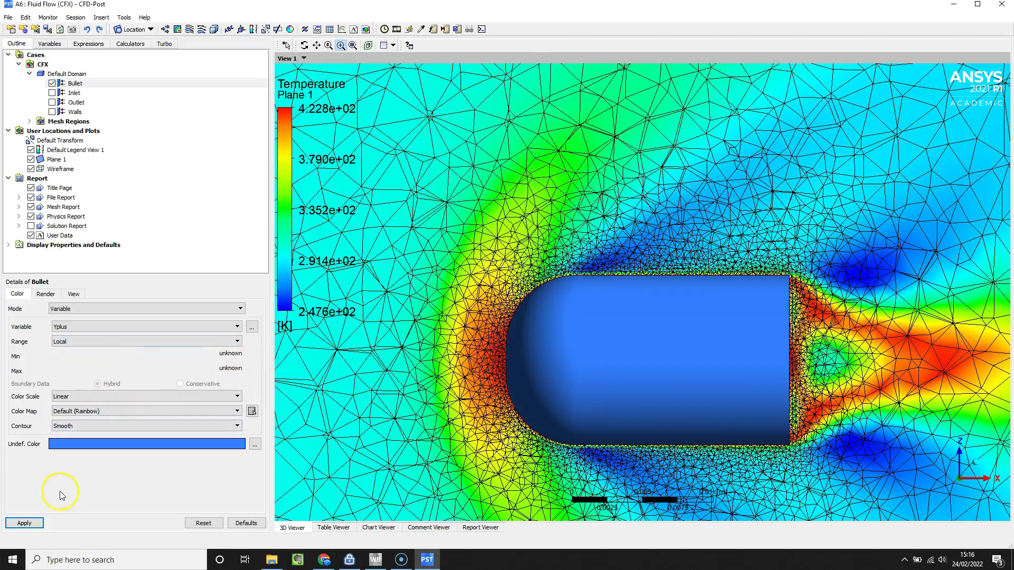
Apply Yplus colouring to the bullet (1.017–227.4), then orbit and zoom out to view it
click(42, 523)
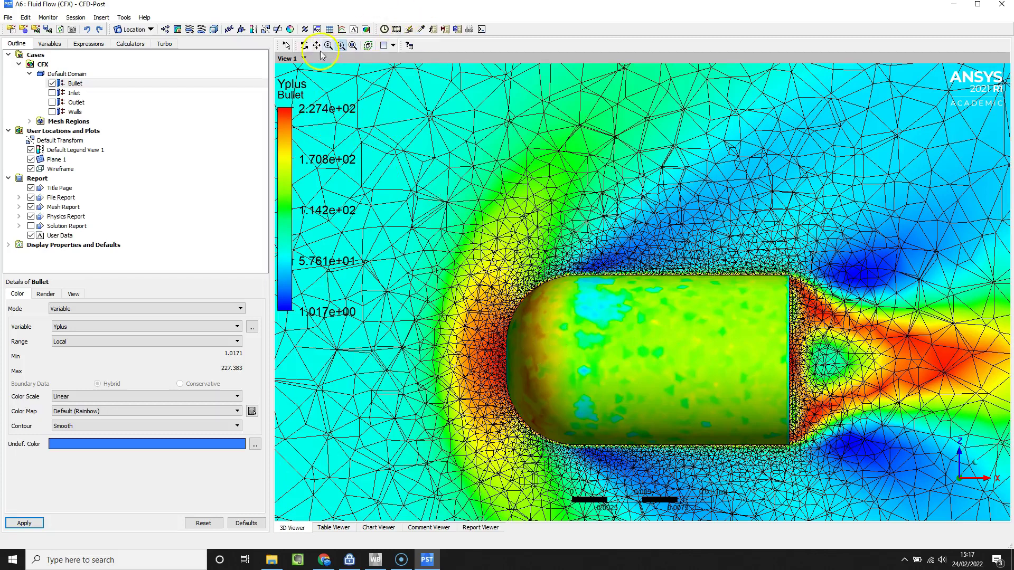
click(306, 45)
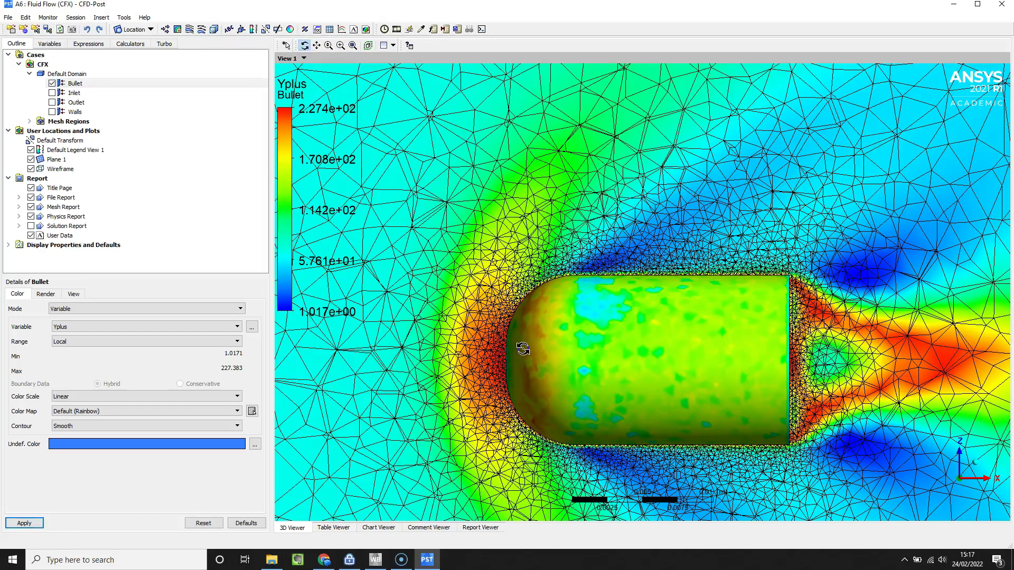
drag(523, 349, 590, 330)
scroll(590, 330, down, 6)
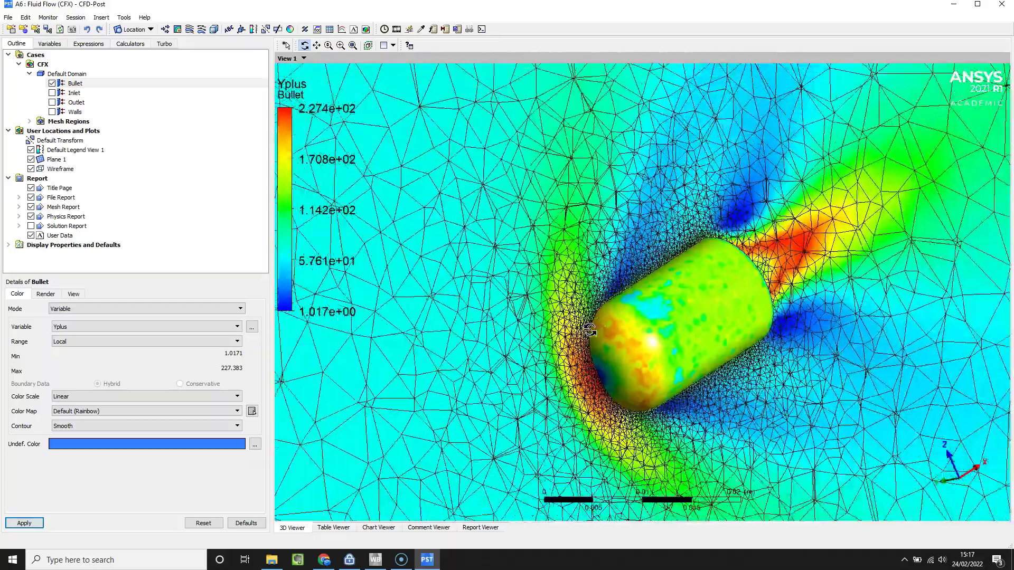
scroll(590, 331, down, 5)
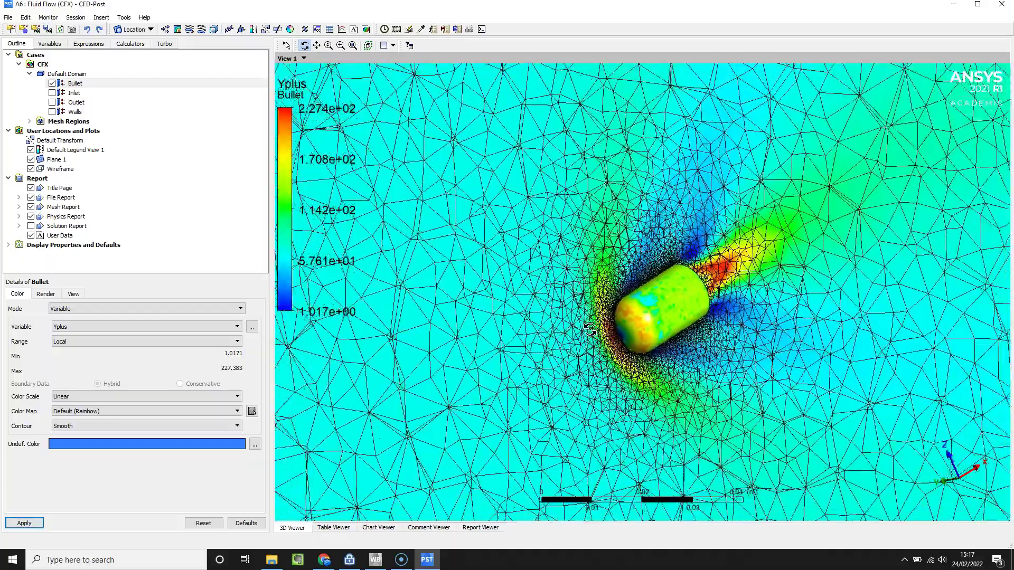
scroll(590, 330, down, 3)
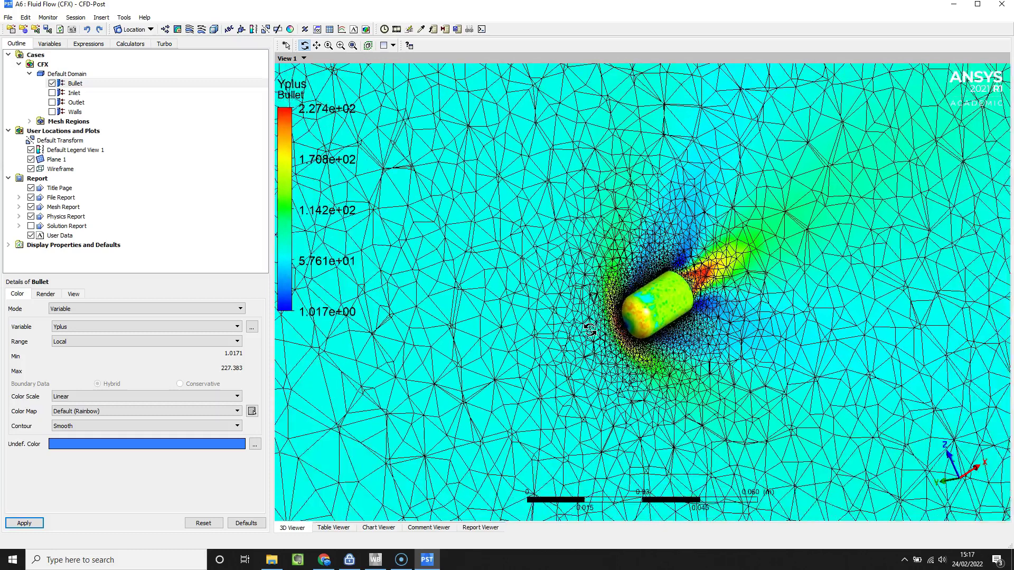